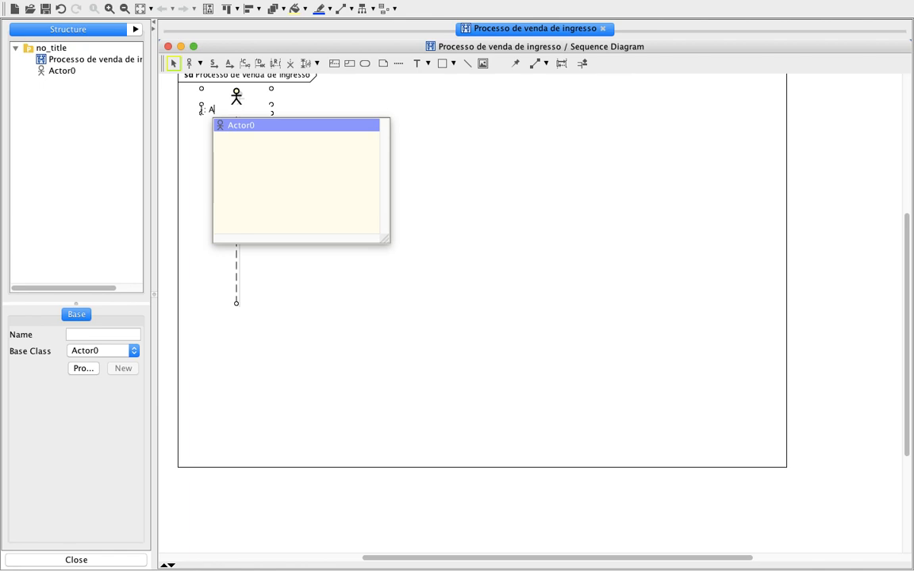
Set the actor lifeline's type to Funcionario, creating it as a new type, and shift the lifeline slightly left.
type("Funcionario")
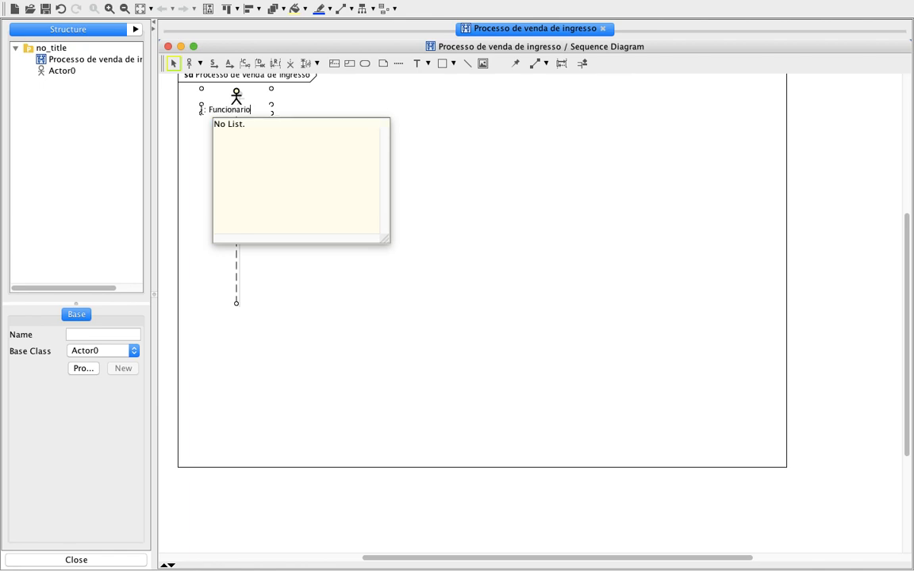
key("Return")
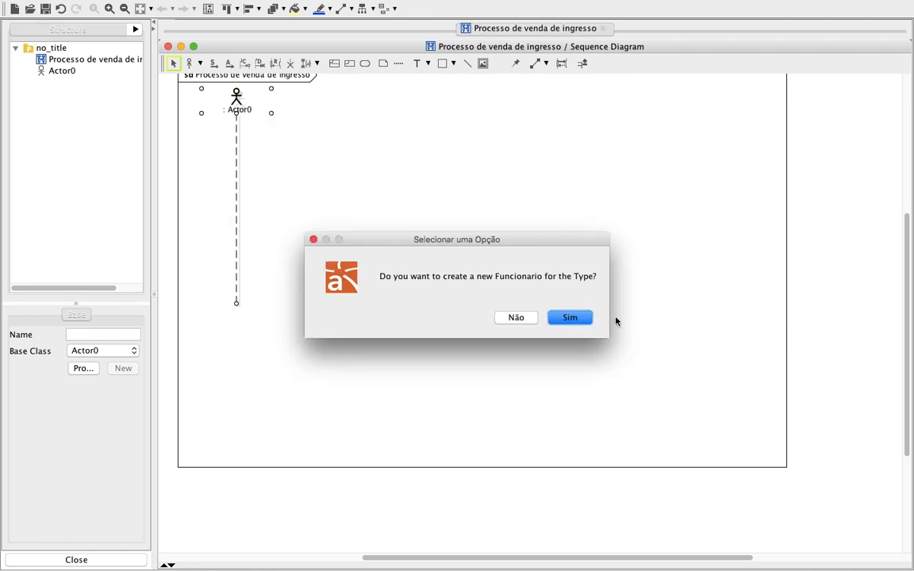
left_click(573, 318)
scroll(423, 229, "up", 2)
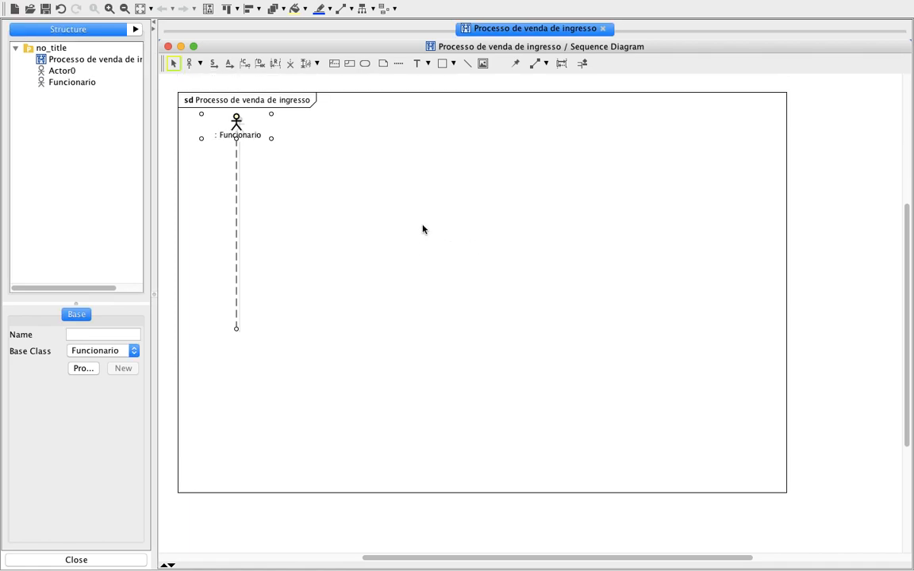
left_click(423, 229)
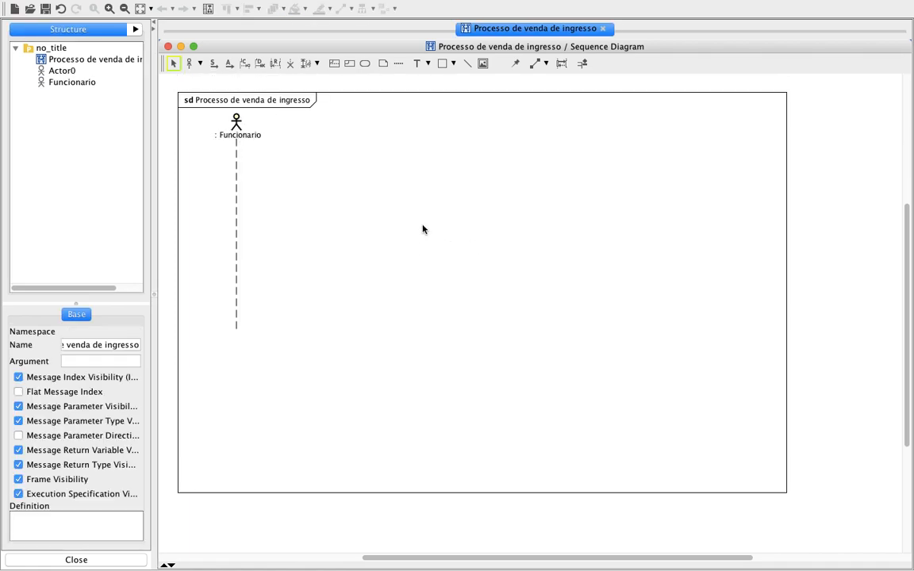
left_click_drag(235, 133, 217, 133)
left_click(311, 200)
Place a boundary lifeline to the right of the Funcionario lifeline.
left_click(200, 64)
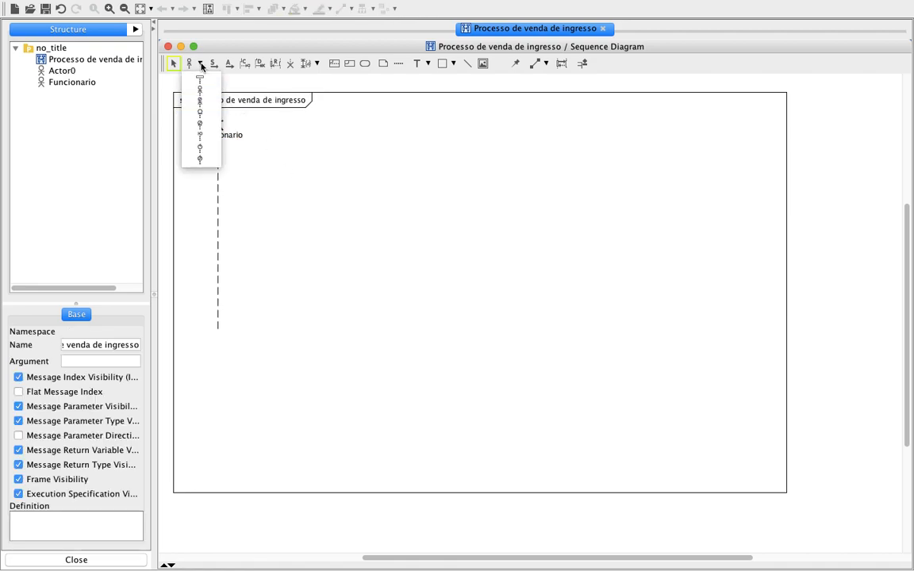
left_click(205, 139)
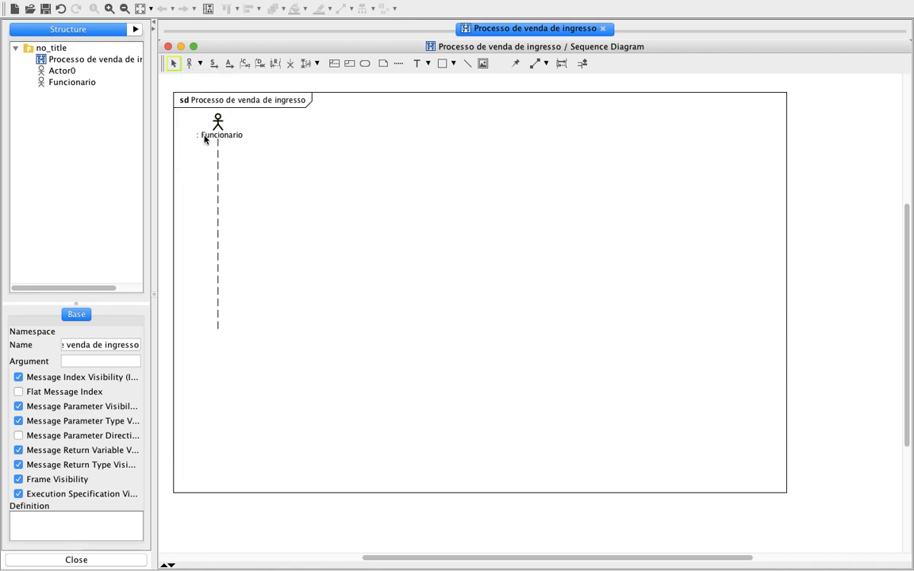
left_click(285, 131)
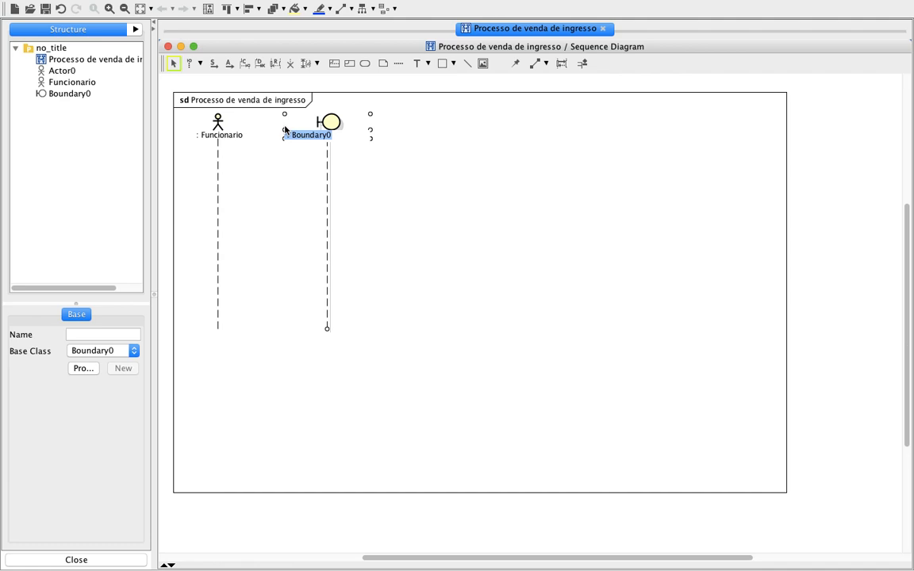
Set the boundary lifeline's type to Interface_Cinema, creating it as a new type, and move the lifeline slightly farther from Funcionario.
key("Right")
key("BackSpace")
key("BackSpace")
key("BackSpace")
key("BackSpace")
key("BackSpace")
key("BackSpace")
key("BackSpace")
key("BackSpace")
key("BackSpace")
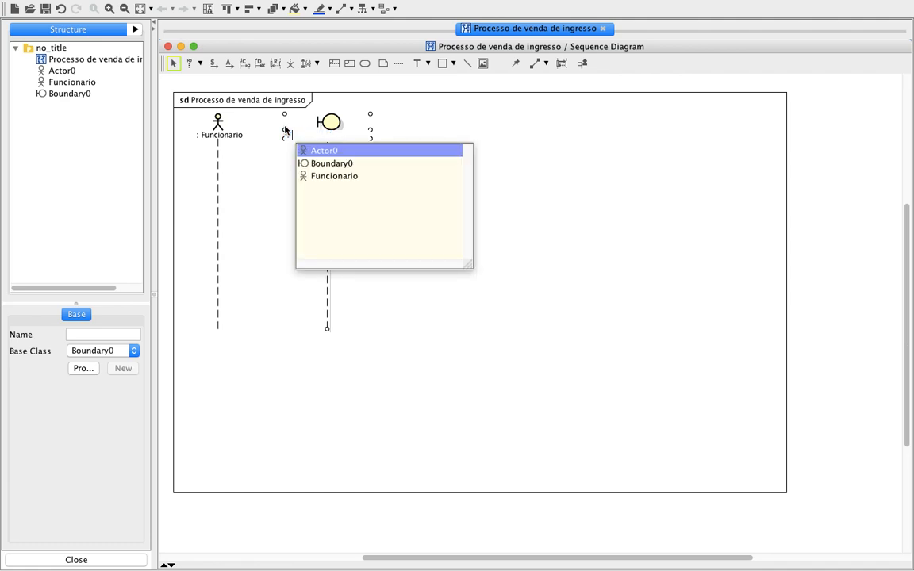
type("Interface_Cinema")
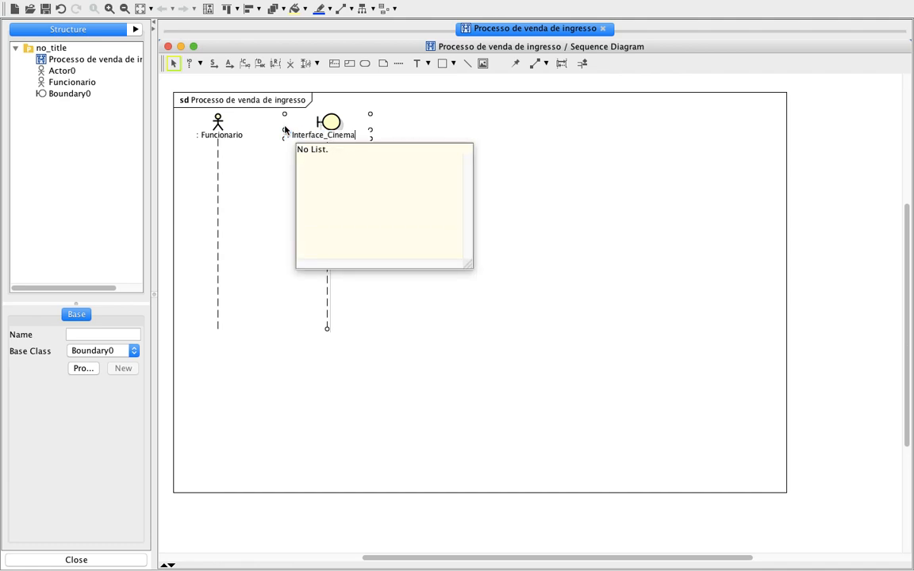
key("Return")
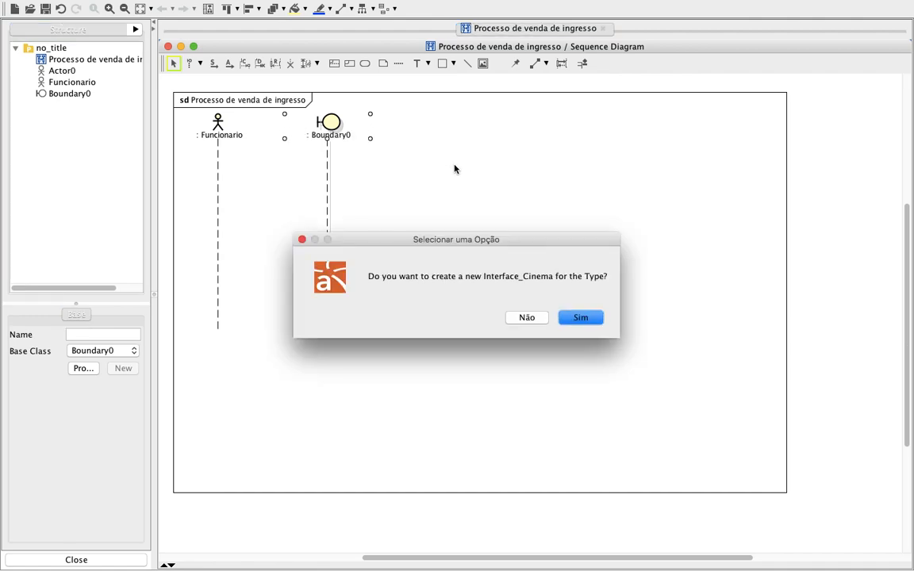
left_click(581, 317)
left_click_drag(297, 116, 347, 120)
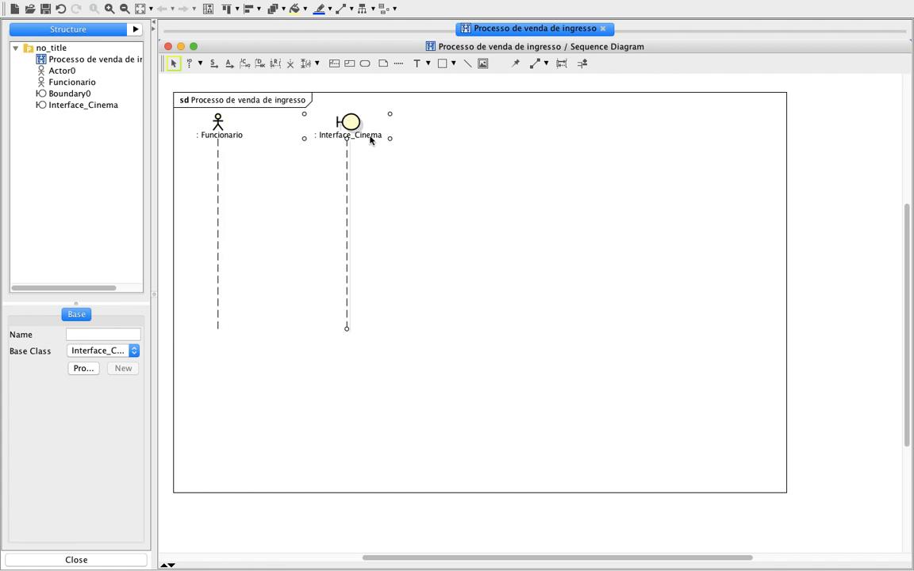
left_click(503, 227)
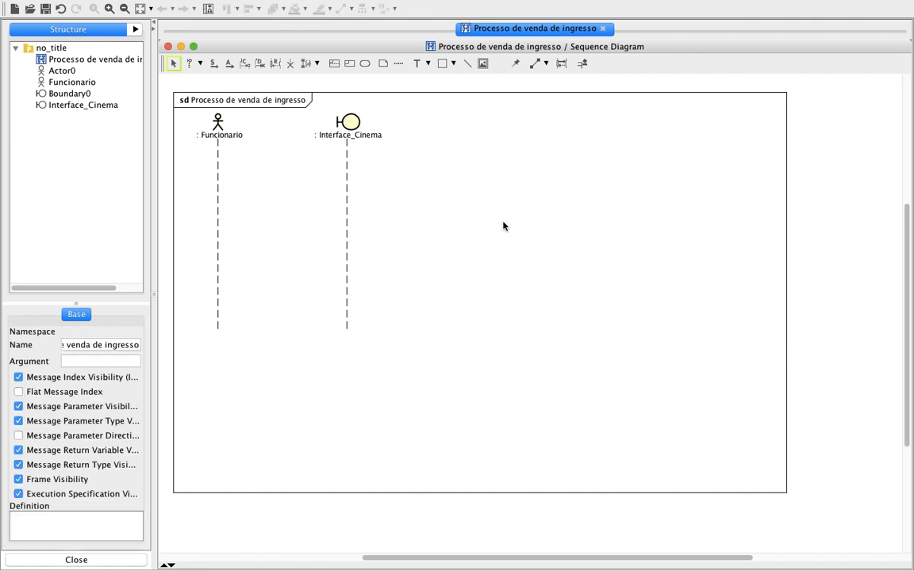
Place a control lifeline to the right of the Interface_Cinema lifeline.
left_click(199, 62)
left_click(200, 147)
left_click(481, 127)
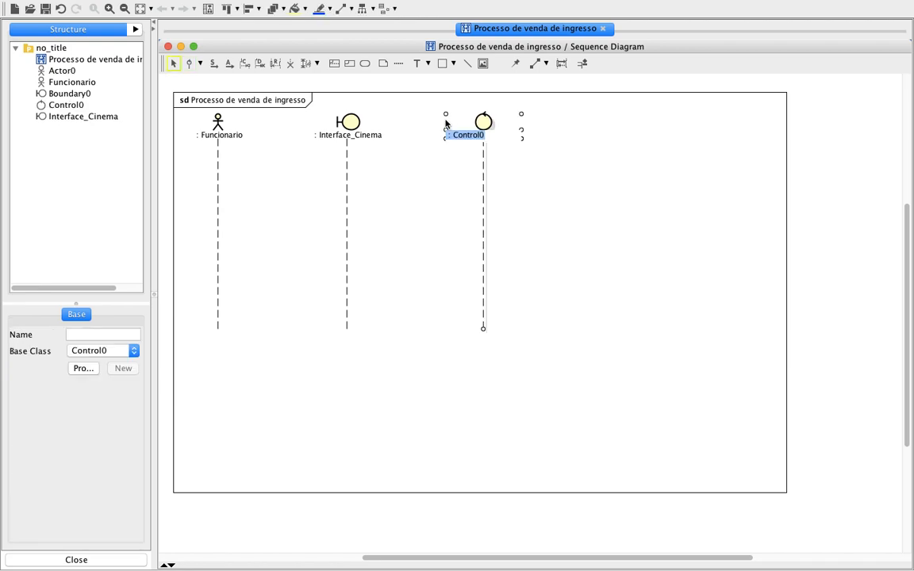
Set the control lifeline's type to Cotrolador_Cinema, creating it as a new type.
left_click(496, 133)
key("BackSpace")
key("BackSpace")
key("BackSpace")
key("BackSpace")
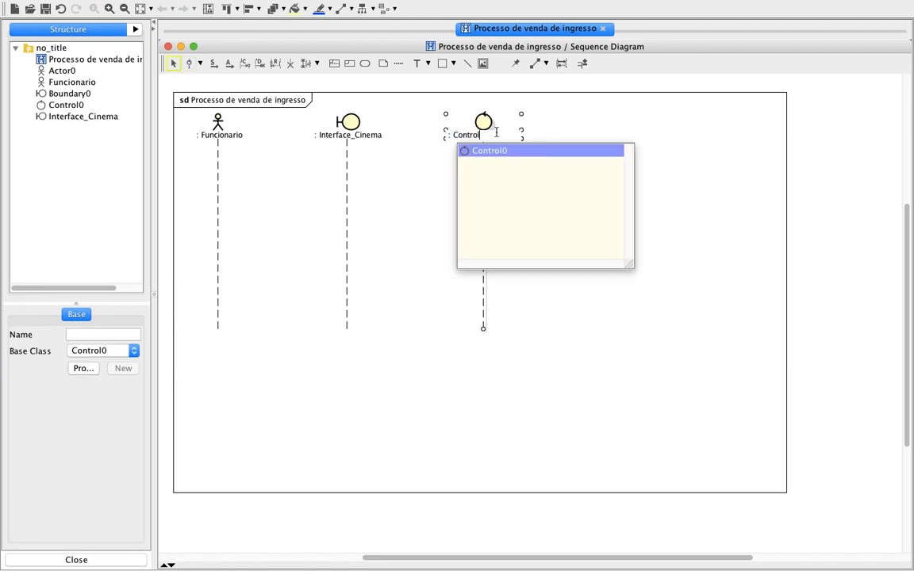
type("trola")
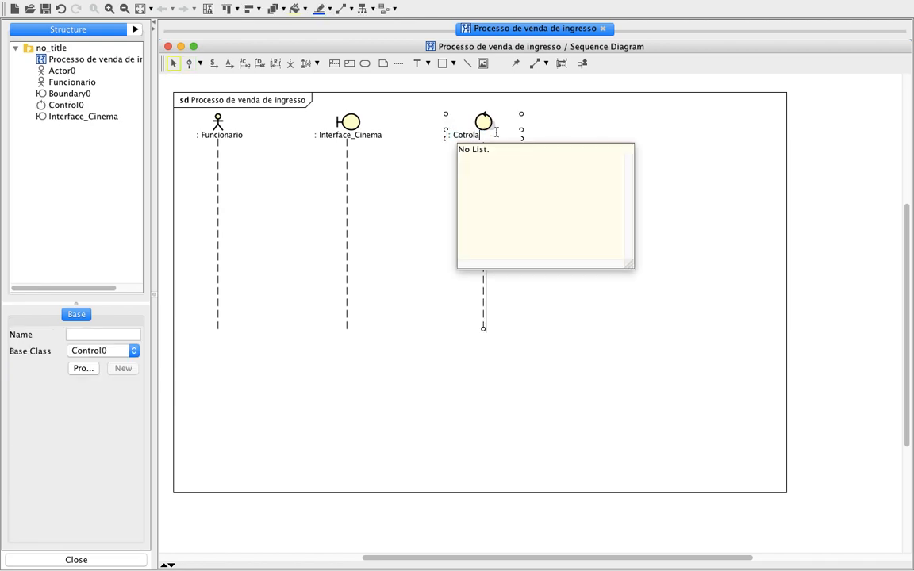
type("dor_Cinema")
key("Return")
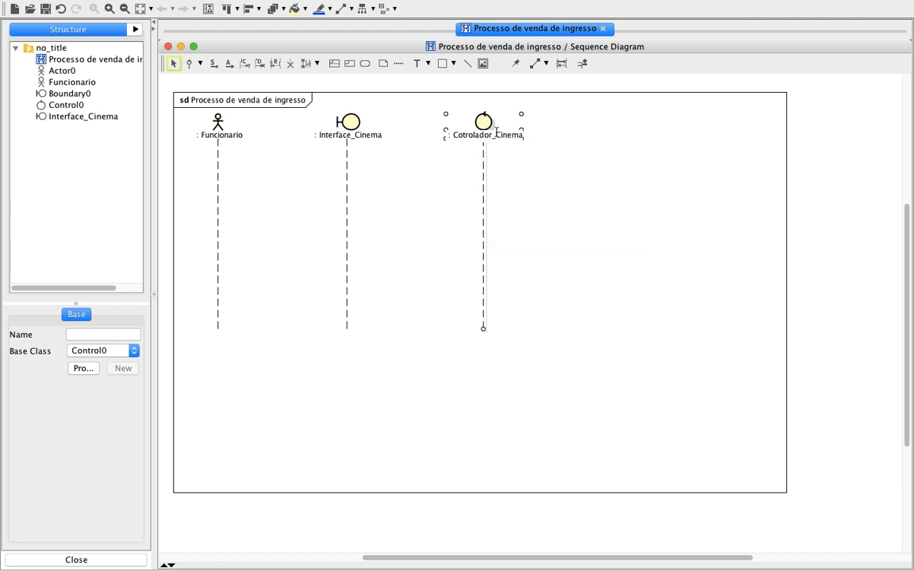
left_click(584, 316)
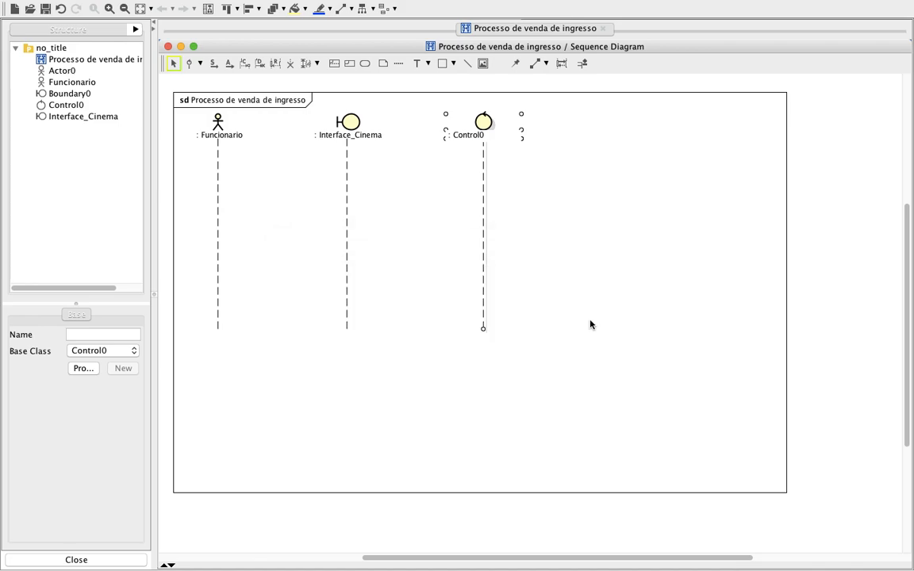
left_click(658, 251)
left_click(493, 122)
left_click(639, 197)
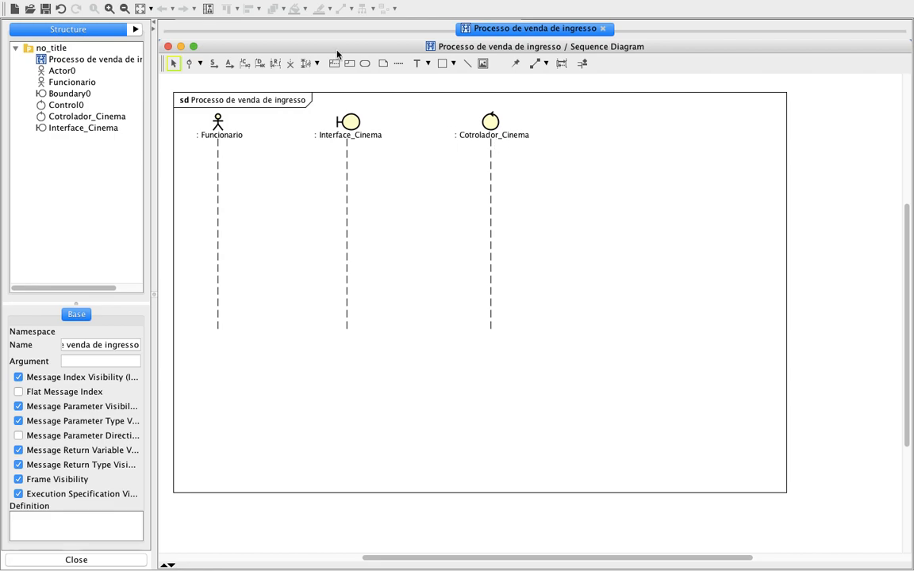
Add a standard lifeline named Sessao to the right of Cotrolador_Cinema and adjust its horizontal spacing.
left_click(200, 65)
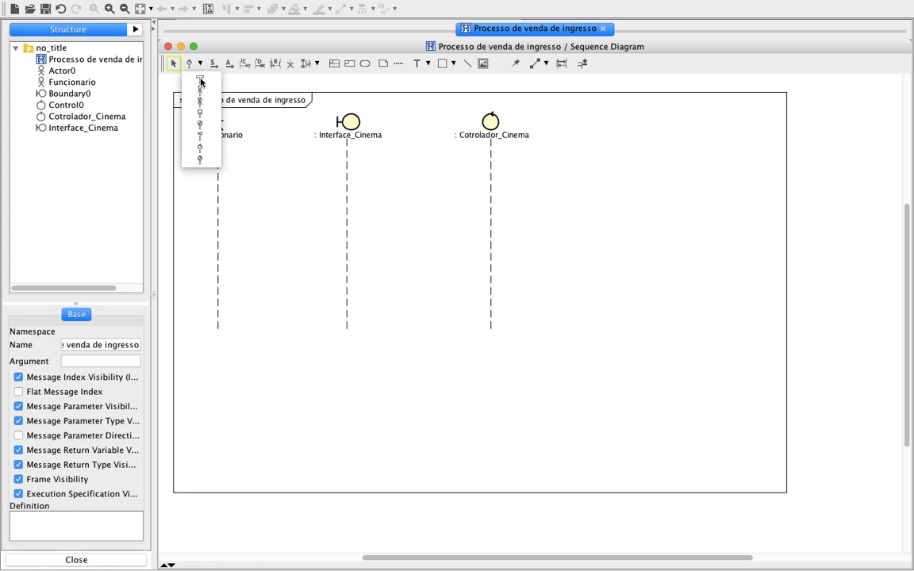
left_click(200, 81)
left_click(583, 126)
type("Sessao")
key("Return")
left_click(691, 188)
left_click_drag(624, 125, 640, 126)
Add a standard lifeline named Sala to the right of the Sessao lifeline.
left_click(191, 63)
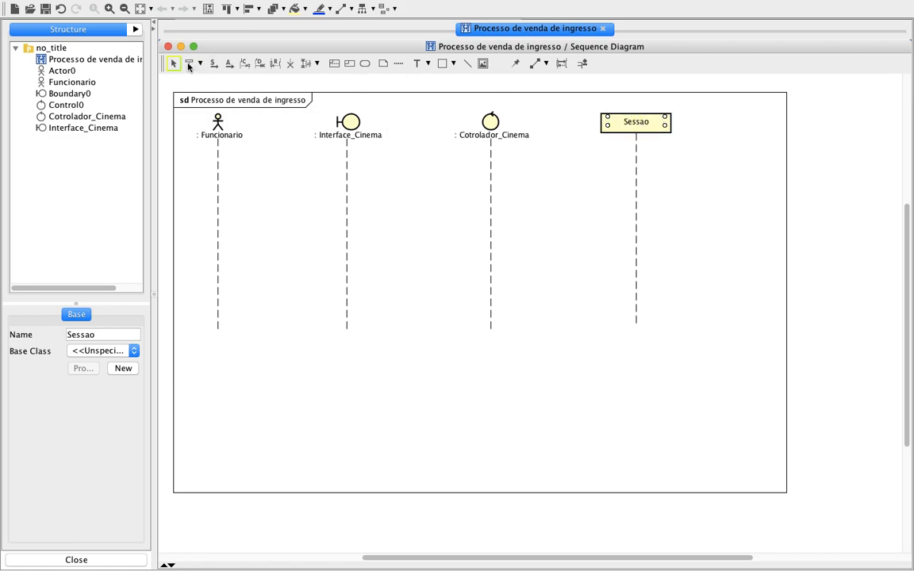
left_click(739, 125)
type("Sala")
key("Return")
left_click(738, 226)
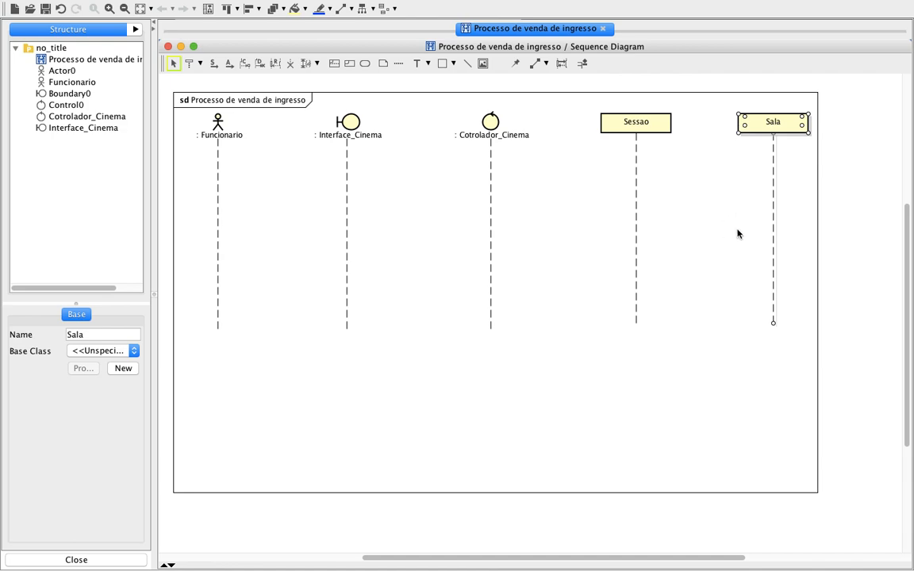
Add a standard lifeline named Filme to the right of the Sala lifeline.
left_click(189, 65)
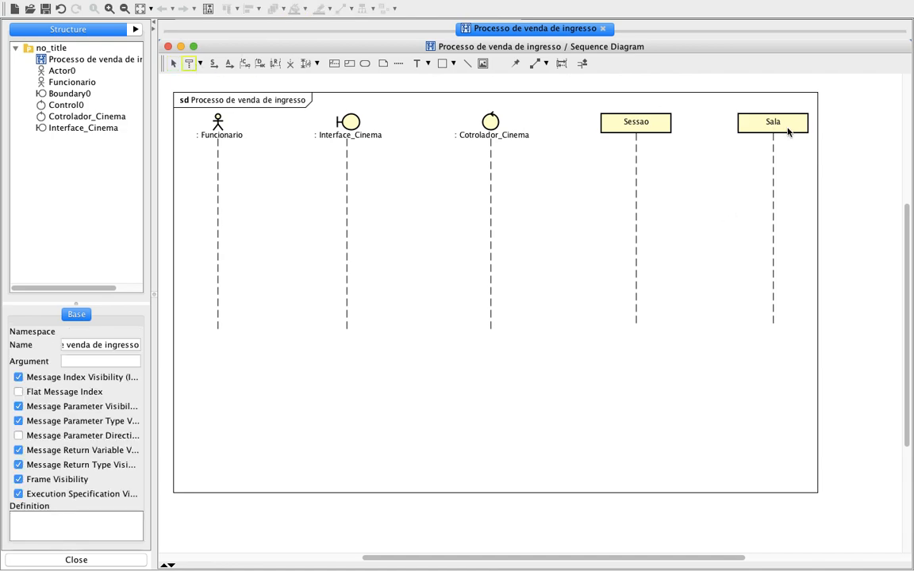
left_click(832, 122)
type("Filme")
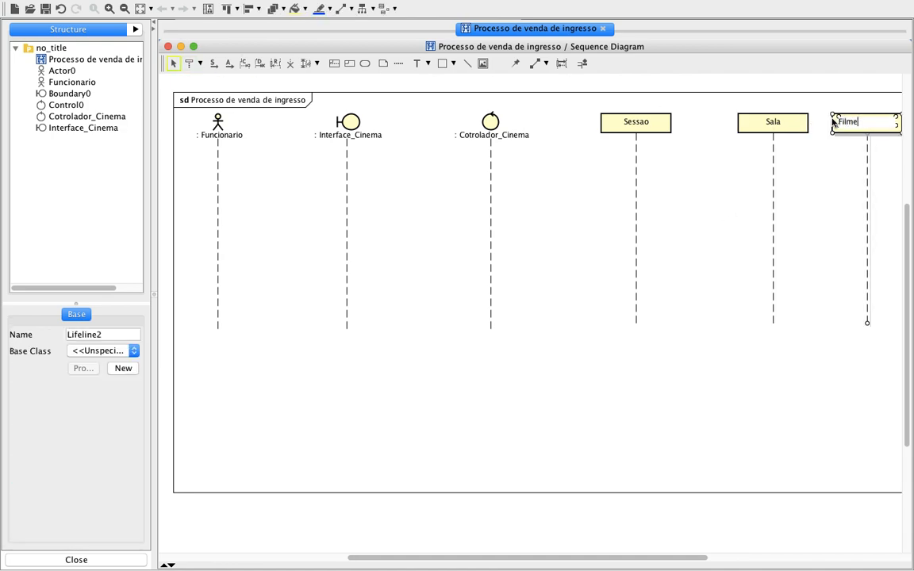
key("Return")
left_click(687, 288)
Move the Sala and Filme lifelines slightly left, closer to Sessao.
left_click_drag(744, 127, 719, 119)
left_click_drag(865, 118, 840, 119)
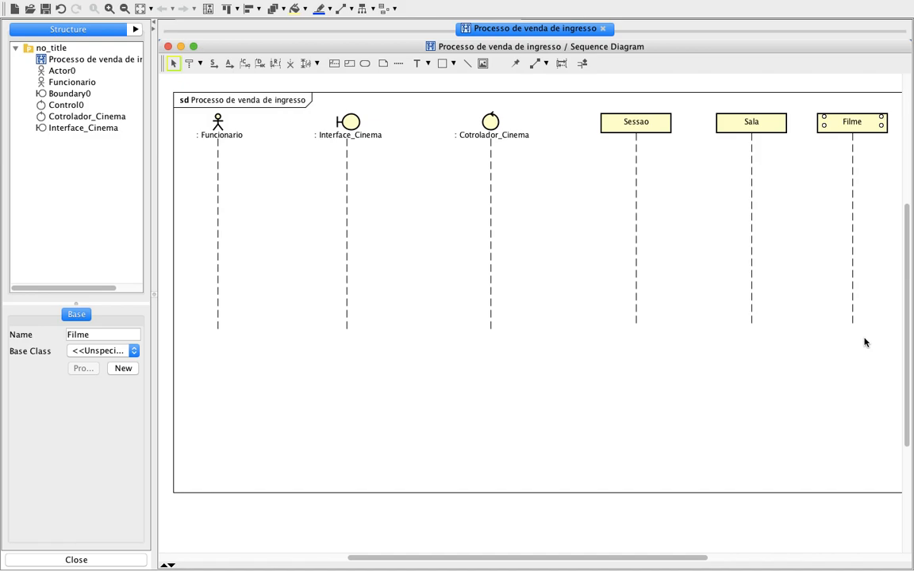
left_click(530, 410)
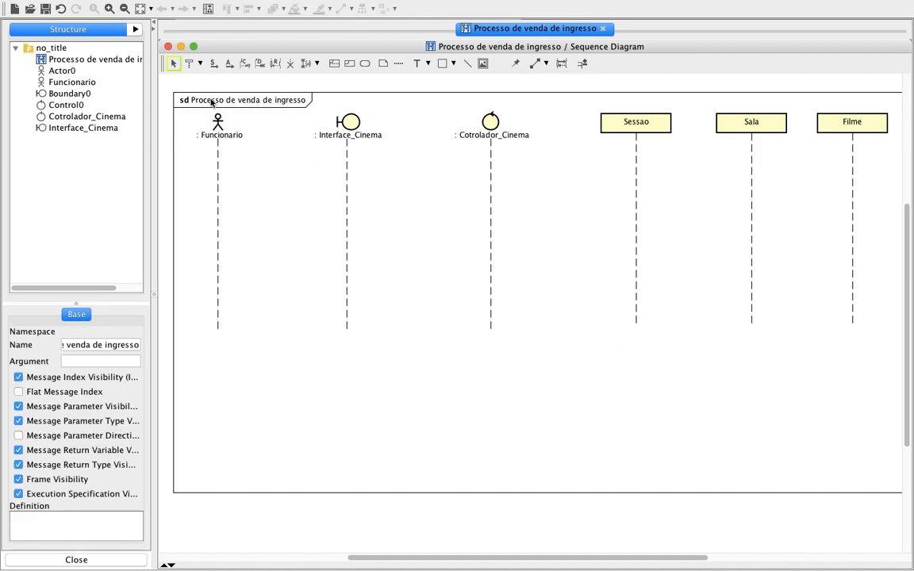
Draw a synchronous message from Funcionario to Interface_Cinema and name it "Selecionar venda de ingresso".
left_click(215, 65)
left_click_drag(221, 151, 337, 149)
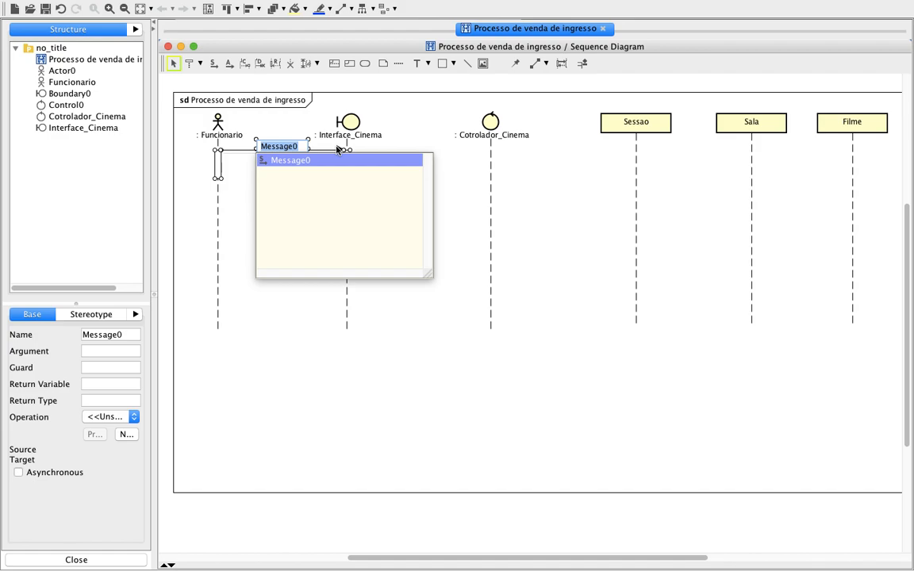
type("Selecionar")
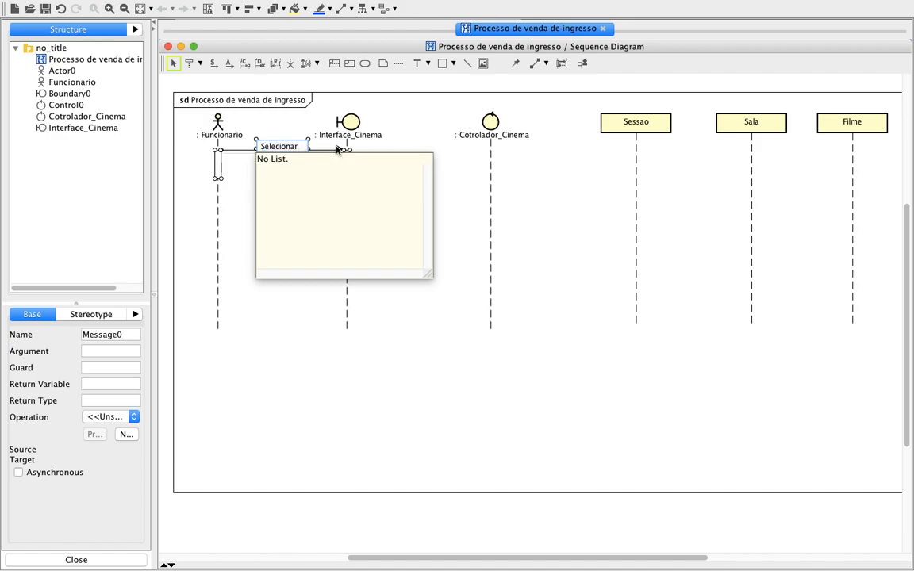
type(" venda de ingresso")
key("Return")
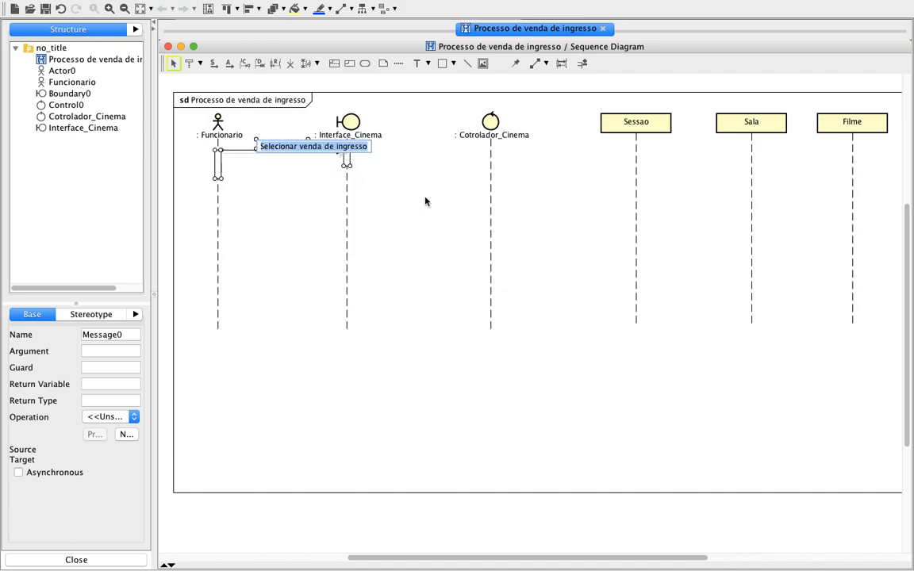
Move the Interface_Cinema lifeline slightly right to give the first message's label more room.
left_click(357, 120)
left_click_drag(357, 121, 367, 121)
left_click(434, 248)
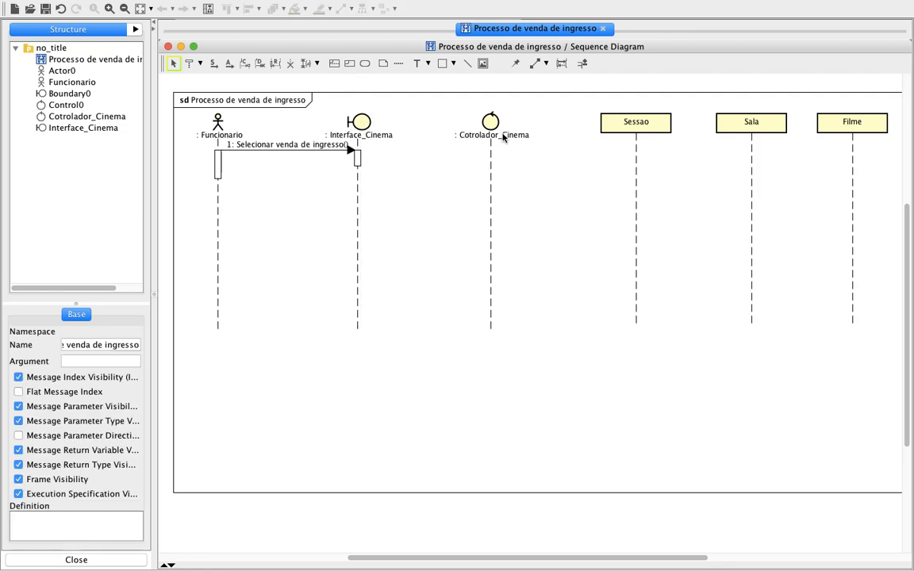
Draw a synchronous message from Interface_Cinema's activation to Cotrolador_Cinema and name it "Venda Ingresso".
left_click(213, 62)
left_click_drag(360, 165, 486, 165)
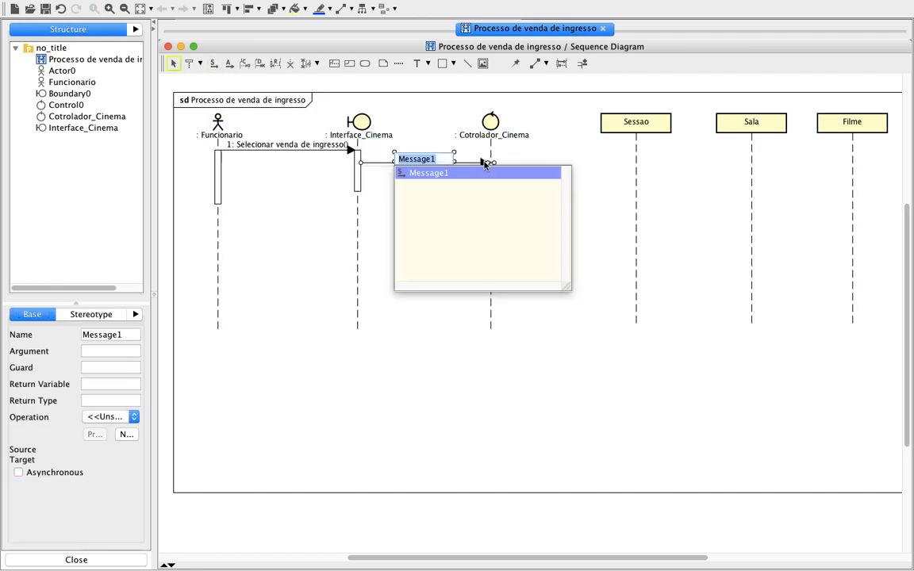
type("Venda In")
key("BackSpace")
key("BackSpace")
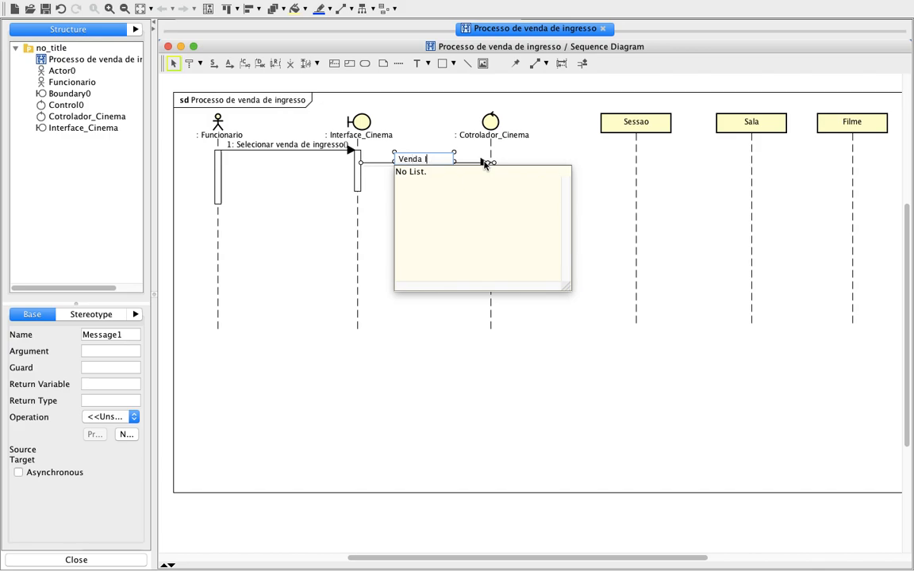
type("ngresso")
key("Return")
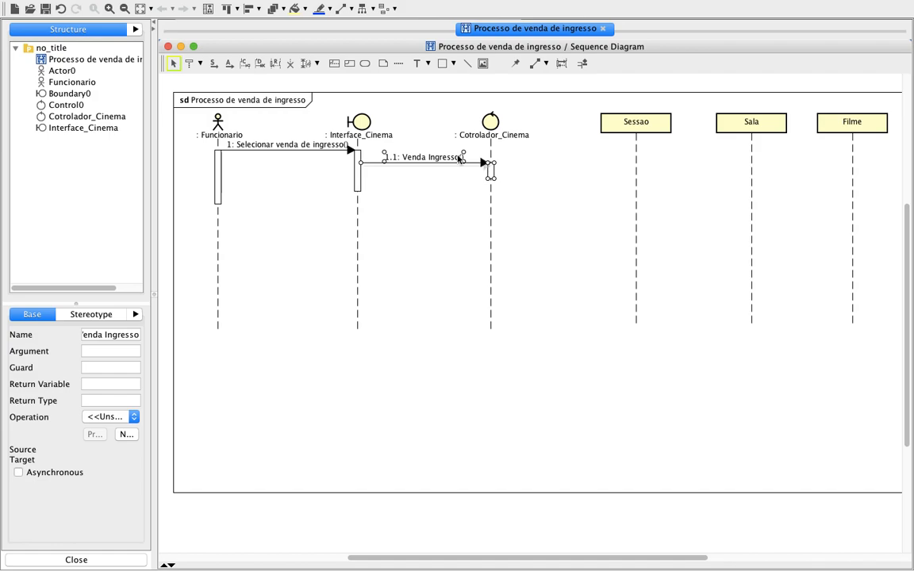
Rename the message between Interface_Cinema and Cotrolador_Cinema in lowercase as "venda ingresso".
double_click(391, 159)
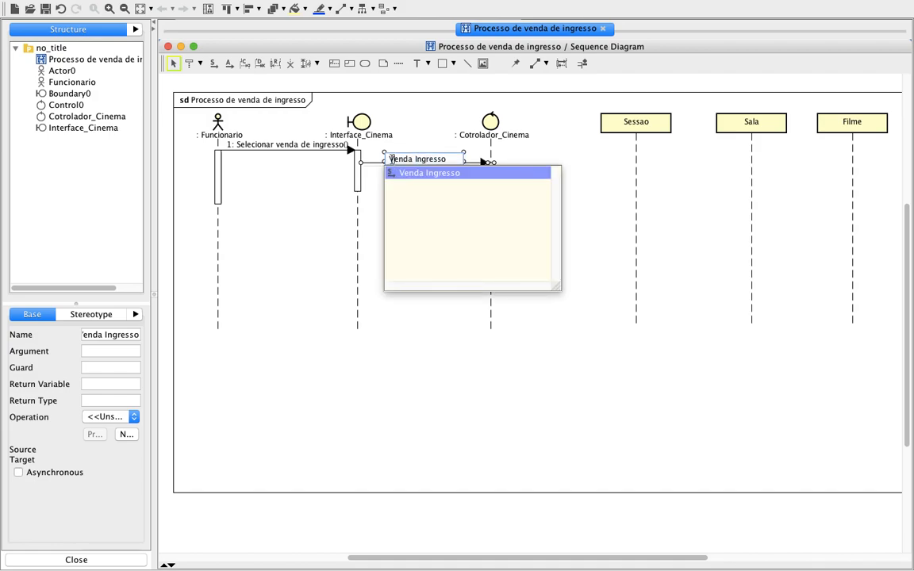
left_click(391, 158)
key("Right")
key("Right")
key("Right")
key("Right")
key("BackSpace")
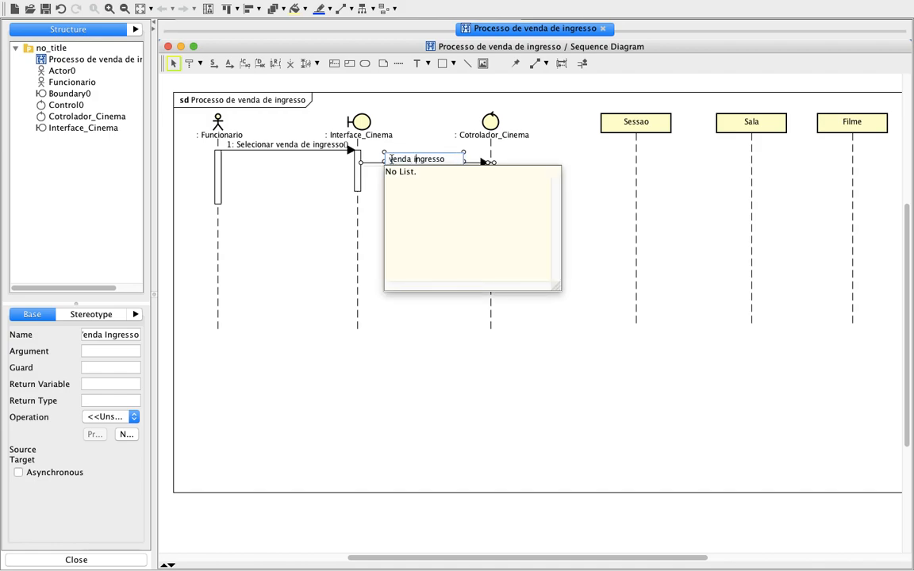
type("i")
key("Return")
left_click(424, 206)
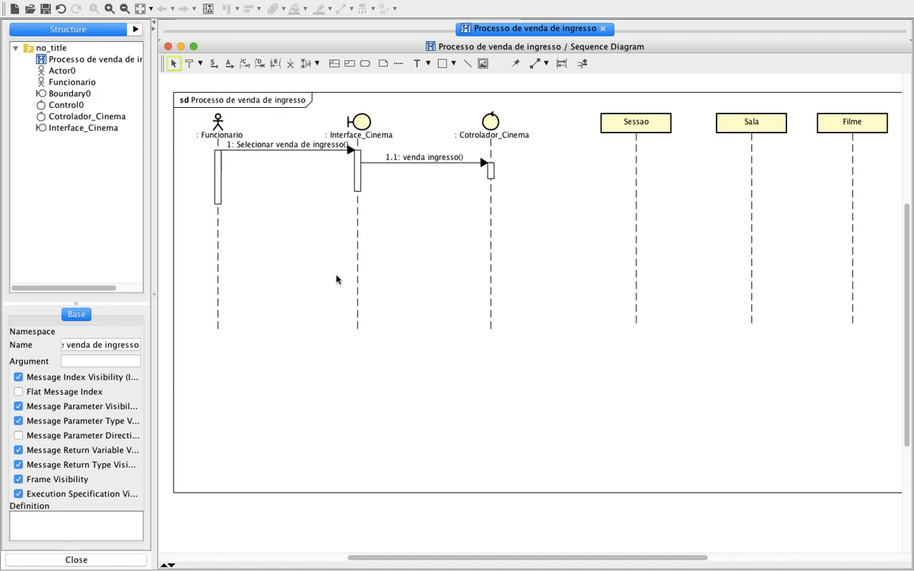
Correct the control lifeline's type name to "Controlador_Cinema" and accept creating it as a new type.
left_click(481, 137)
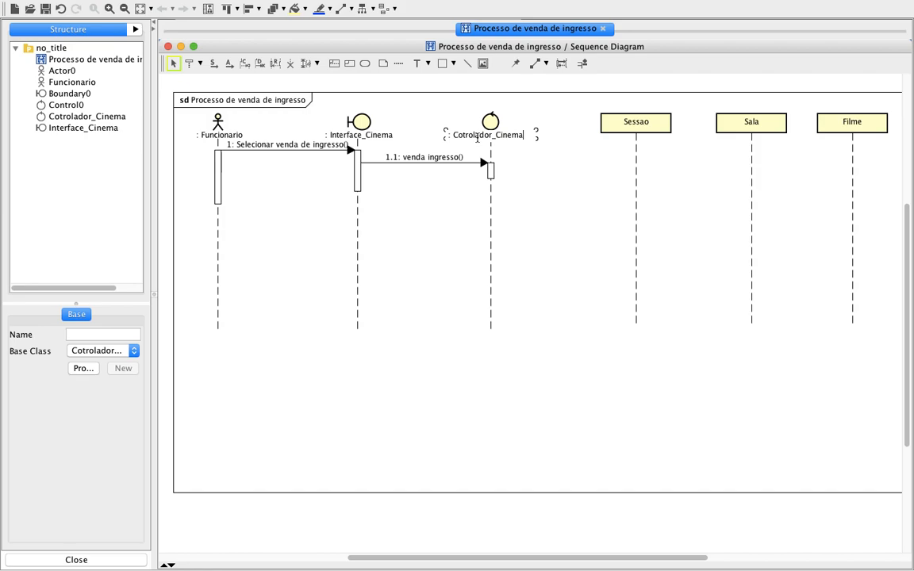
left_click(463, 136)
type("n")
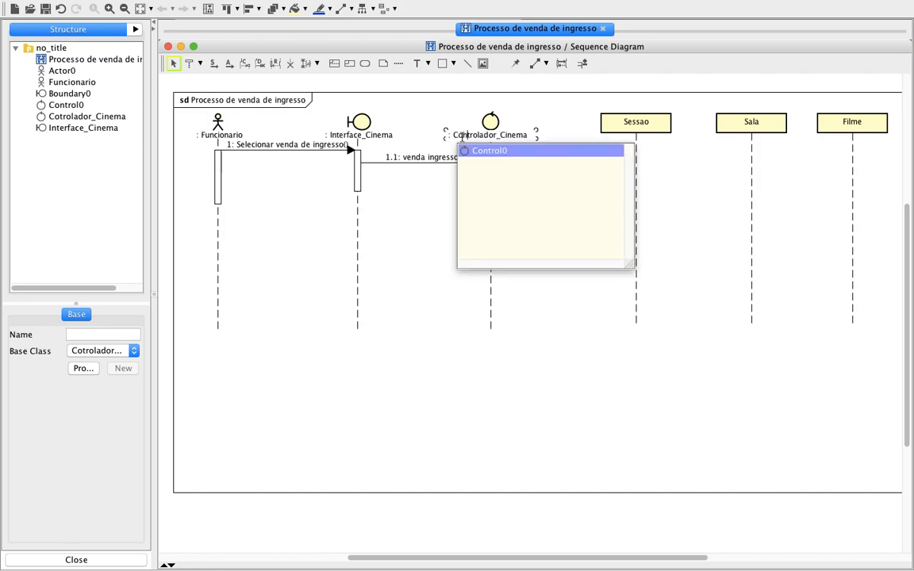
key("Return")
left_click(463, 137)
type("trolador")
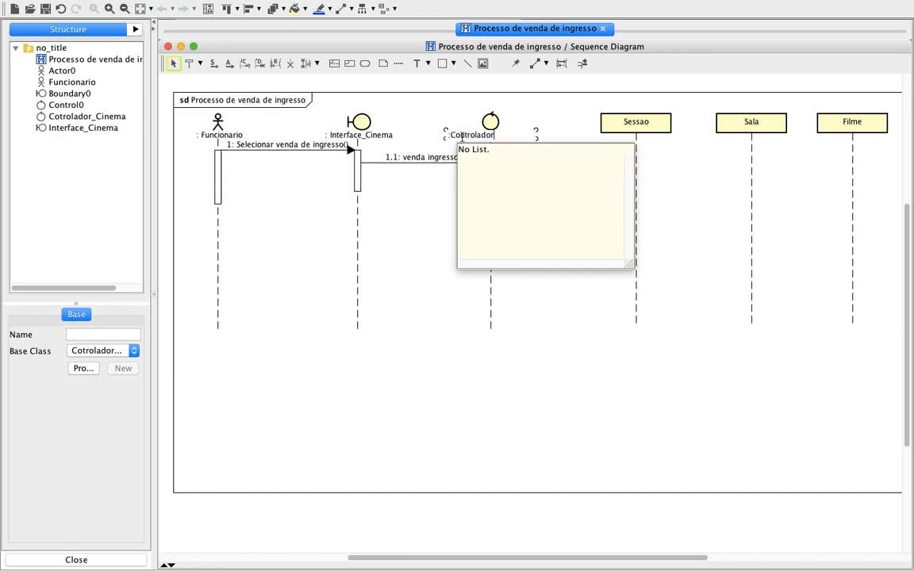
type("_CInema")
key("BackSpace")
key("BackSpace")
key("BackSpace")
type("inema")
key("Return")
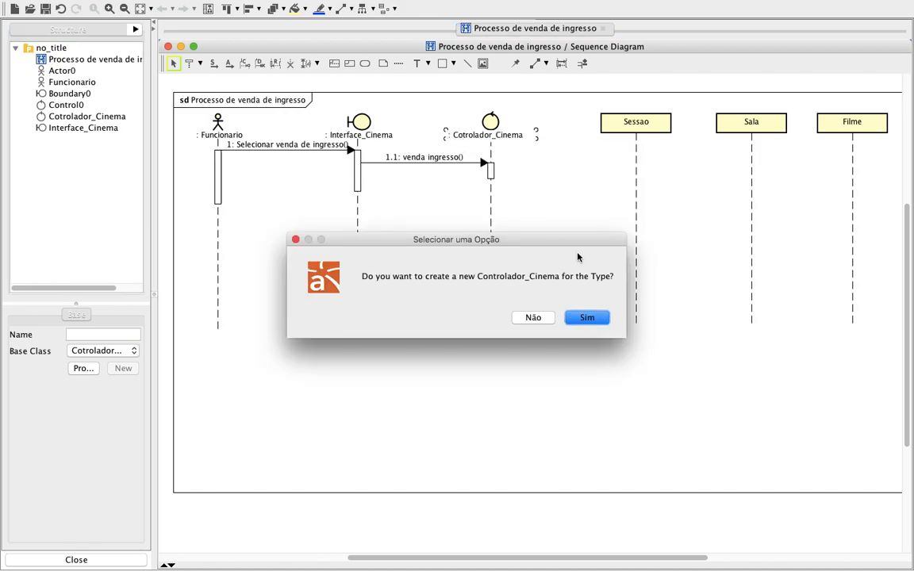
left_click(587, 318)
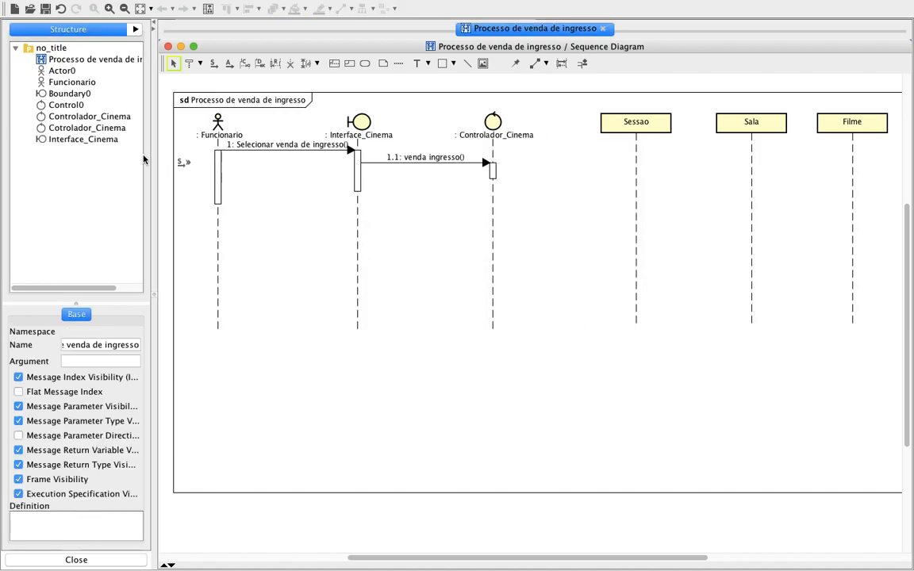
Delete the misspelled "Cotrolador_Cinema" class from the project structure.
left_click(100, 127)
right_click(103, 129)
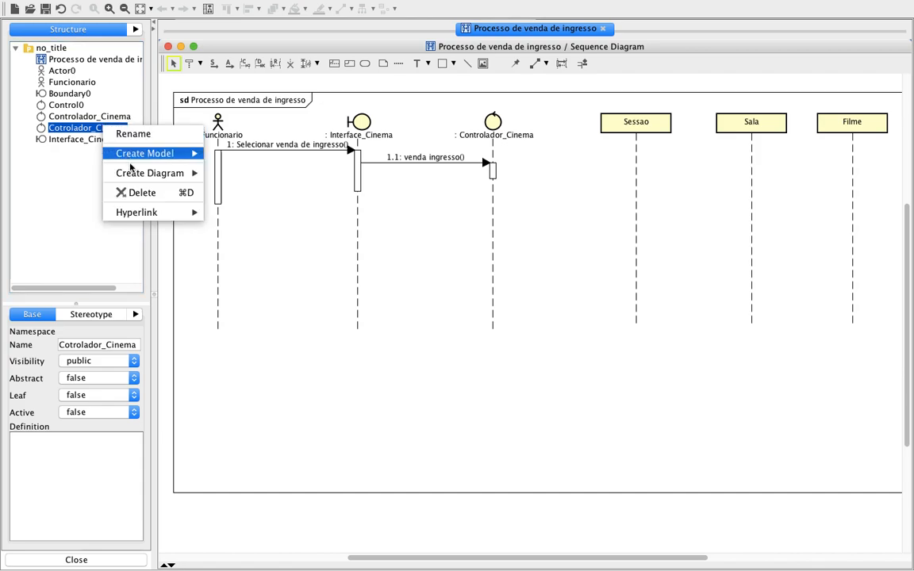
left_click(125, 190)
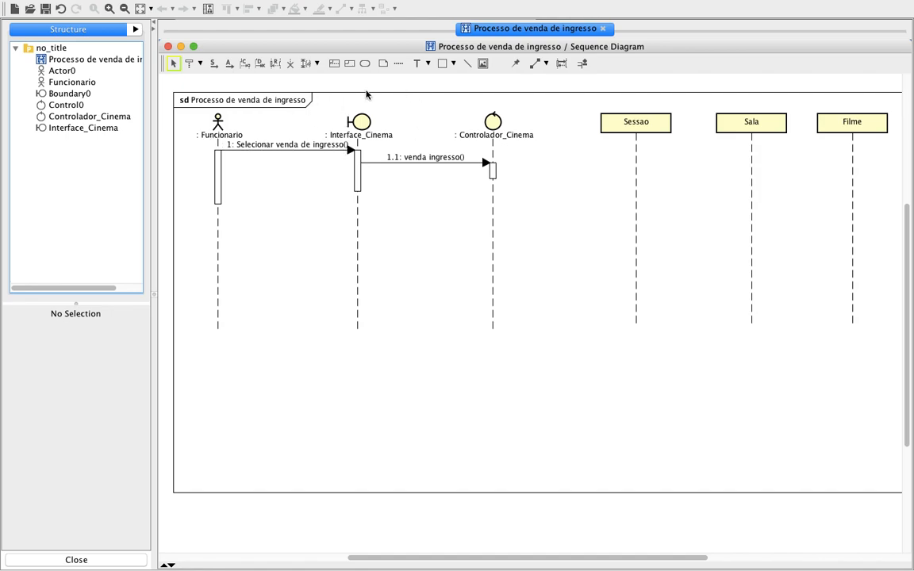
Switch to the exercise PDF to review the use case and class diagrams for Sessao's operation, and return to the sequence diagram.
mouse_move(507, 164)
key("ctrl+Left")
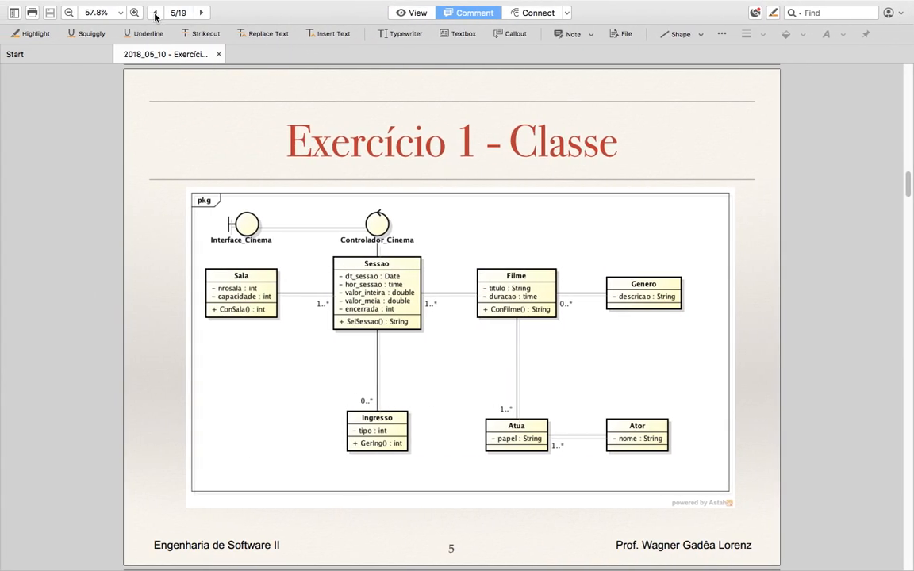
left_click(156, 13)
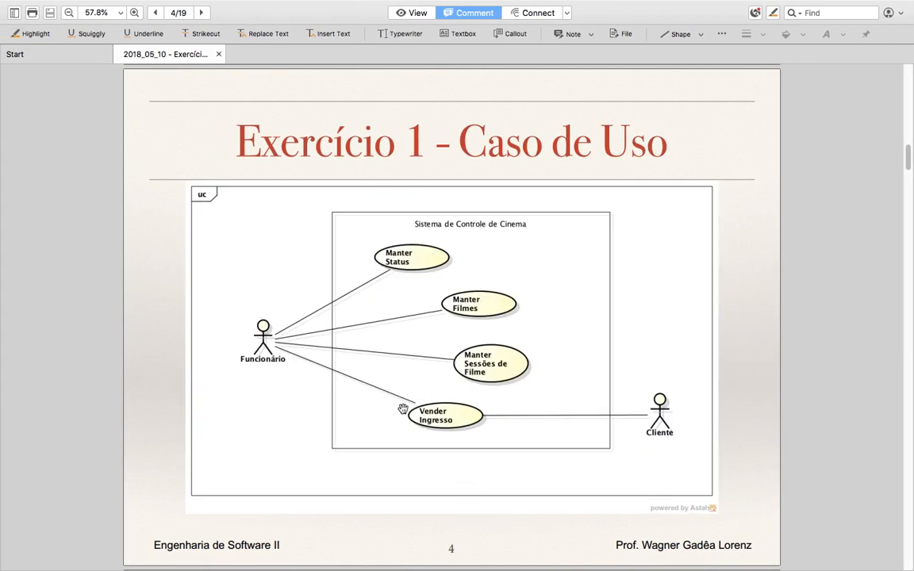
left_click(199, 12)
key("ctrl+Right")
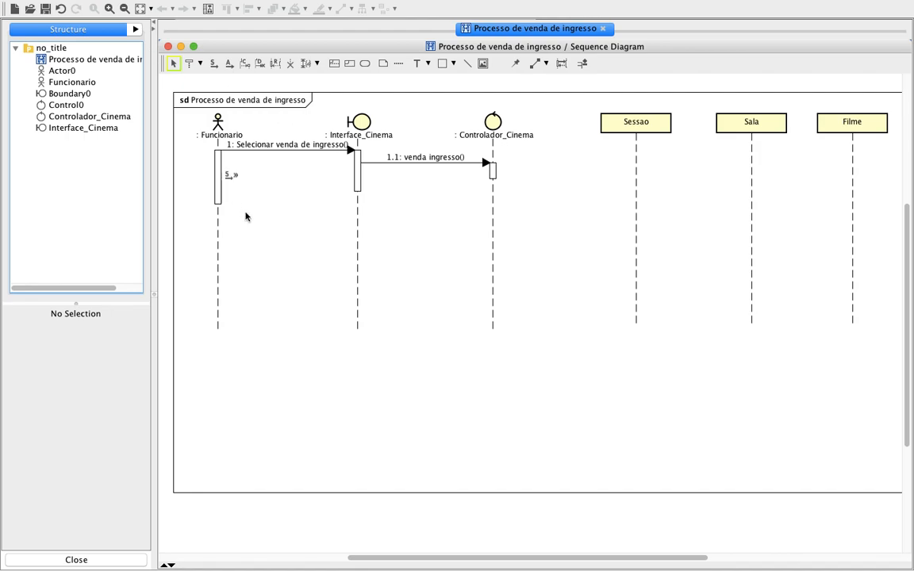
key("ctrl+Left")
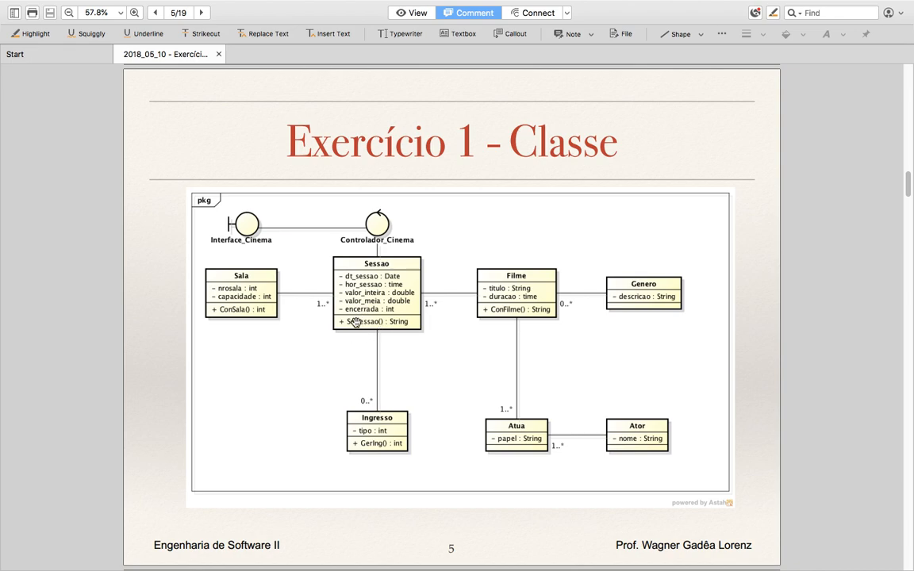
key("ctrl+Right")
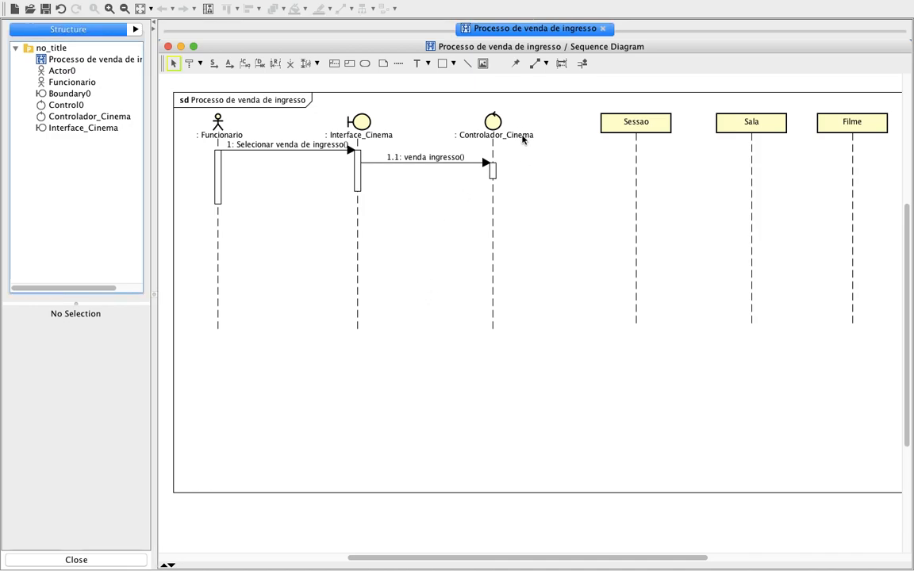
Draw a synchronous message from Controlador_Cinema's activation to the Sessao lifeline and name it "selSessao".
left_click(213, 63)
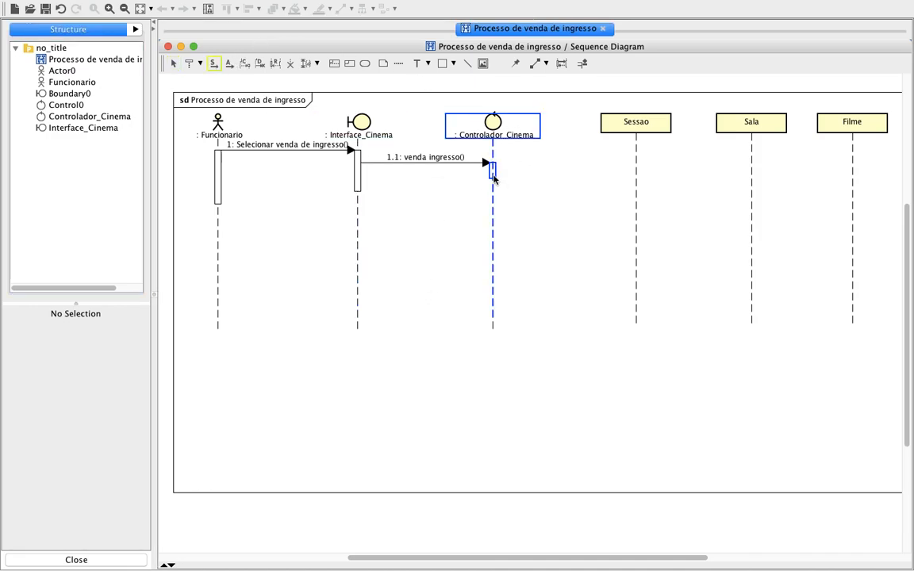
left_click_drag(493, 179, 635, 174)
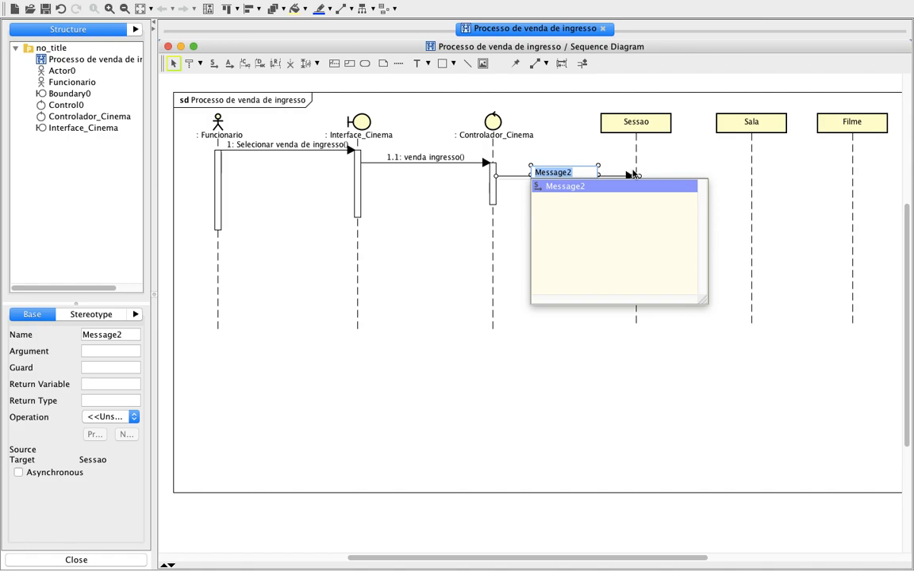
type("sel")
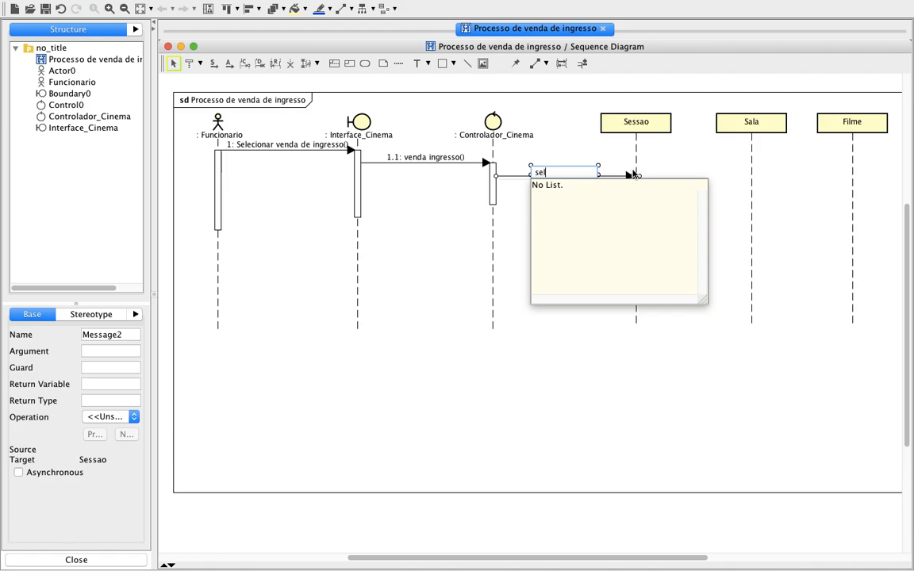
type("Sessao")
key("Return")
key("Return")
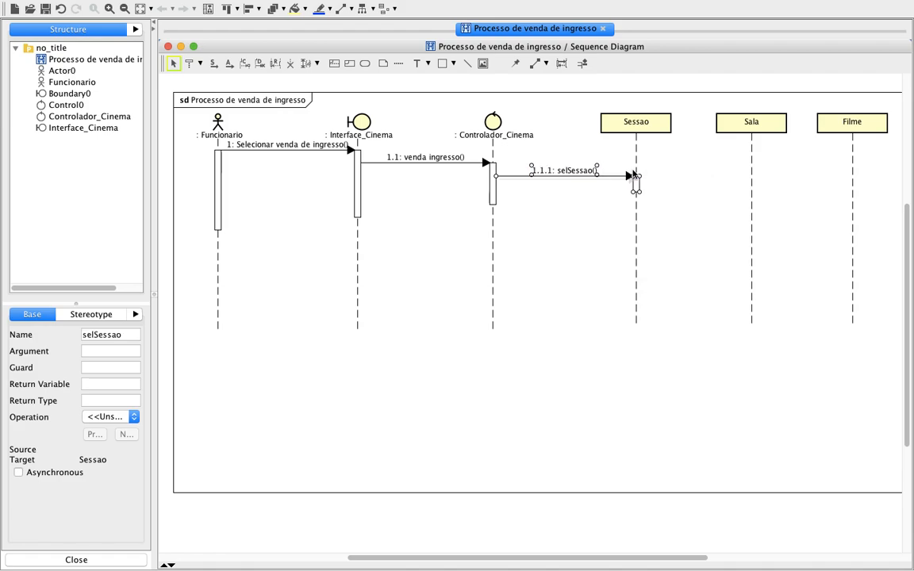
left_click(561, 269)
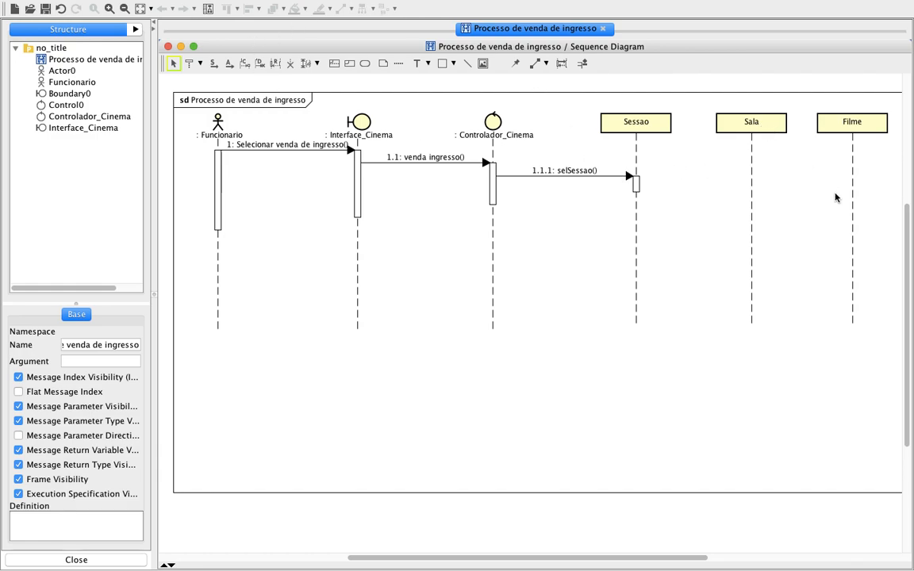
Draw a synchronous message from Sessao's activation to the Sala lifeline and name it "conSala".
left_click(212, 63)
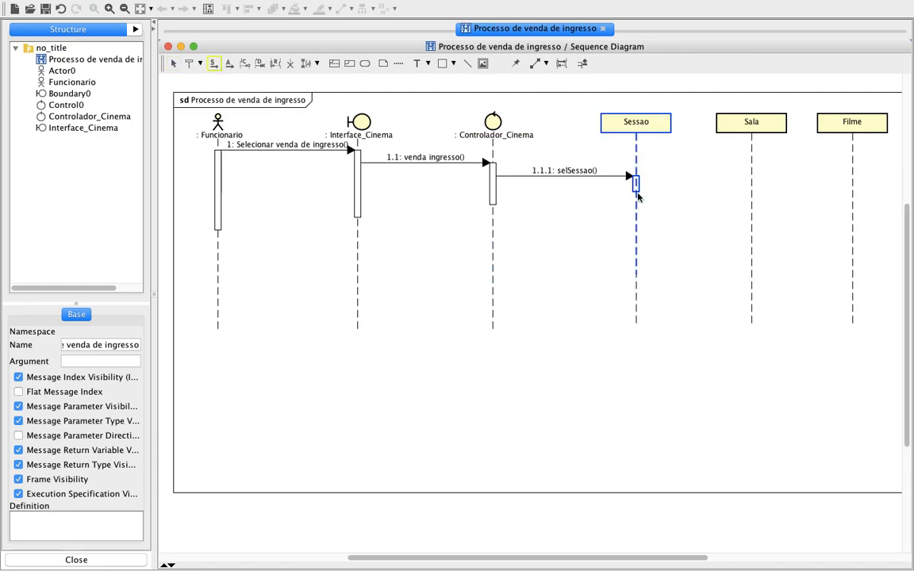
left_click_drag(638, 197, 752, 191)
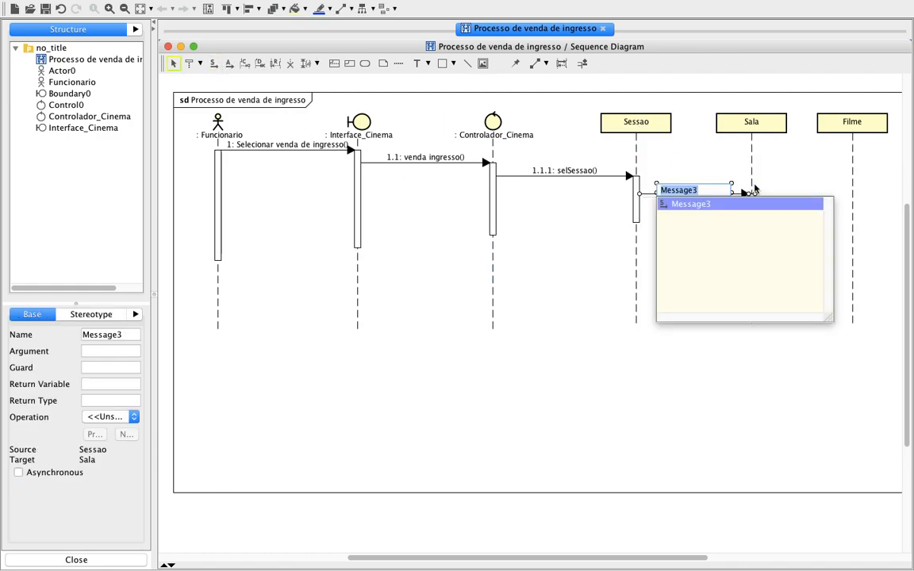
type("con")
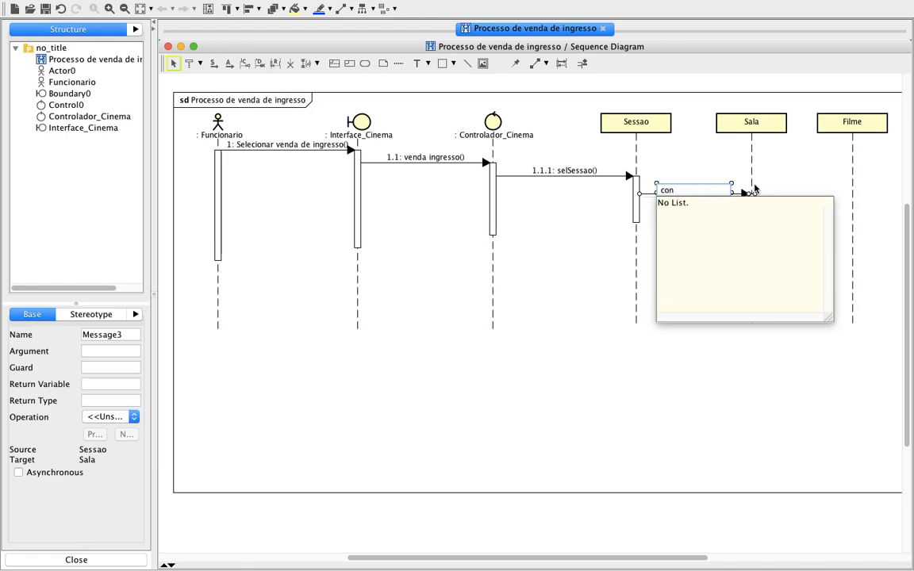
type("Sala")
key("Return")
left_click(524, 351)
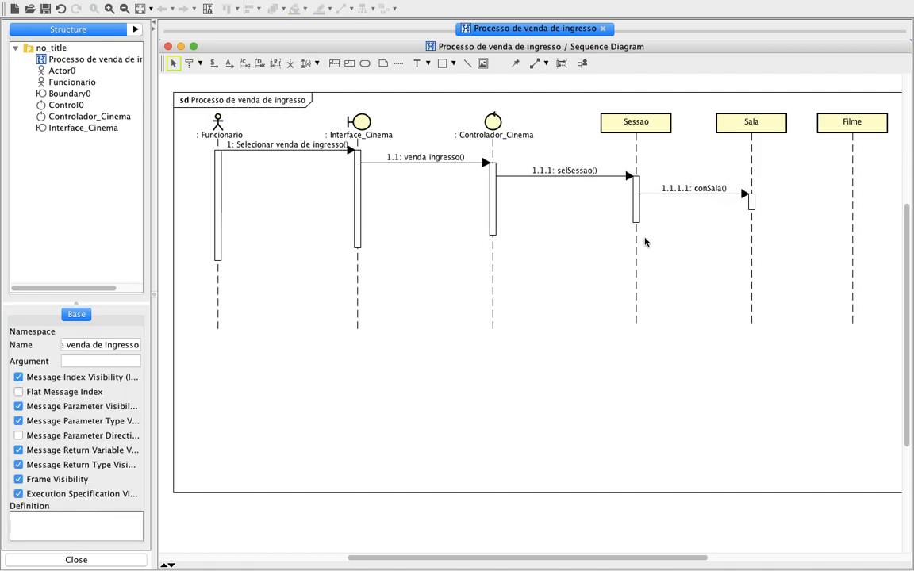
Check the operation names in the PDF's class diagram and rename the message to Sessao as "SelSessao".
key("ctrl+Left")
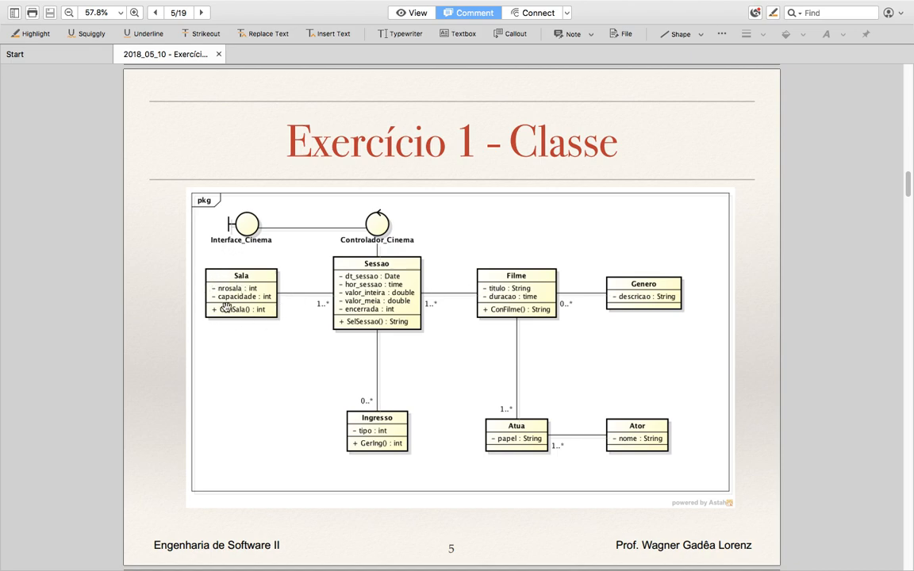
key("ctrl+Right")
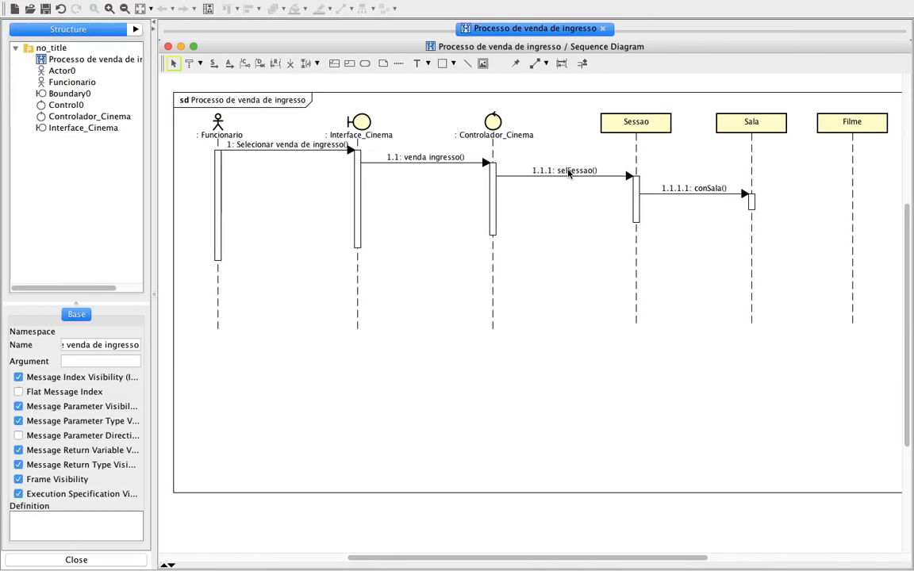
double_click(580, 170)
key("BackSpace")
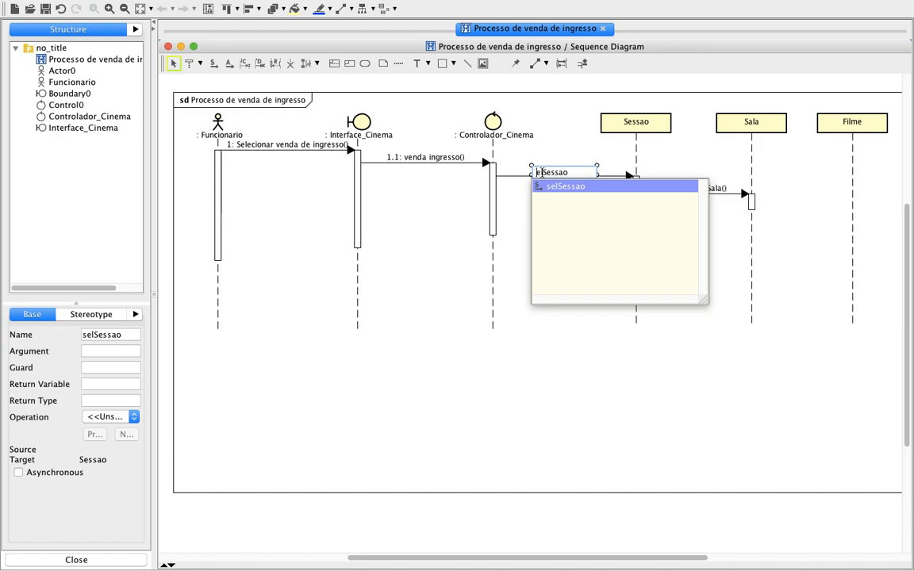
type("S")
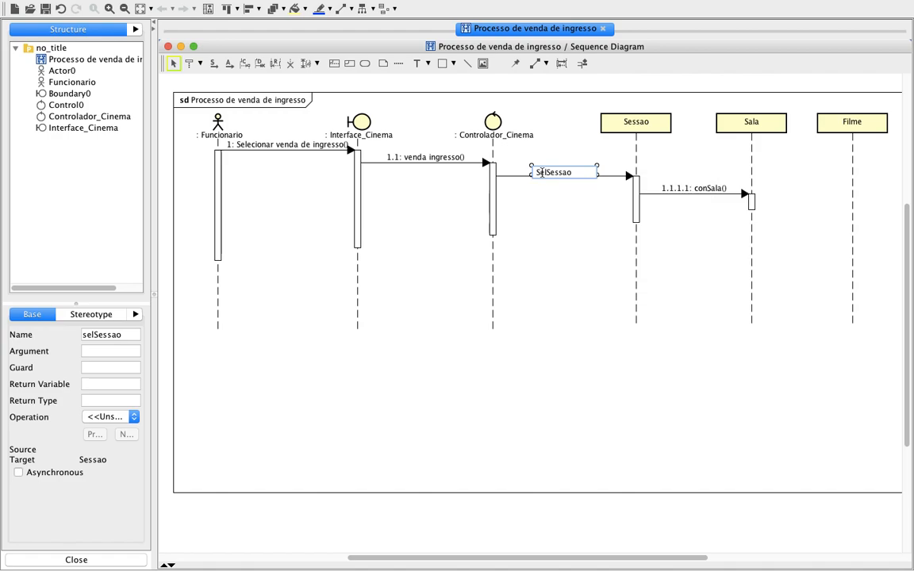
left_click(600, 213)
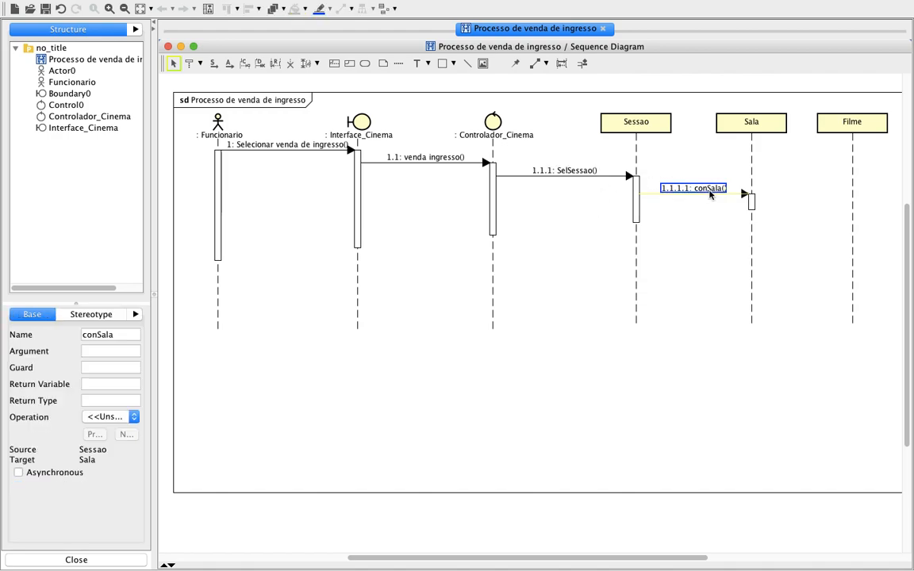
Rename the message between Sessao and Sala with an initial capital as "ConSala".
double_click(687, 188)
left_click(667, 191)
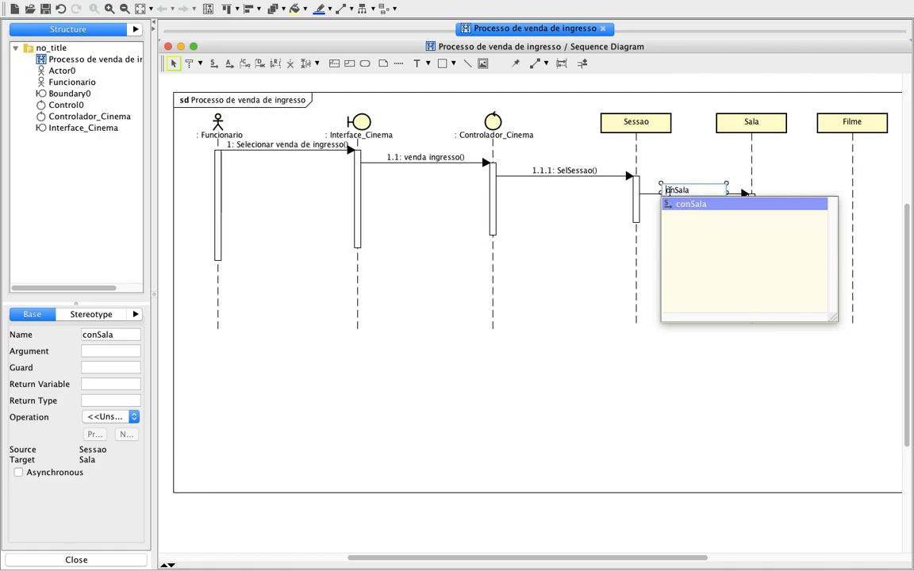
key("BackSpace")
type("C")
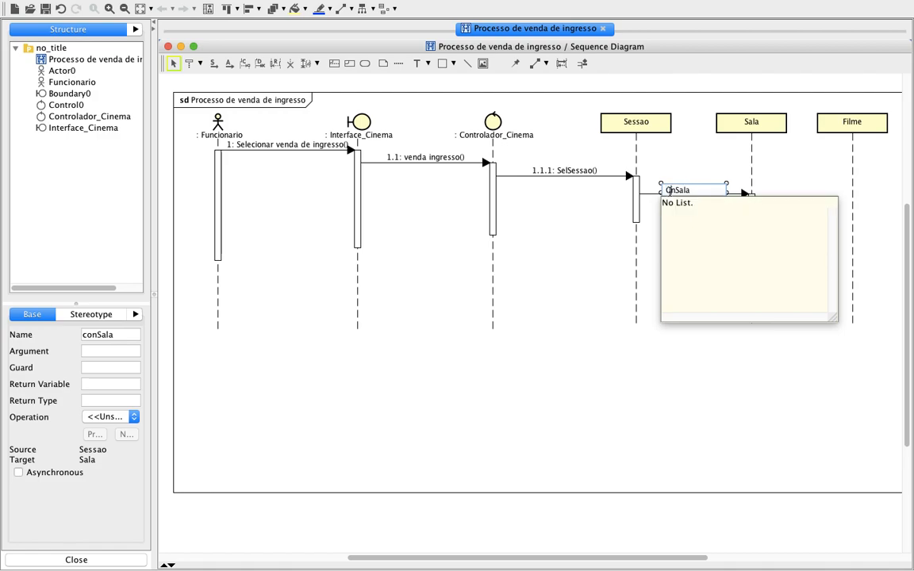
type("o")
key("Return")
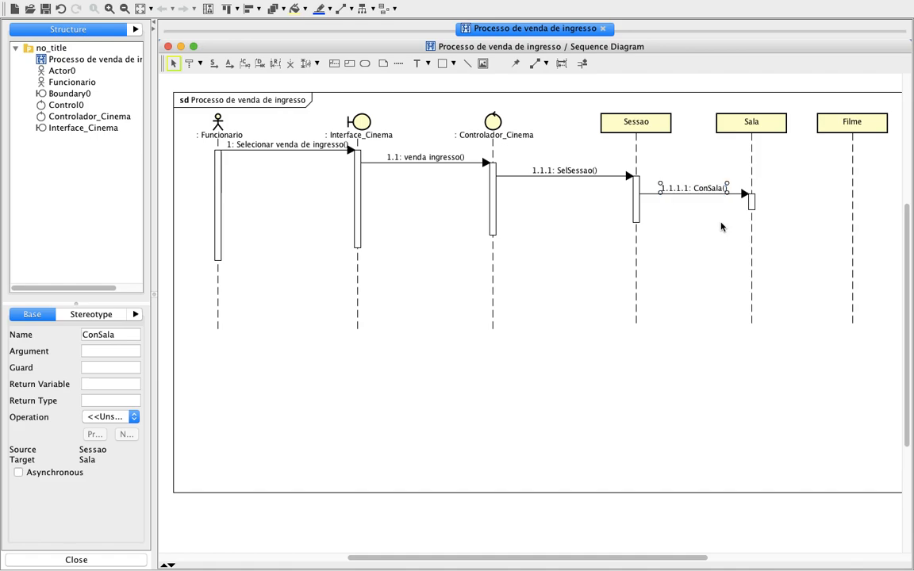
left_click(721, 227)
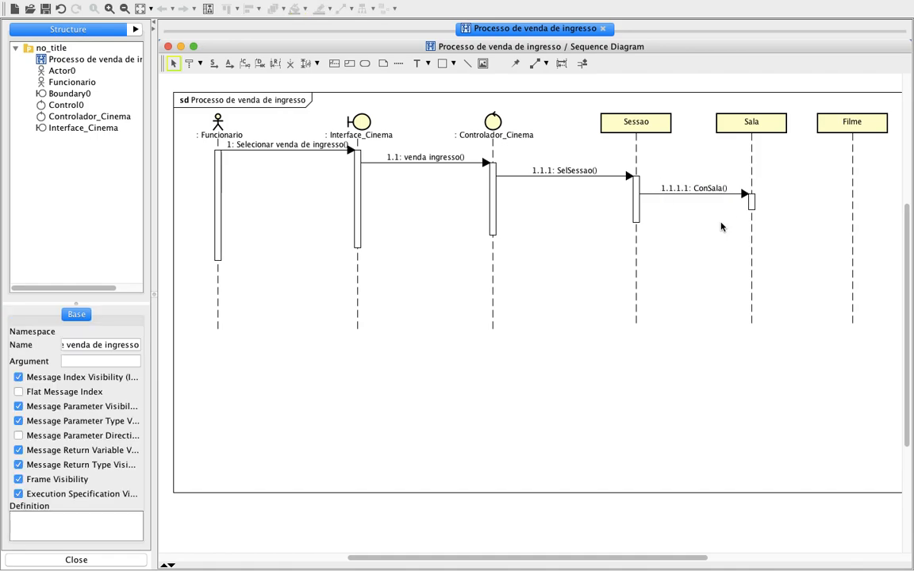
Check Sala's operation in the PDF's class diagram and draw an unnamed reply message from Sala's activation back to Sessao.
key("ctrl+Left")
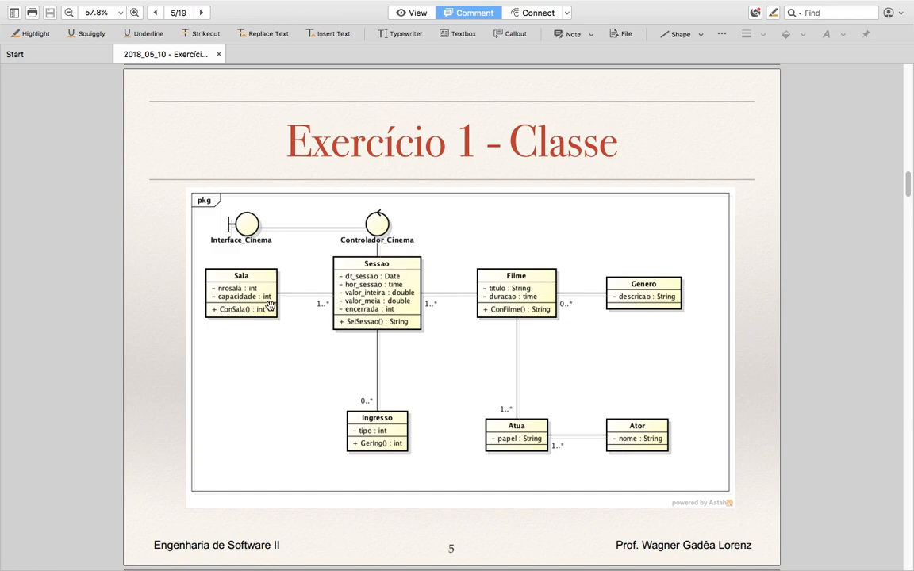
key("ctrl+Right")
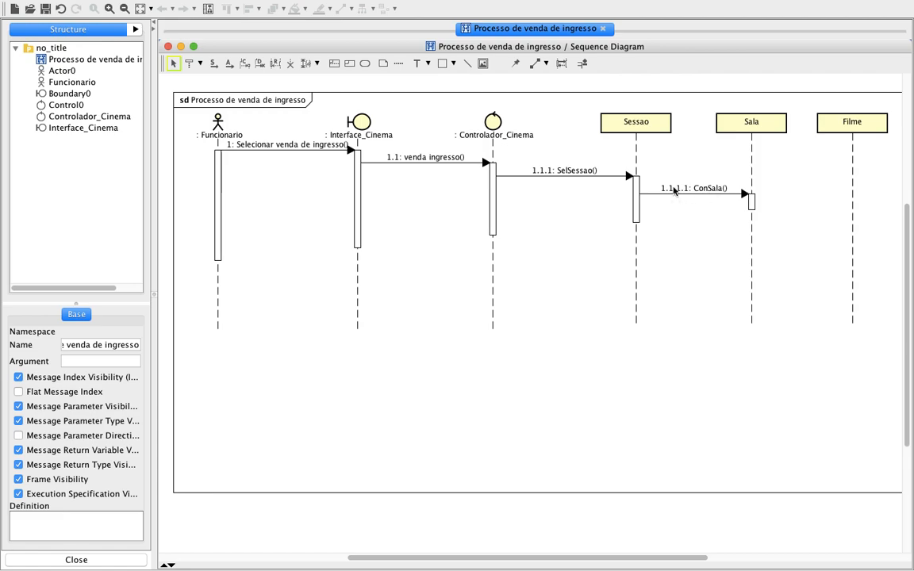
left_click(276, 69)
left_click_drag(753, 206, 636, 200)
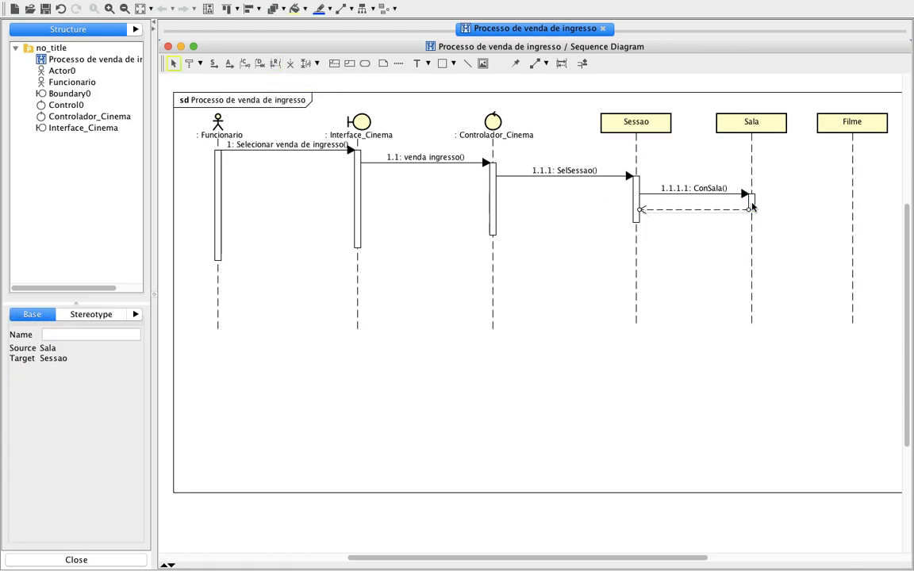
left_click(684, 288)
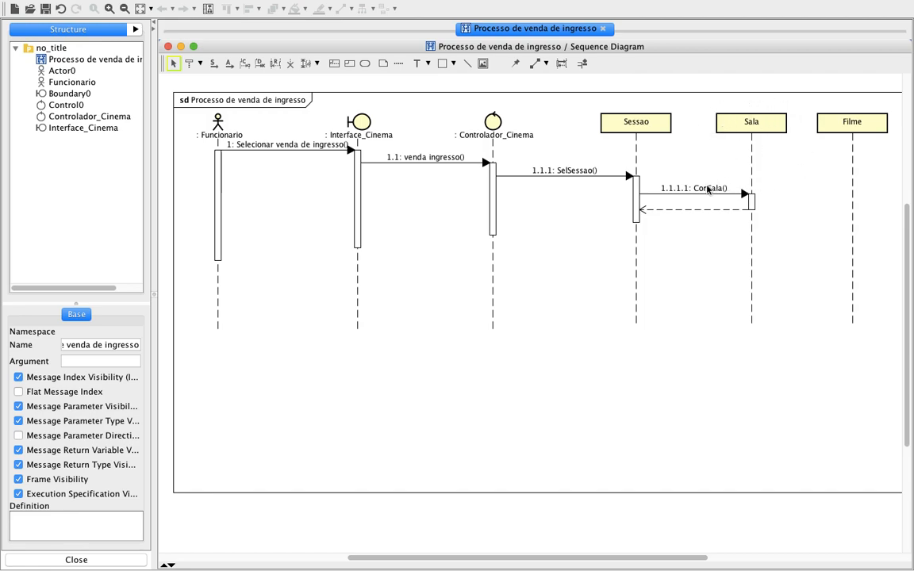
Name the reply message from Sala back to Sessao "sala:int".
left_click(695, 210)
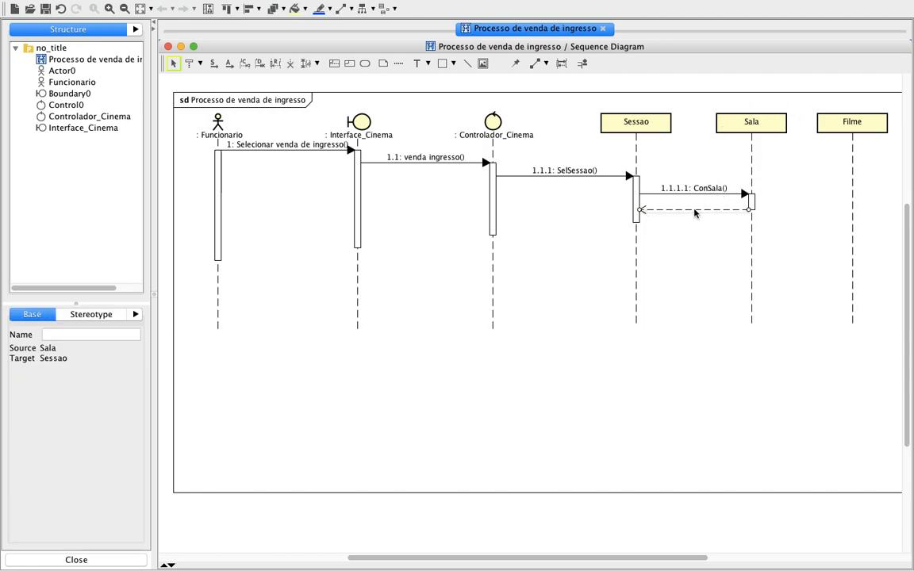
left_click(102, 335)
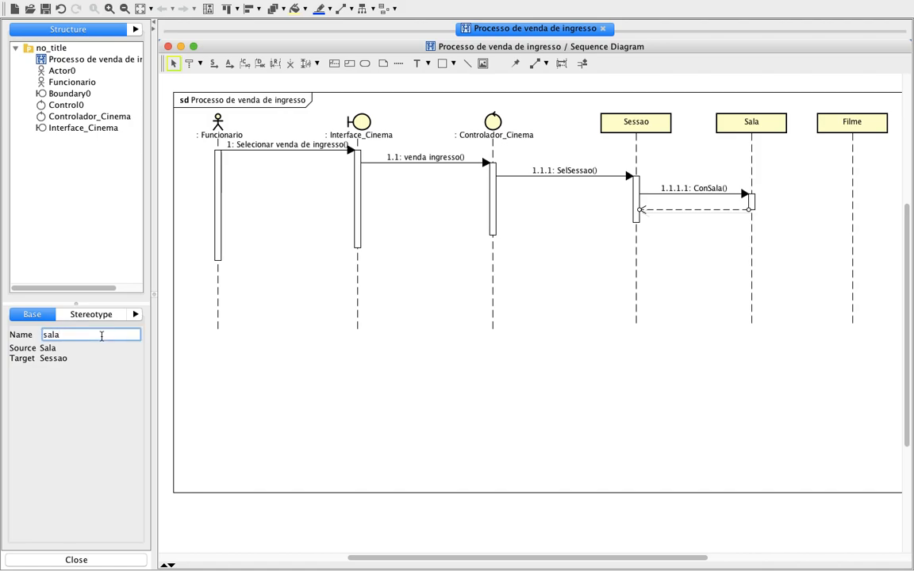
type("sala:int")
left_click(695, 324)
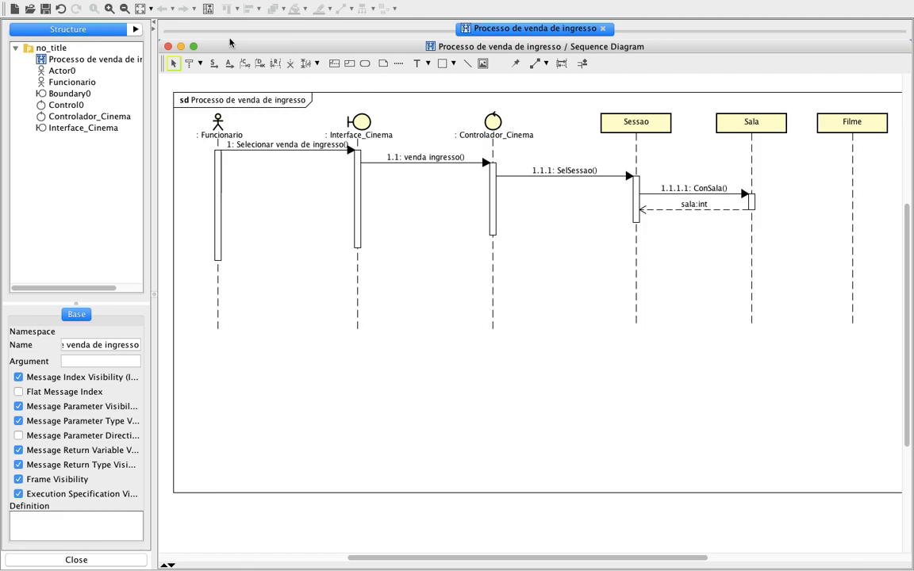
Draw a synchronous message from Sessao's activation to the Filme lifeline and name it "ConFilme".
left_click(213, 63)
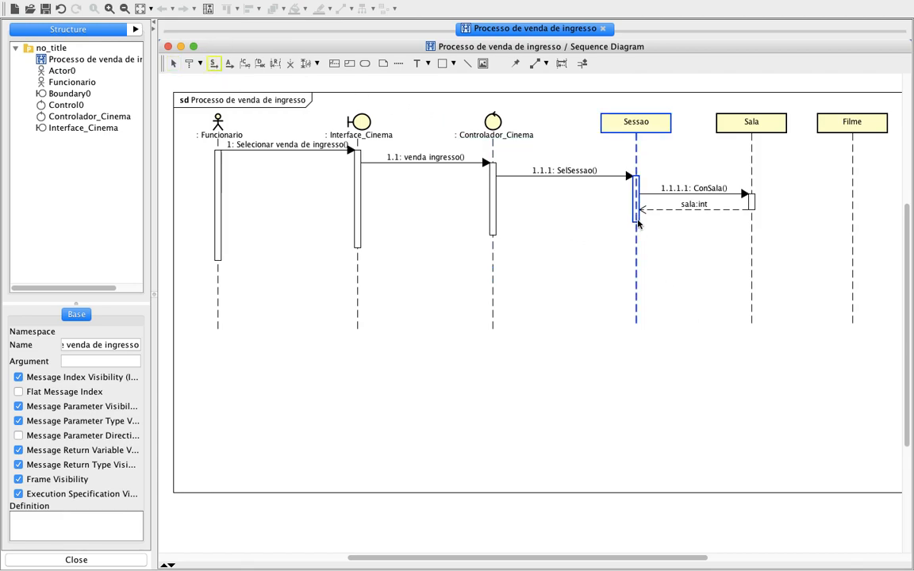
left_click(850, 220)
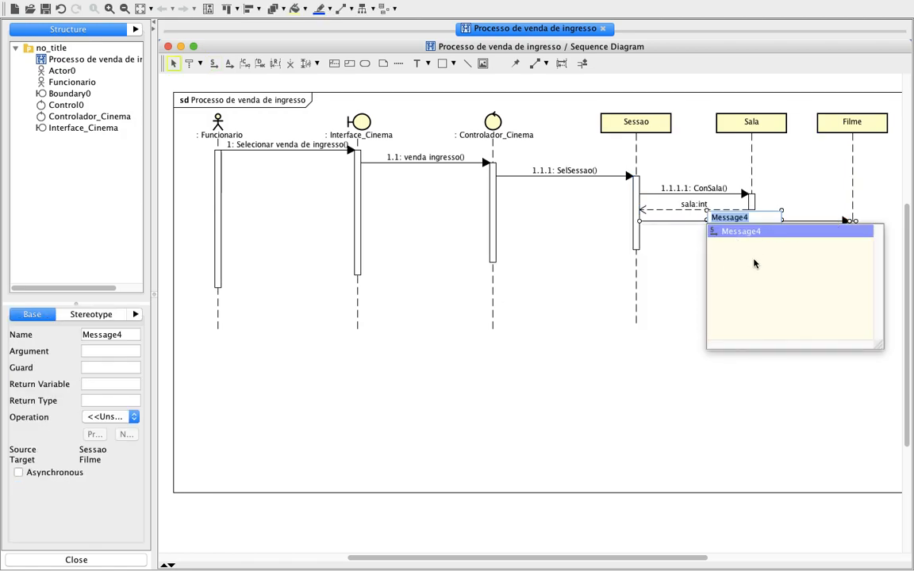
type("ConFilme")
key("Return")
left_click(711, 316)
Try to move the ConFilme message slightly lower between the Sessao and Filme lifelines.
left_click(650, 222)
left_click(636, 224)
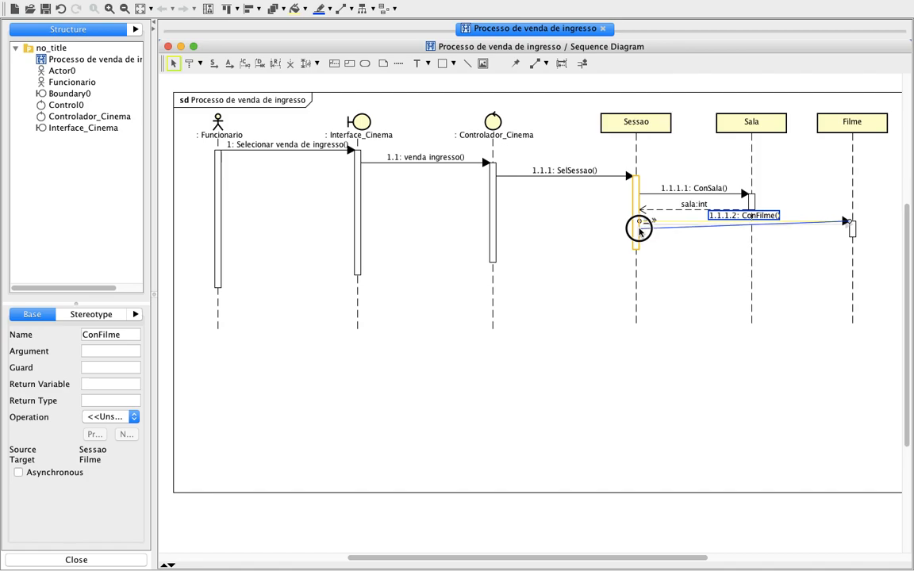
left_click(851, 228)
left_click(636, 249)
left_click(717, 346)
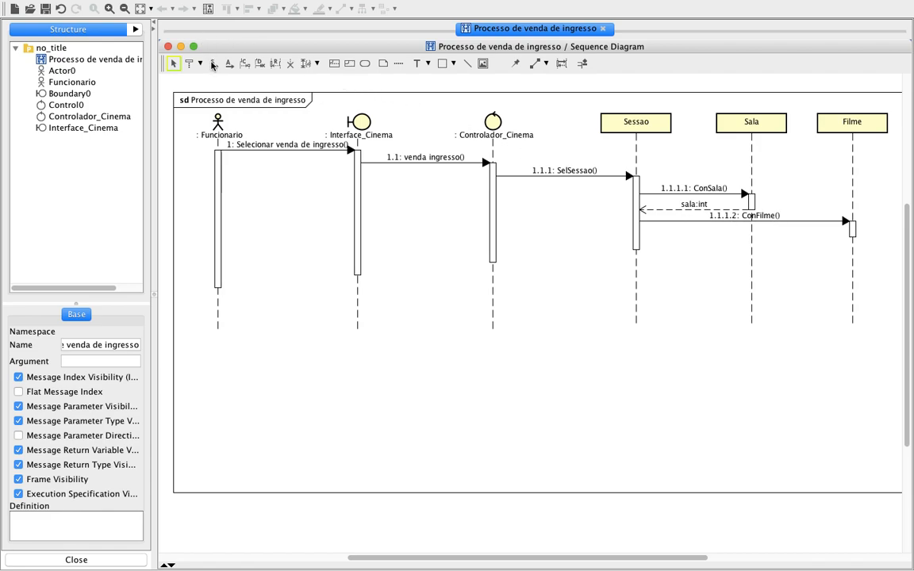
Draw a reply message from Filme's activation back to Sessao and name it "filme:String".
left_click(275, 63)
left_click(854, 231)
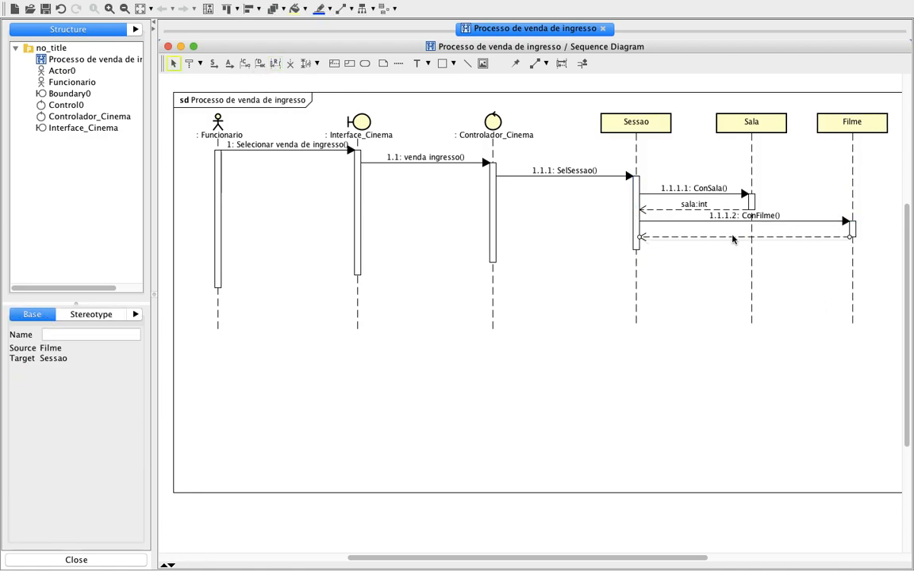
left_click(97, 335)
type("filme:String")
key("Return")
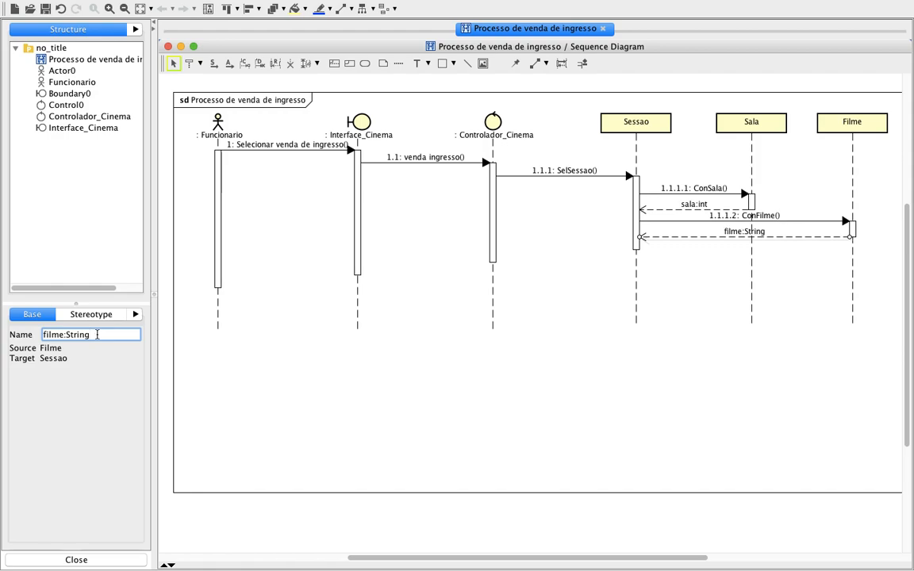
left_click(665, 367)
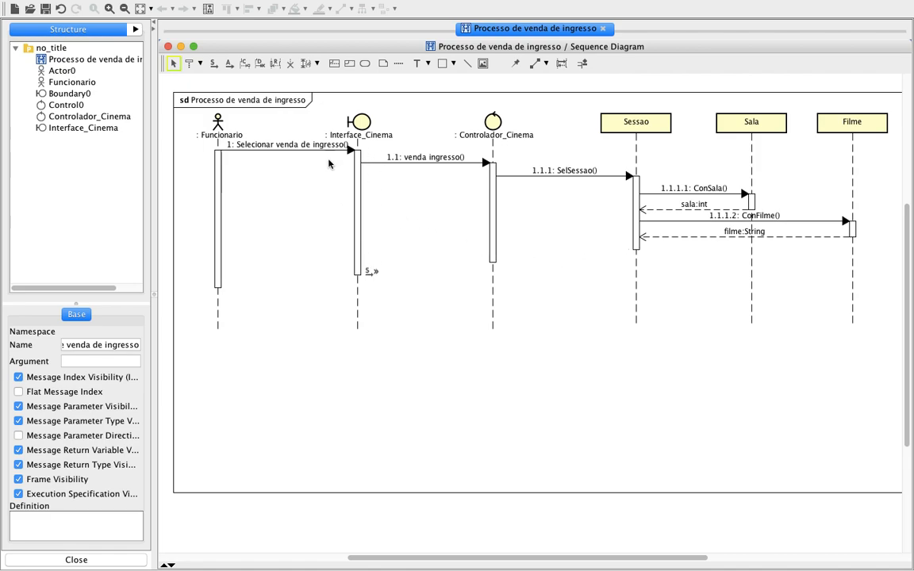
Draw a reply message from Sessao's activation back to Controlador_Cinema and name it "sessoes:String".
left_click(275, 67)
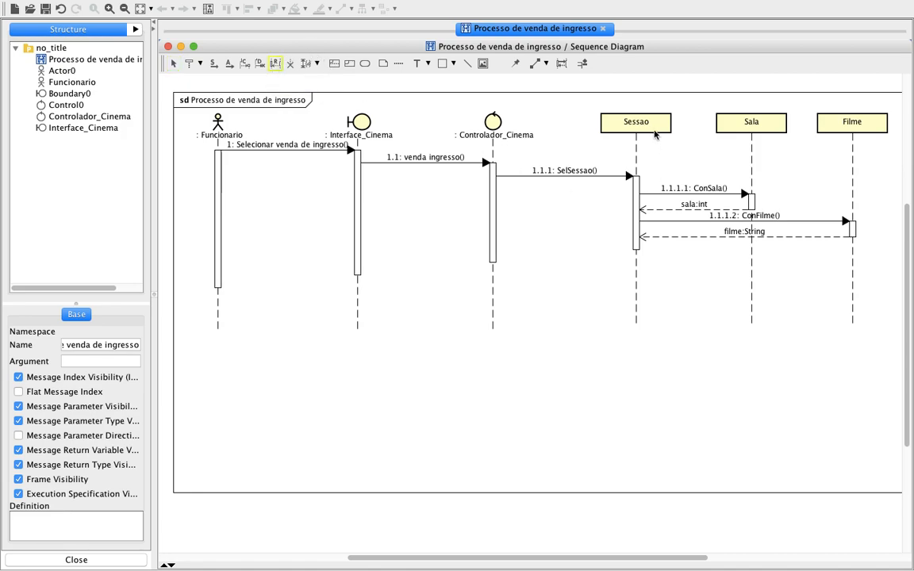
left_click(635, 248)
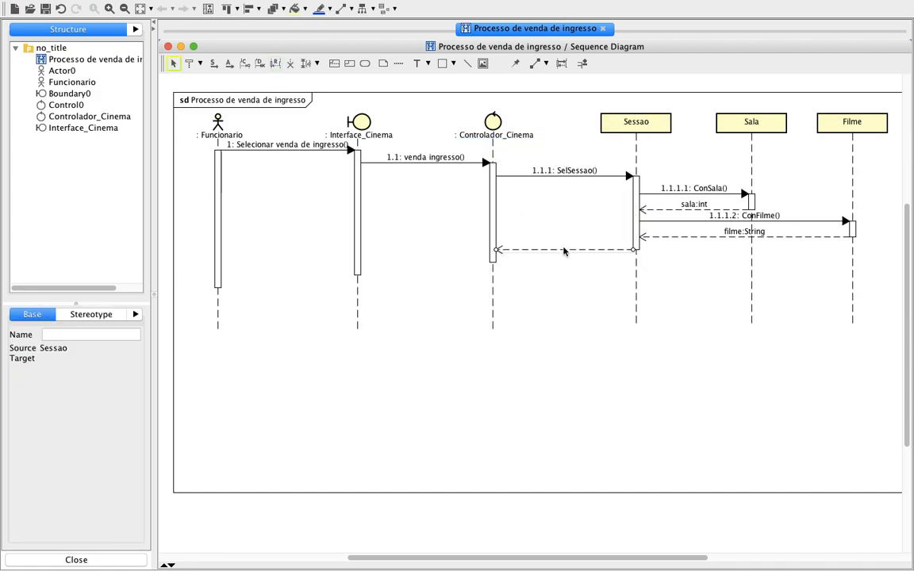
left_click(79, 336)
type("sessoes:")
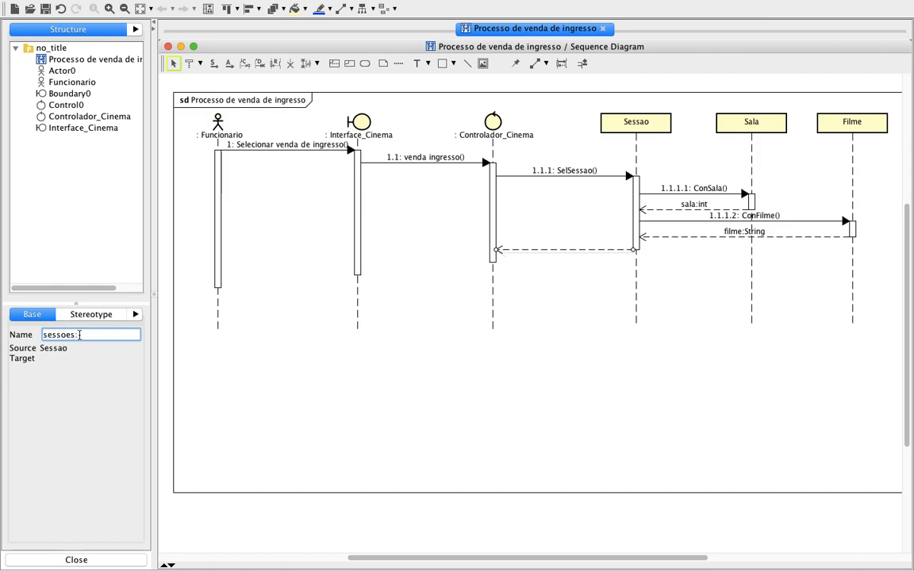
key("Return")
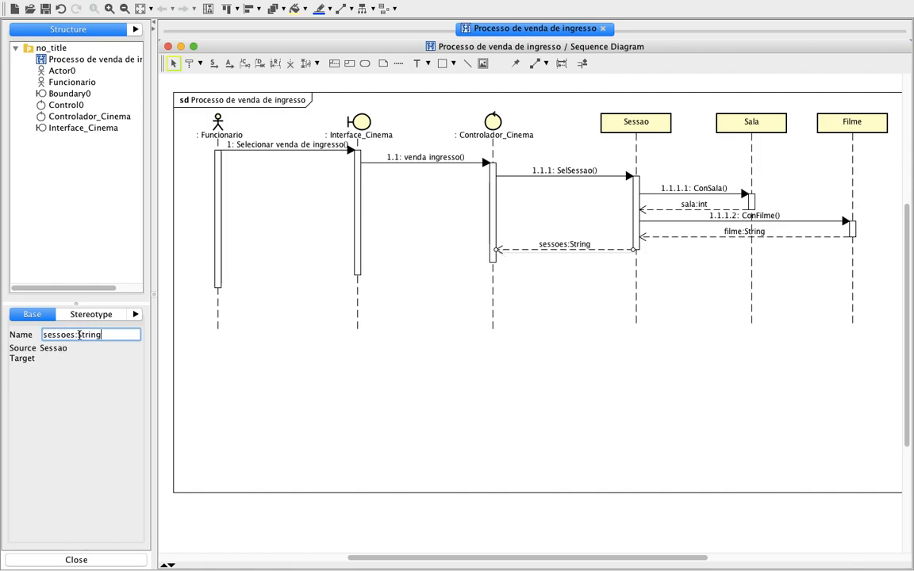
left_click(575, 330)
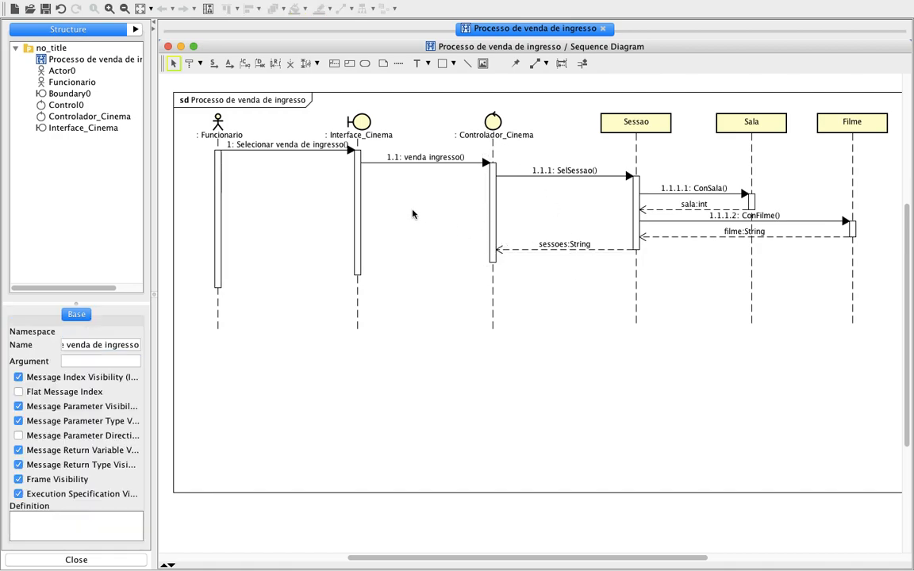
Draw a synchronous message from Controlador_Cinema to Interface_Cinema and name it "Apresentar sessoes".
left_click(214, 66)
left_click_drag(492, 255, 370, 253)
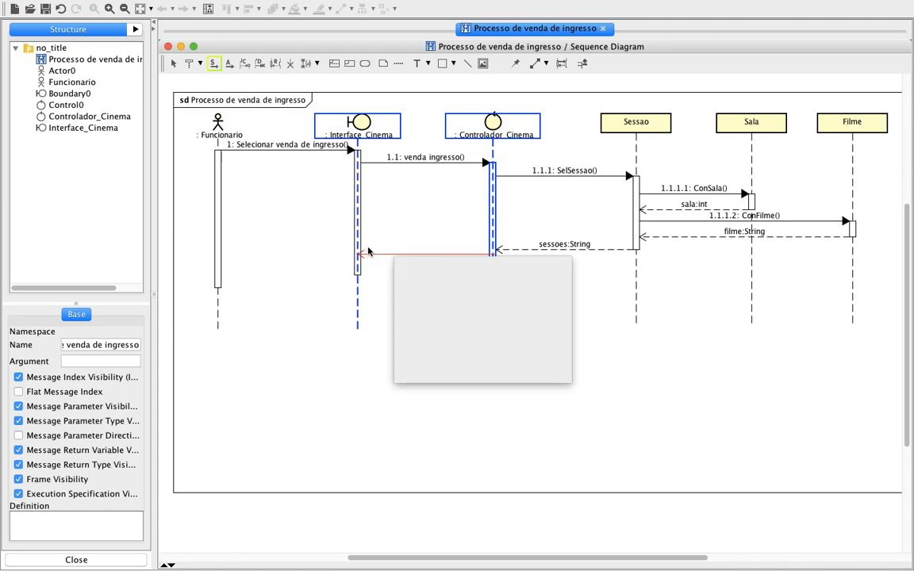
type("Apresentar")
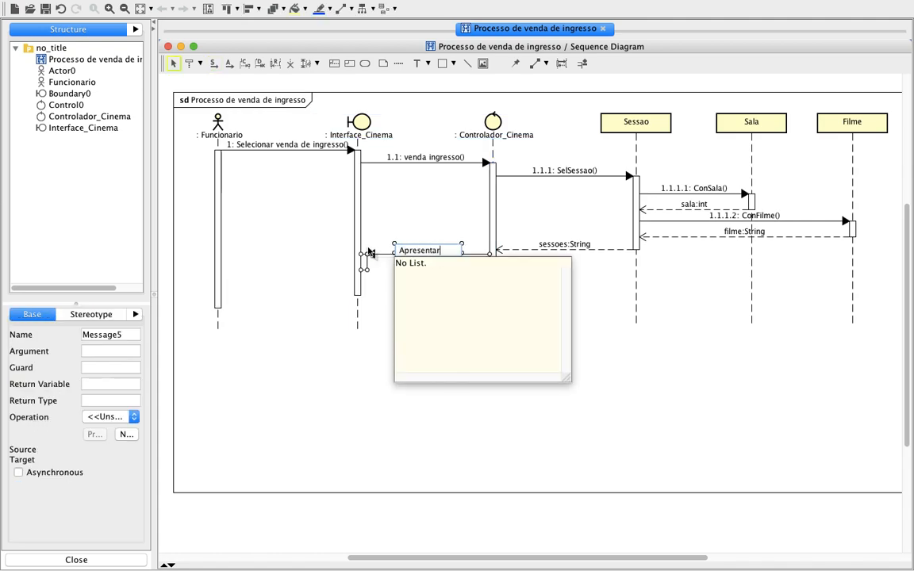
type(" sessoes()")
key("Return")
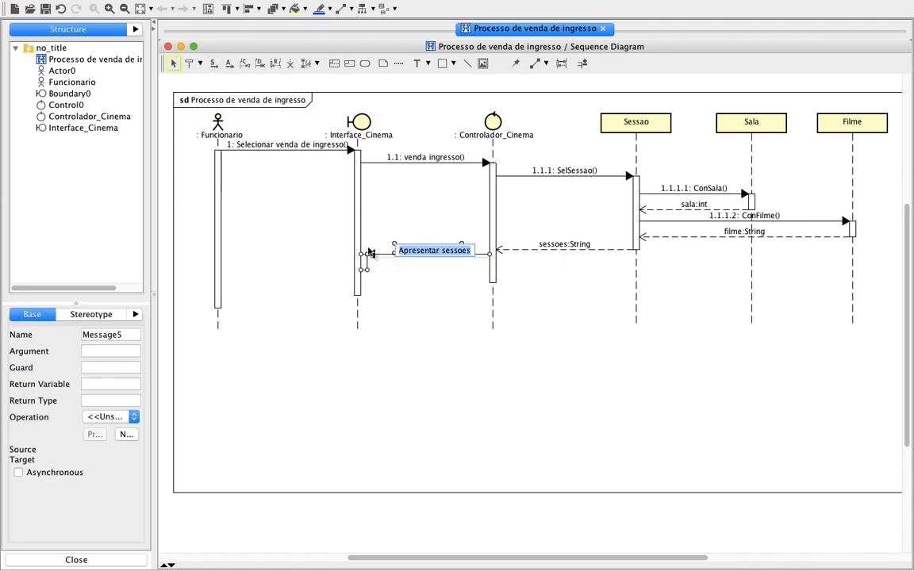
left_click(436, 382)
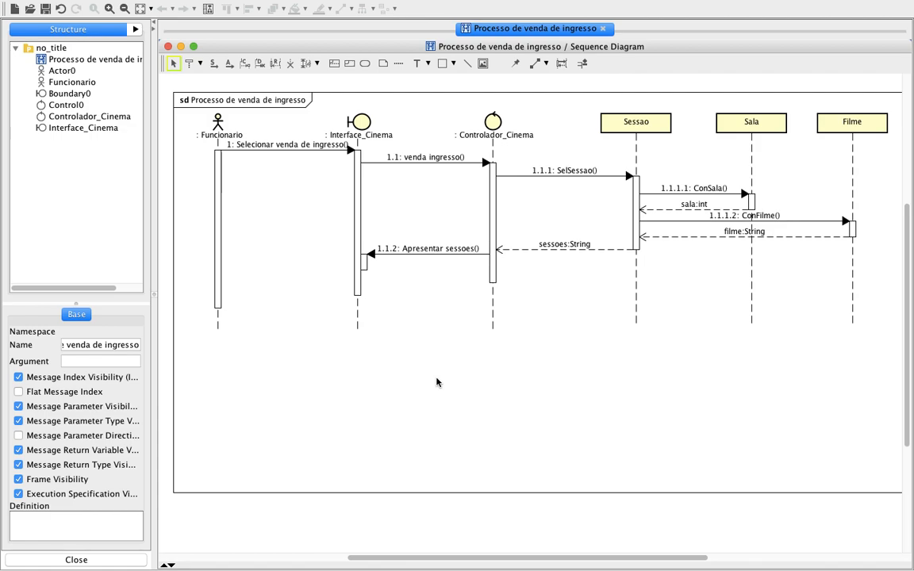
Review the slides before the PDF's class diagram and draw a combined fragment enclosing the messages among Sessao, Sala and Filme.
key("ctrl+Left")
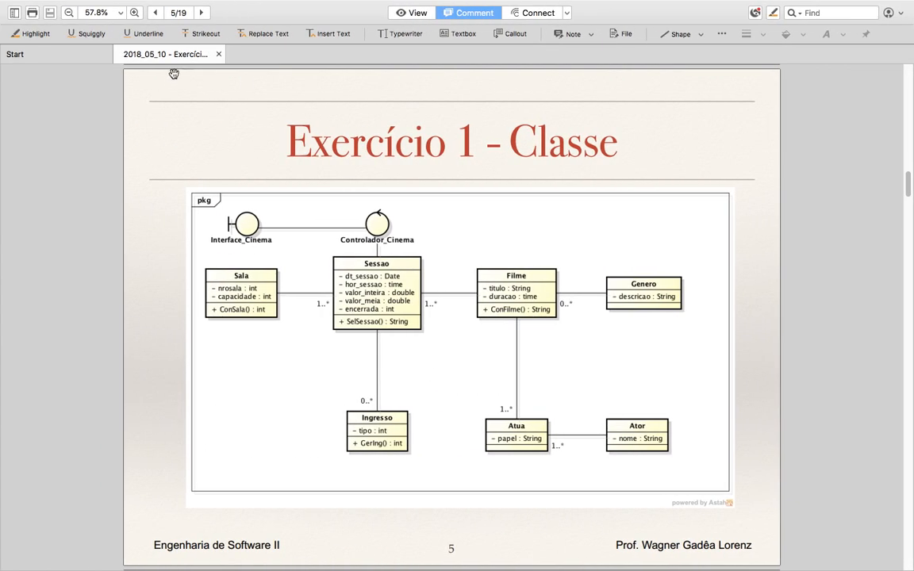
left_click(156, 13)
left_click(155, 12)
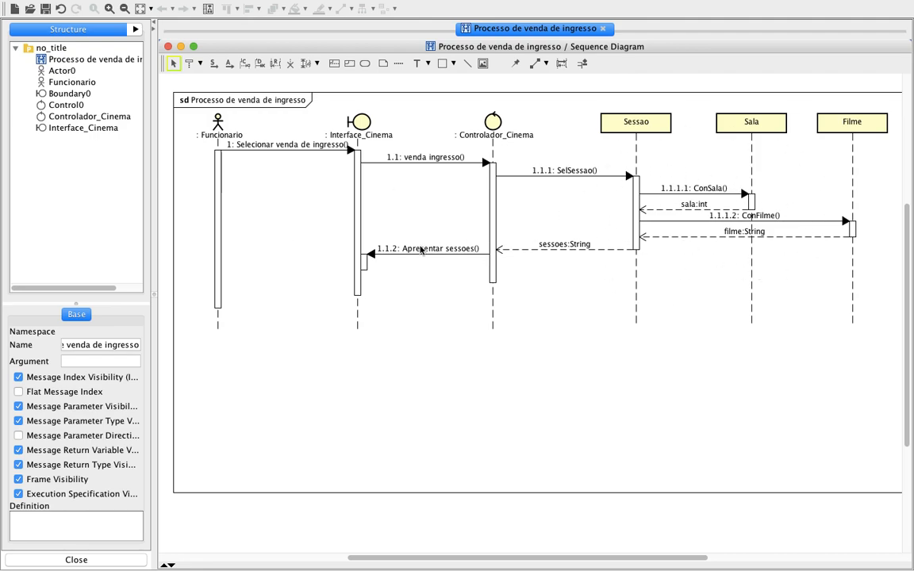
left_click(334, 65)
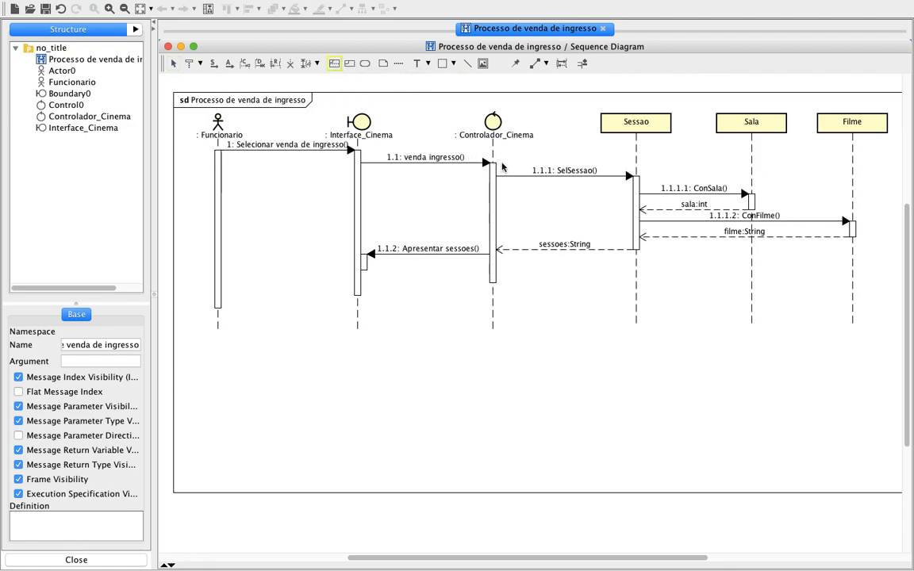
left_click_drag(505, 157, 873, 278)
left_click(755, 393)
left_click(511, 175)
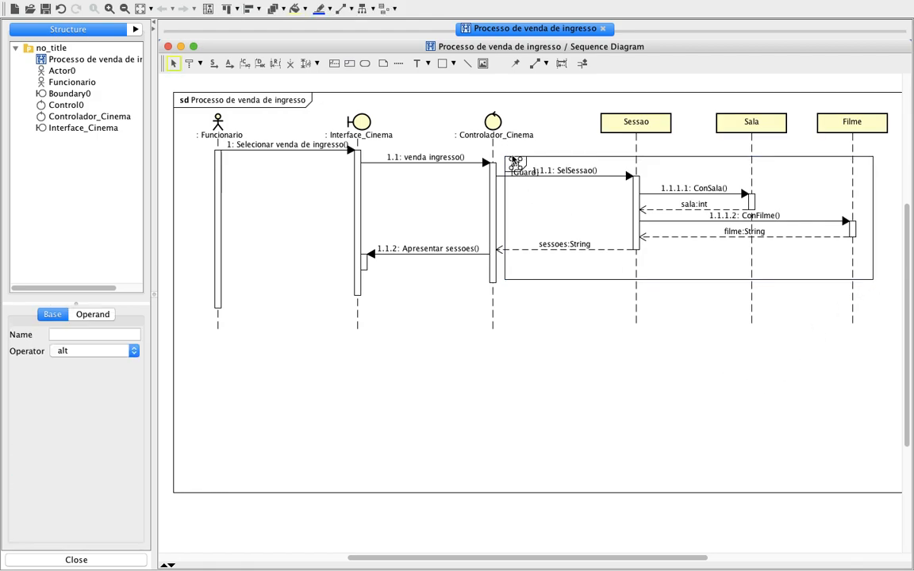
left_click_drag(504, 157, 500, 145)
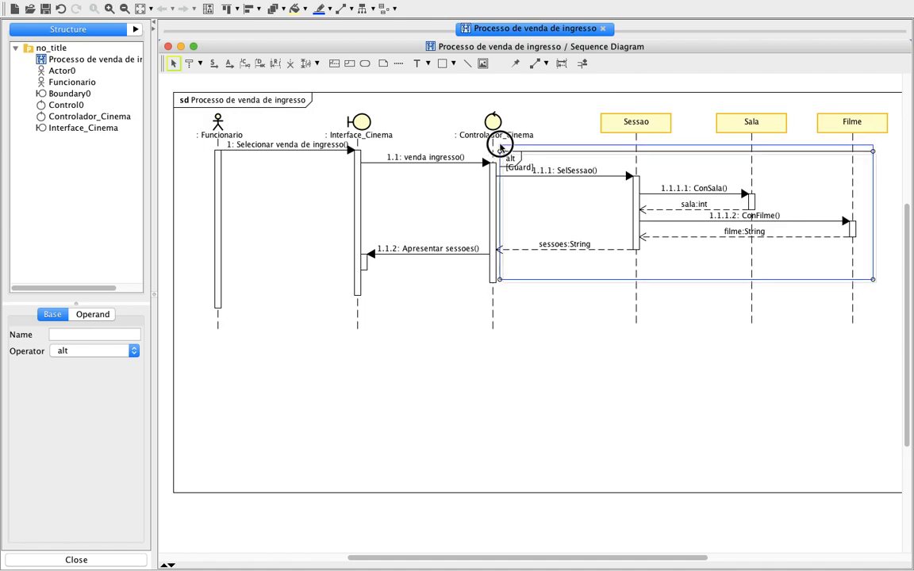
left_click(577, 312)
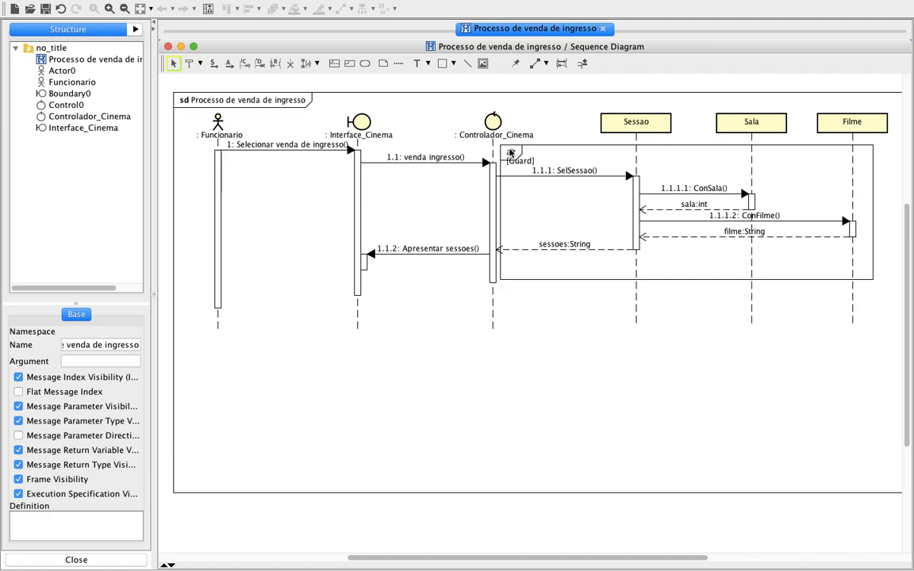
Change the combined fragment's operator to loop.
left_click(535, 155)
left_click(132, 353)
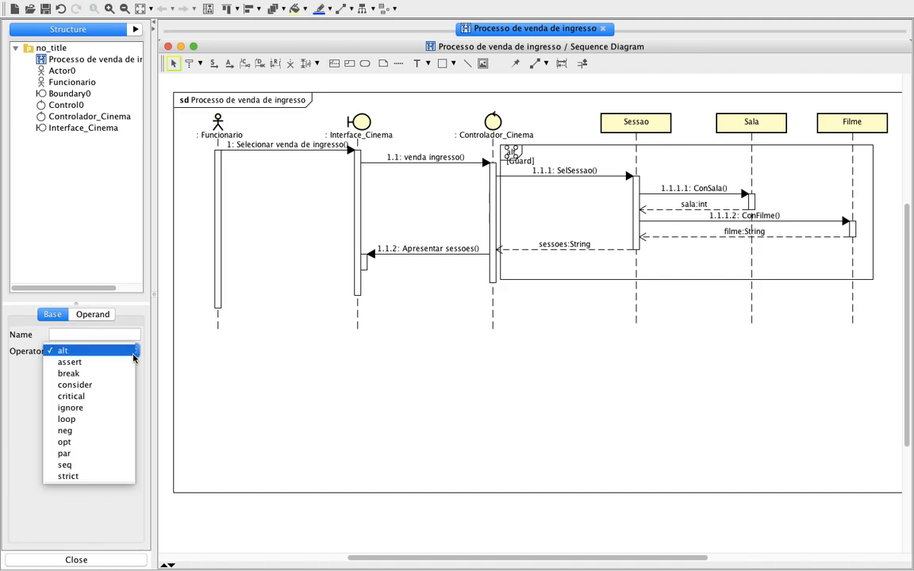
left_click(71, 420)
left_click(482, 400)
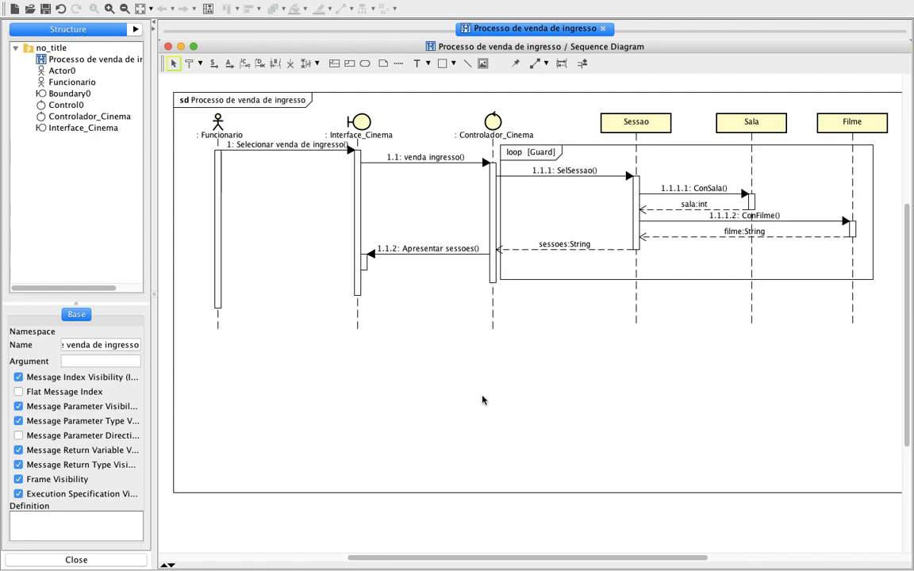
Name the loop fragment "para cada sessao".
double_click(546, 152)
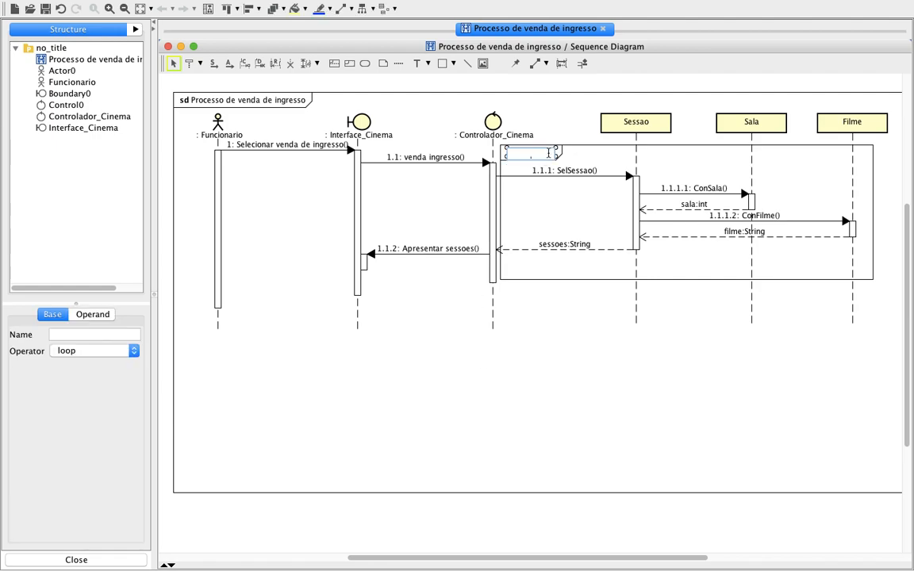
type("para cada sessao")
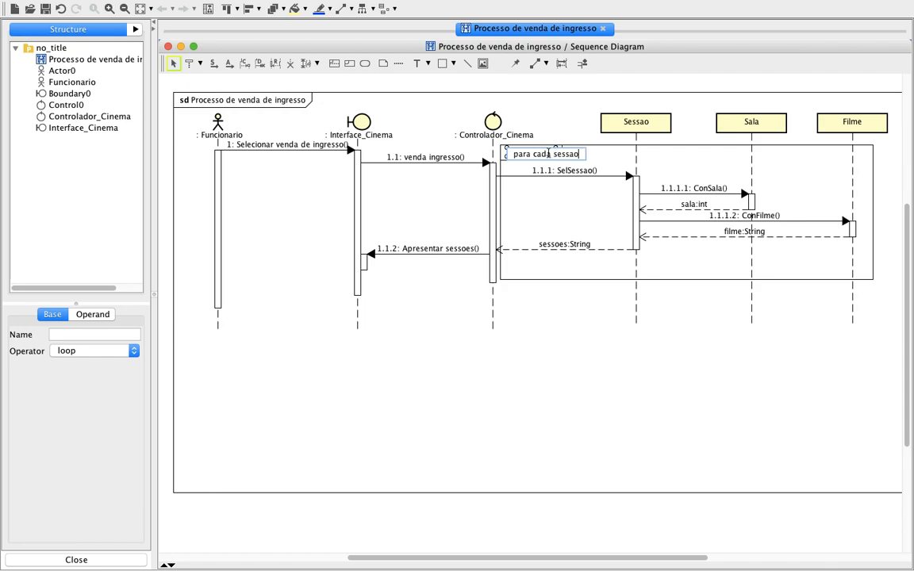
key("Return")
left_click(552, 322)
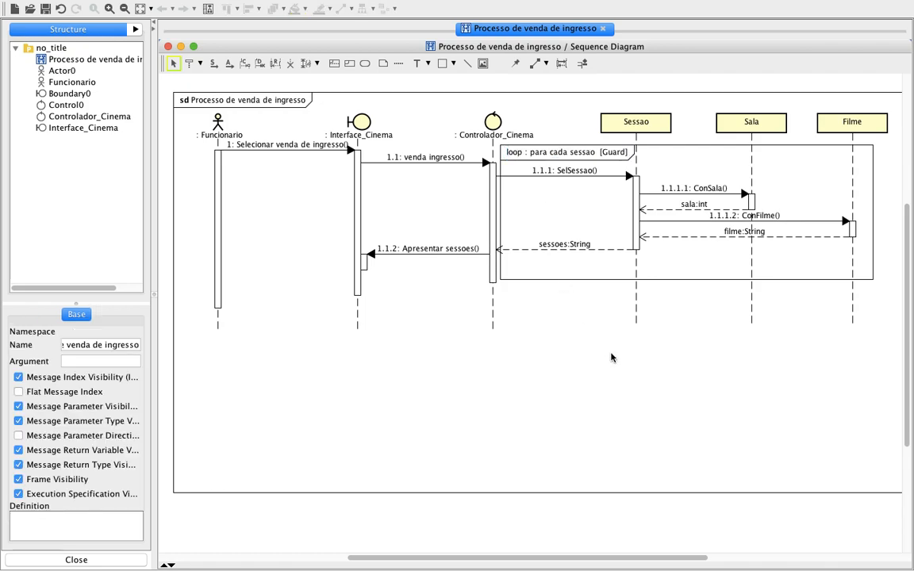
Clear the loop fragment's name, leaving its guard in place.
double_click(593, 151)
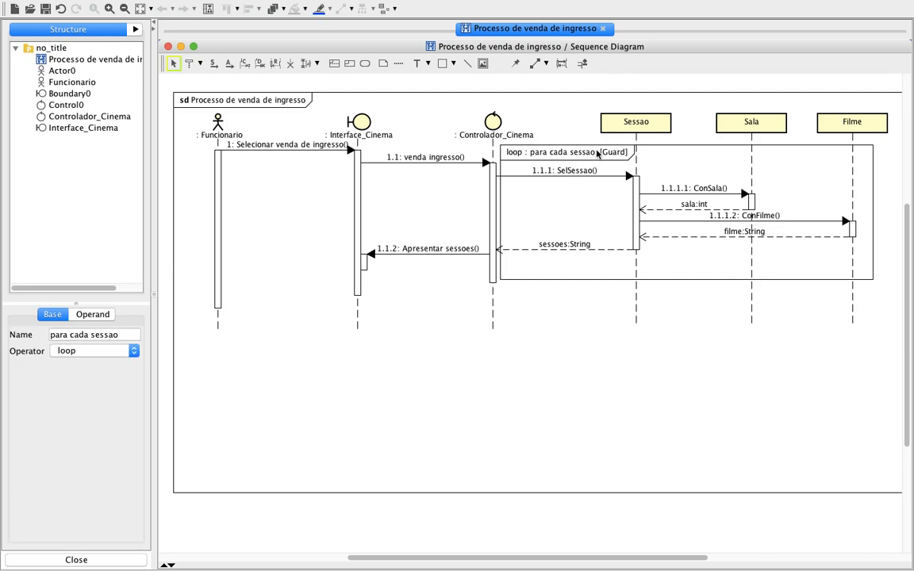
left_click(119, 334)
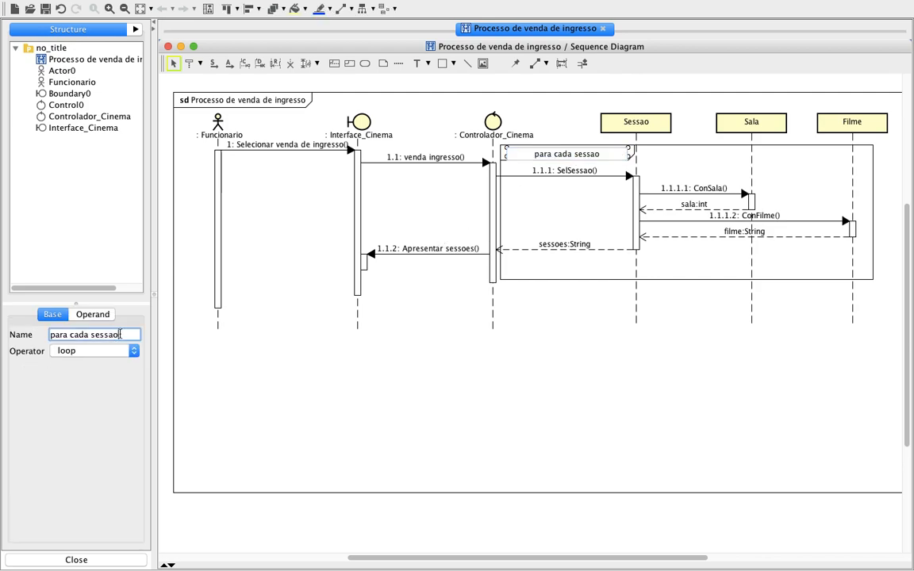
left_click(506, 387)
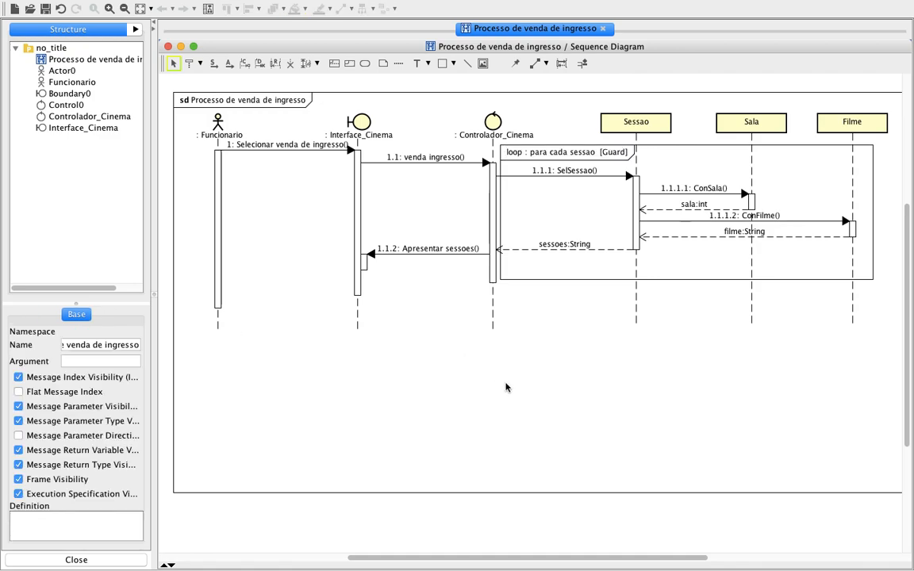
double_click(566, 154)
left_click(605, 156)
key("BackSpace")
key("BackSpace")
key("BackSpace")
key("BackSpace")
key("BackSpace")
key("BackSpace")
key("BackSpace")
key("BackSpace")
key("BackSpace")
key("BackSpace")
key("BackSpace")
key("BackSpace")
key("BackSpace")
key("BackSpace")
key("BackSpace")
key("BackSpace")
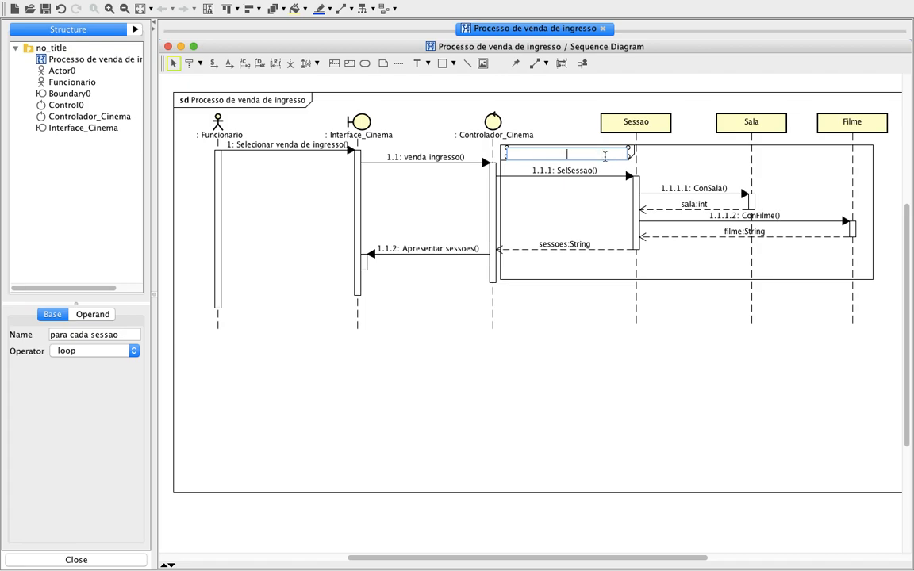
key("Return")
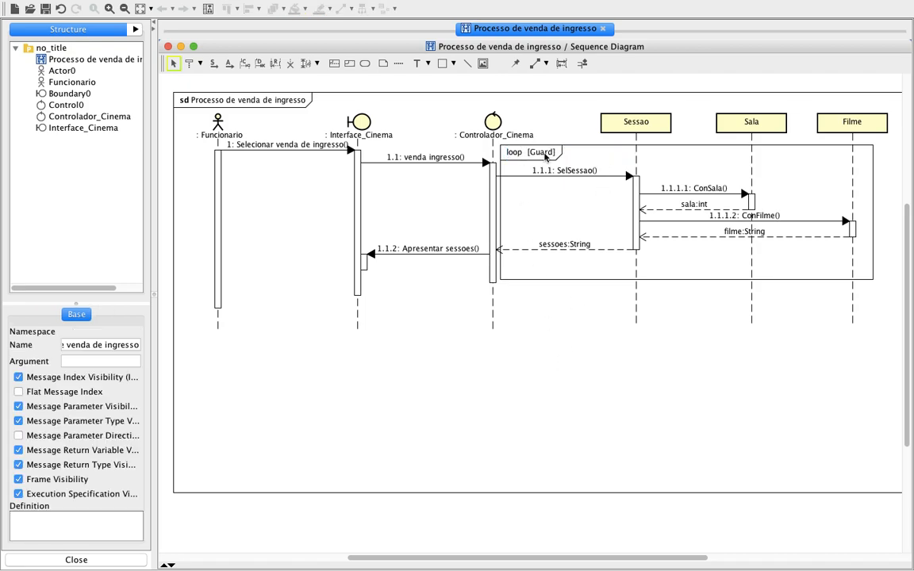
Try to add a second operand to the loop fragment.
double_click(546, 156)
left_click(582, 158)
left_click(501, 147)
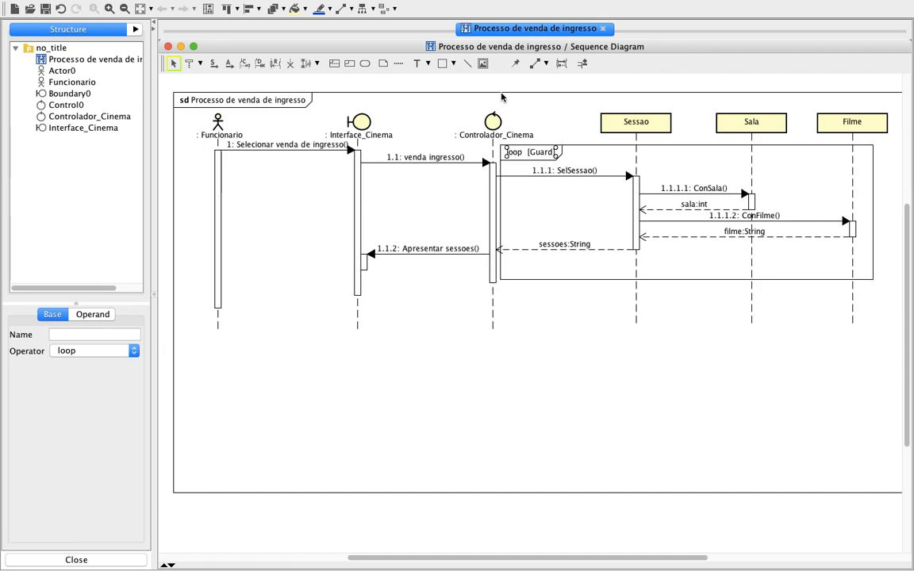
right_click(542, 155)
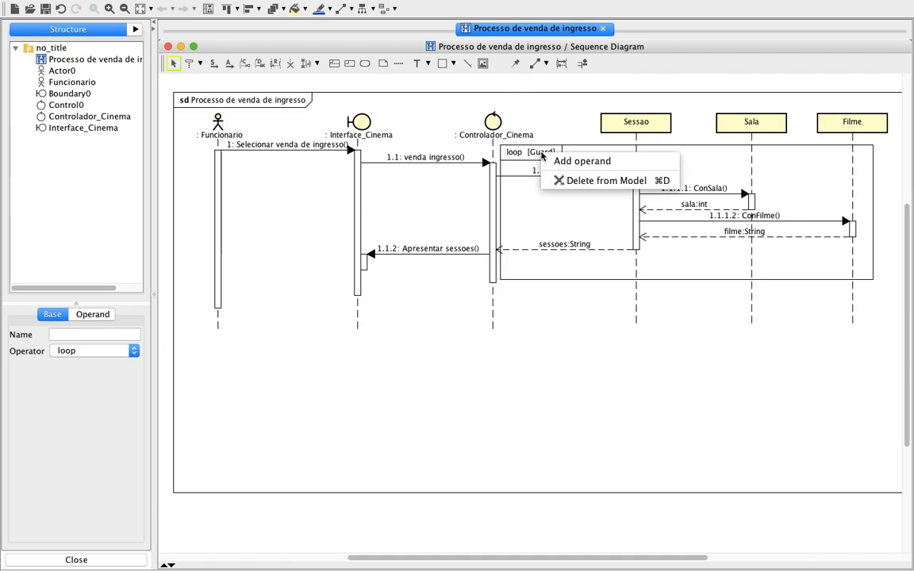
left_click(560, 161)
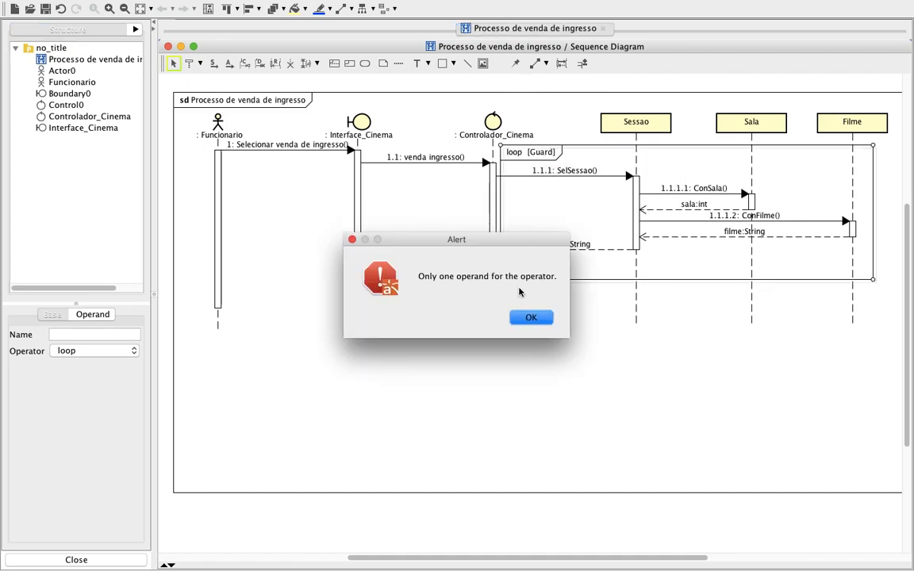
left_click(530, 318)
Name the loop fragment "[para cada sessao]".
double_click(543, 155)
type("[]")
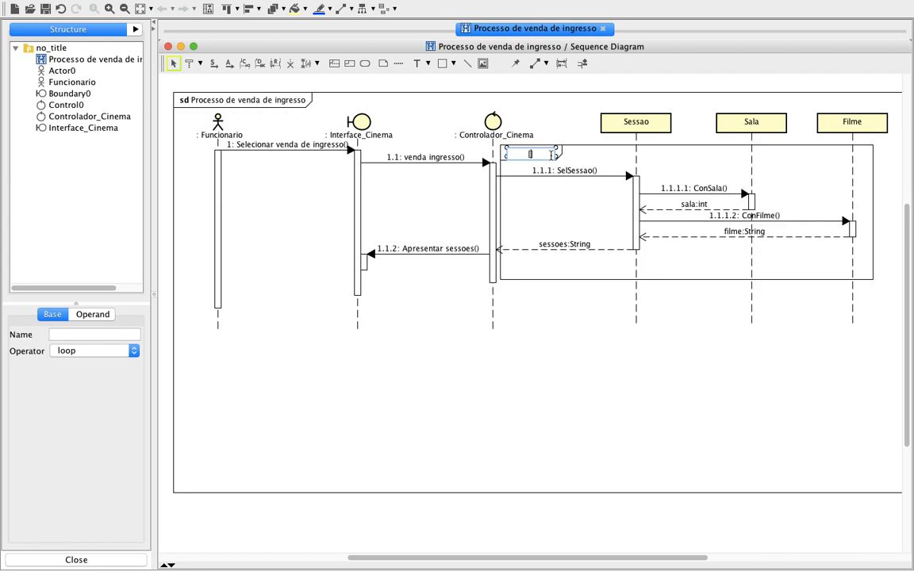
type("para")
type("da sessao]")
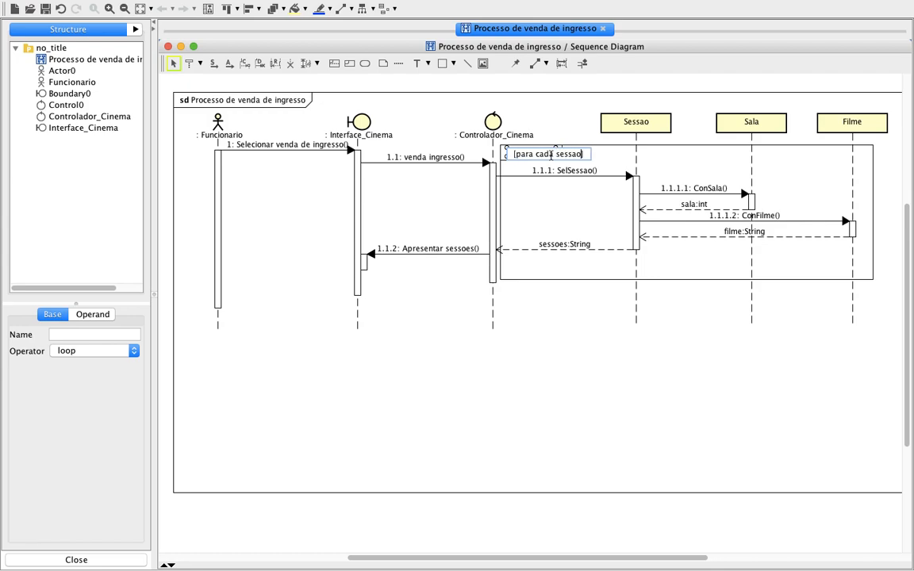
key("Return")
left_click(497, 434)
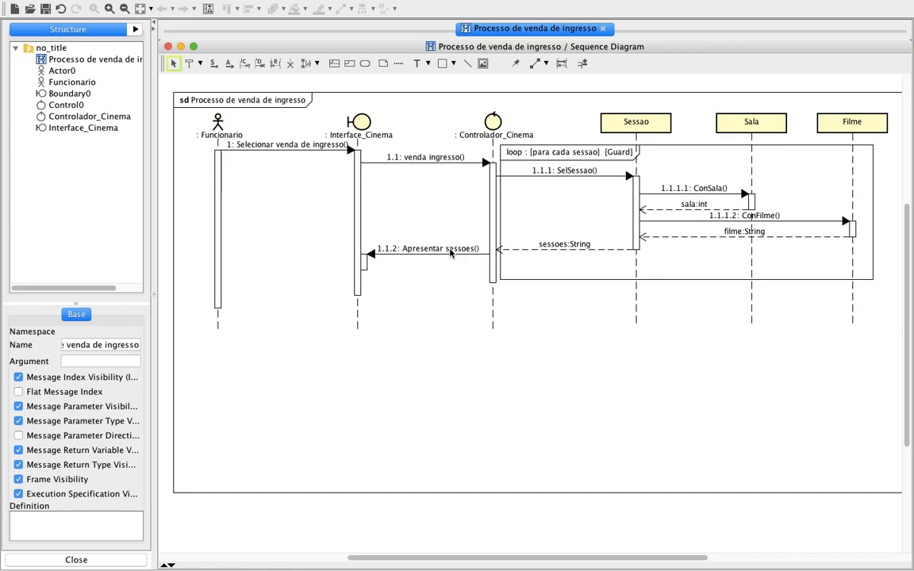
Draw a synchronous message "Informar a sessao desejada" from Funcionario to Interface_Cinema, starting below Funcionario's existing execution bar.
mouse_move(357, 283)
left_click(214, 63)
key("Escape")
left_click(213, 63)
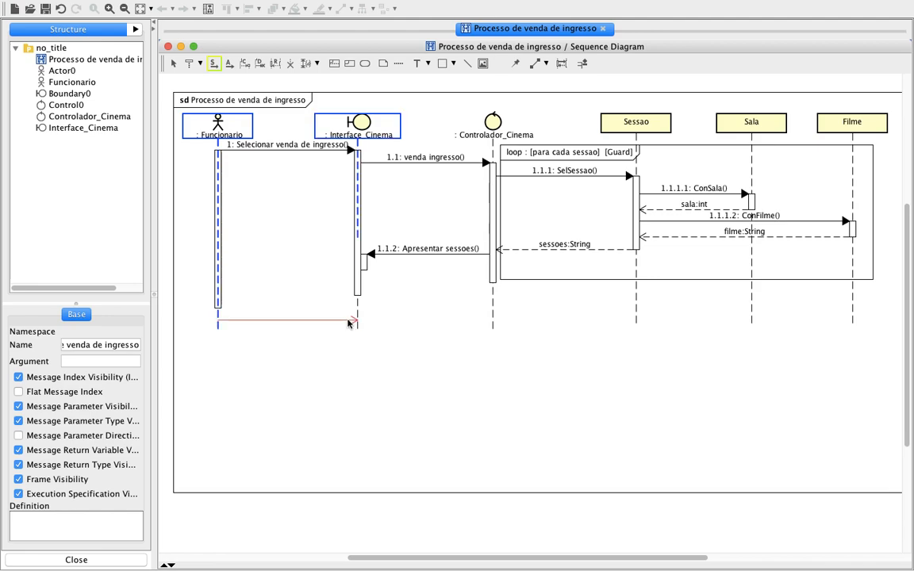
left_click_drag(218, 320, 354, 319)
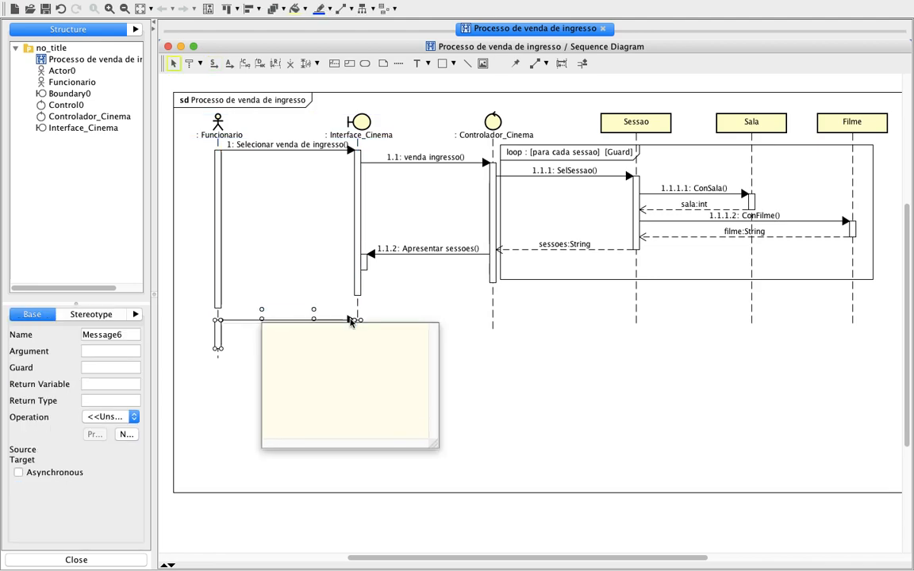
left_click(519, 395)
double_click(308, 315)
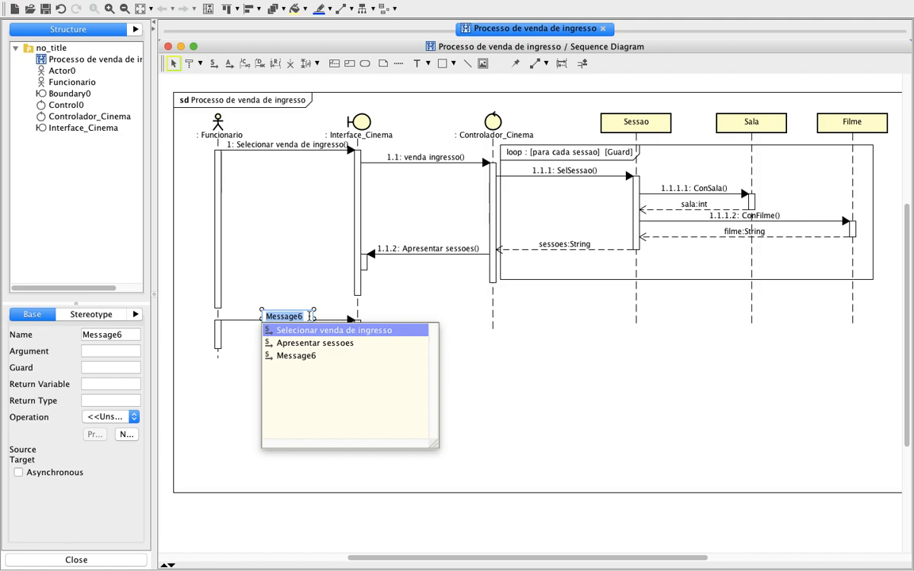
type("Informar")
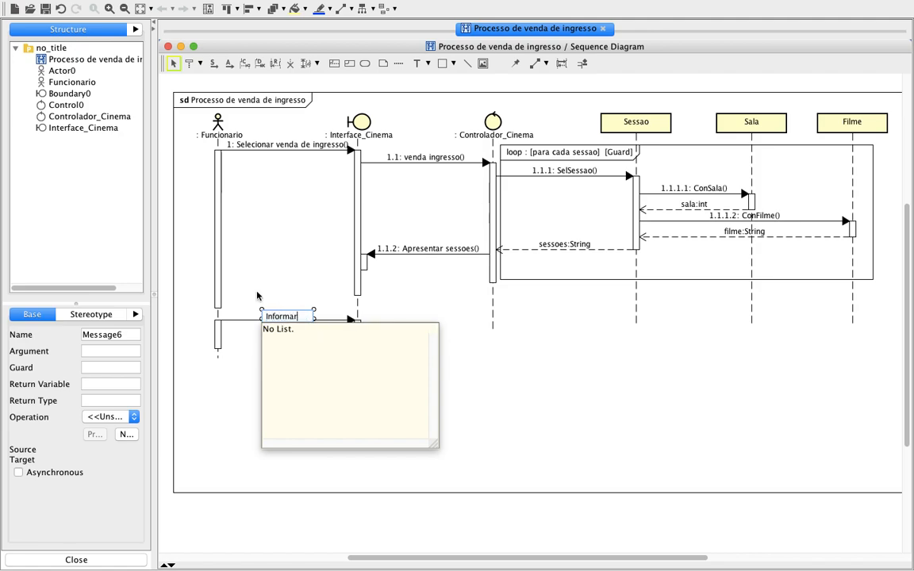
type(" a sessao desejada")
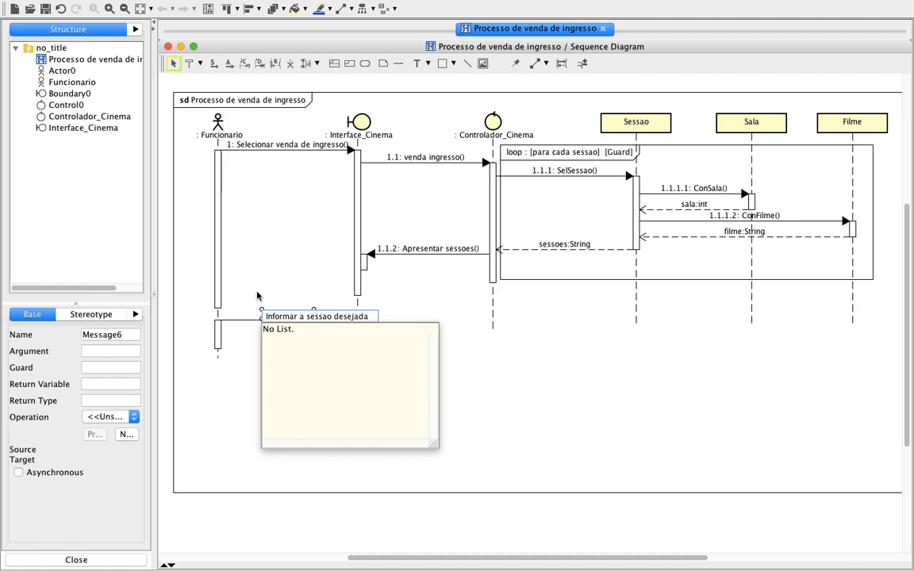
key("Return")
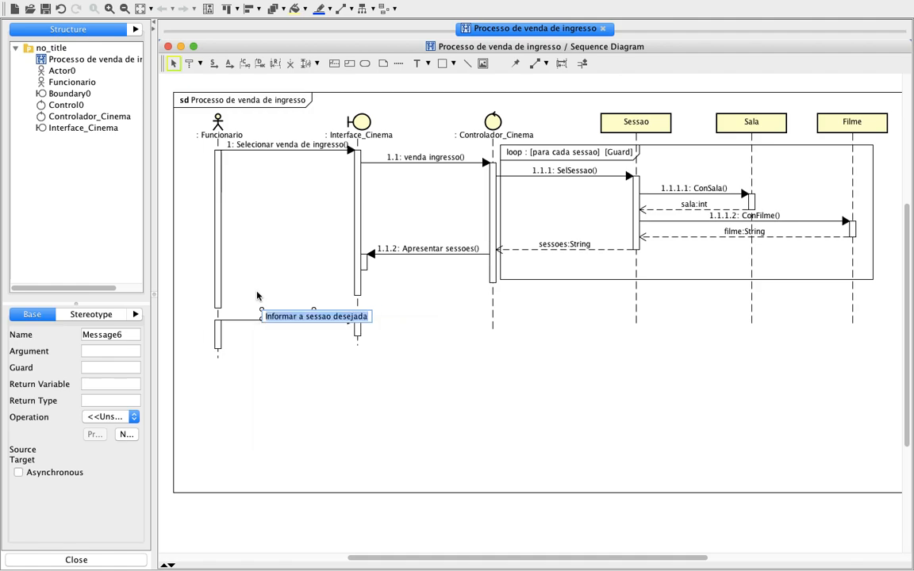
left_click(487, 374)
left_click(487, 374)
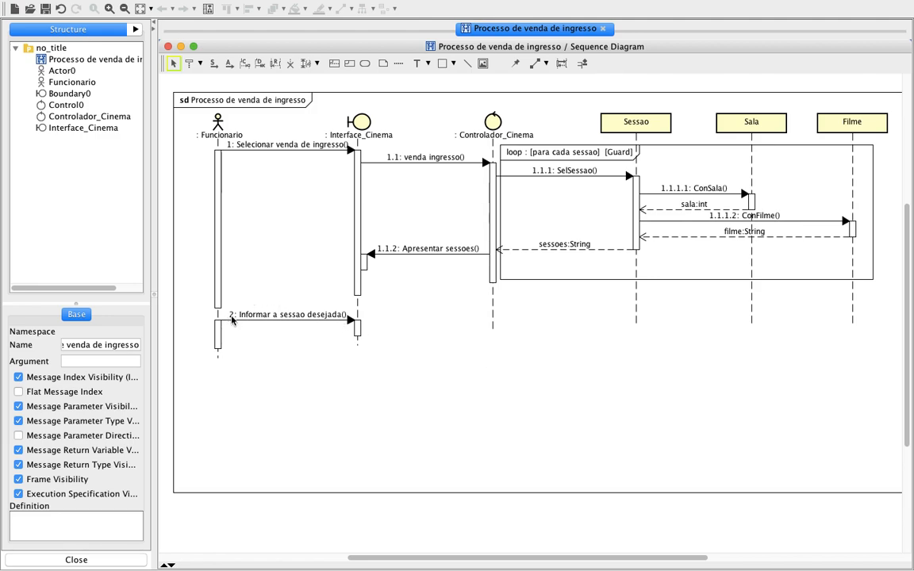
Draw a synchronous message "Sessao" from Interface_Cinema's lower execution bar to Controlador_Cinema.
left_click(212, 63)
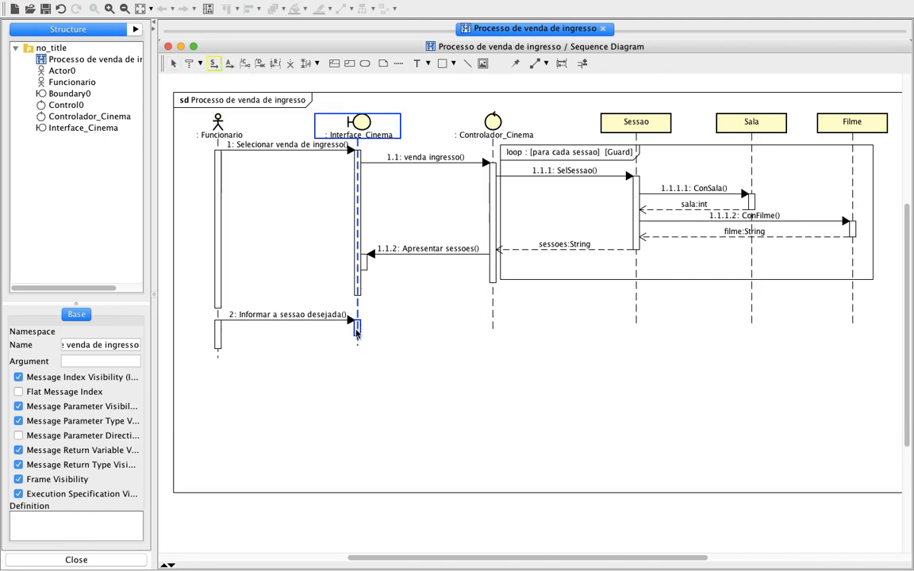
left_click_drag(356, 333, 492, 327)
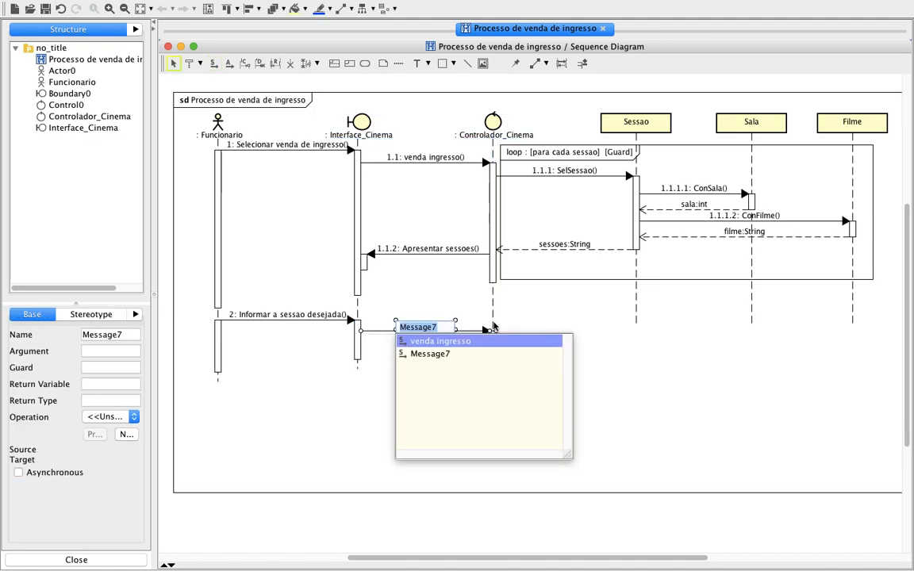
type("Sessa")
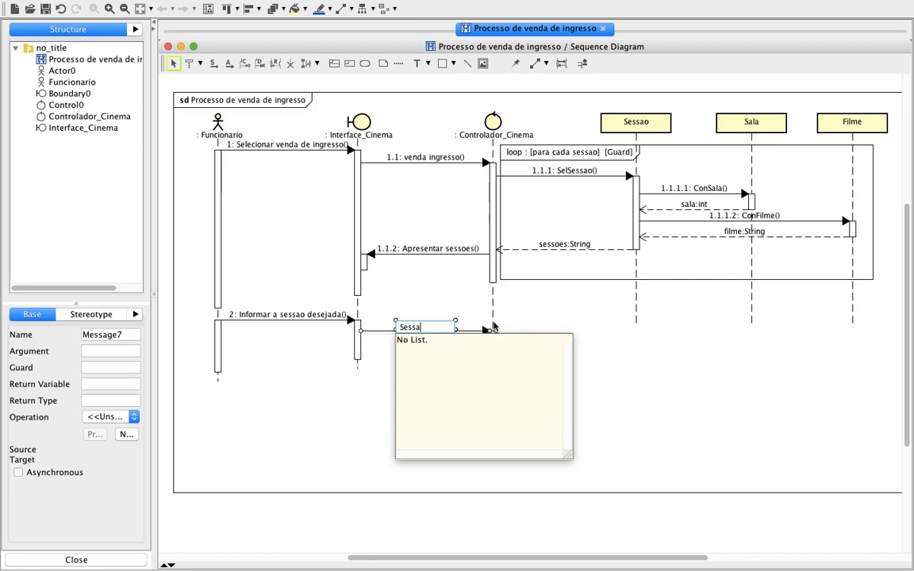
type("o")
key("Return")
left_click(470, 397)
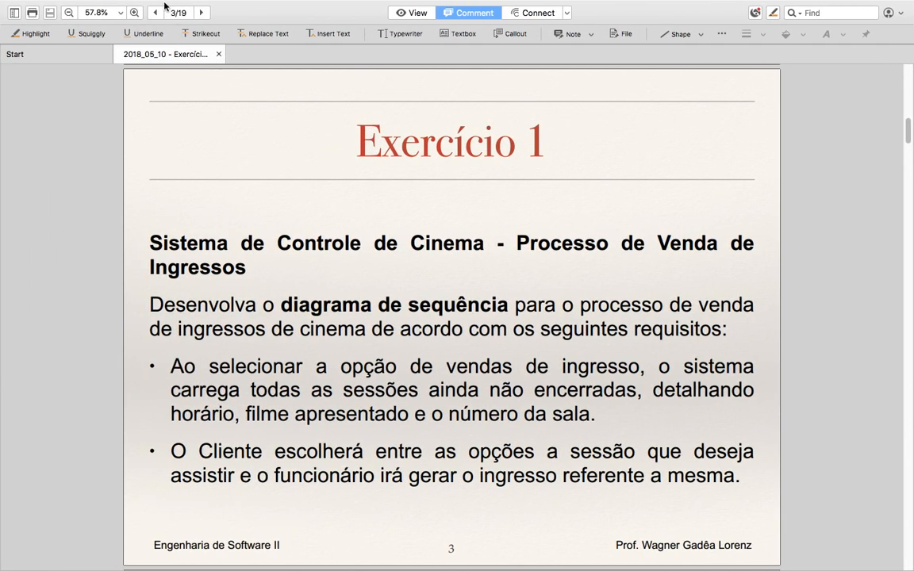
Review the use case and class diagram slides of Exercício 1 in the PDF and return to the sequence diagram.
left_click(202, 13)
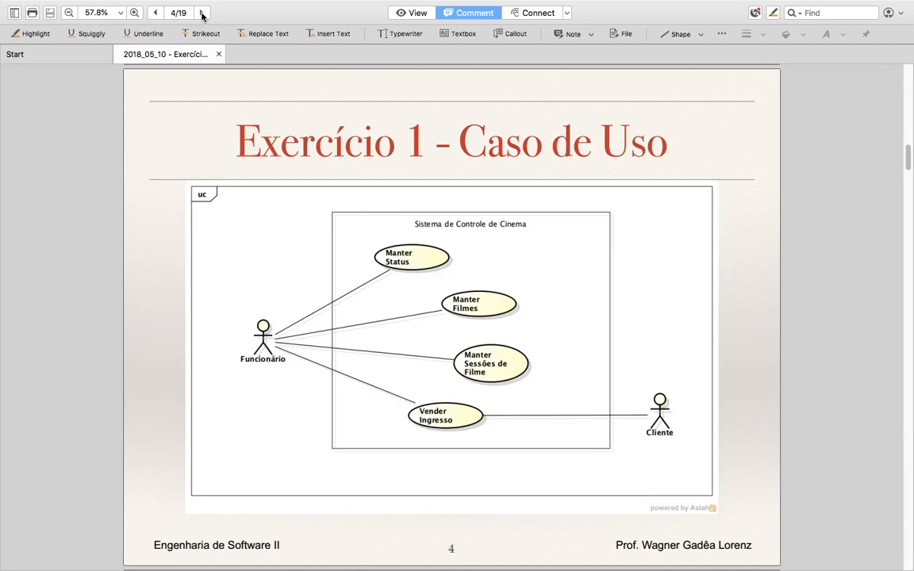
left_click(202, 13)
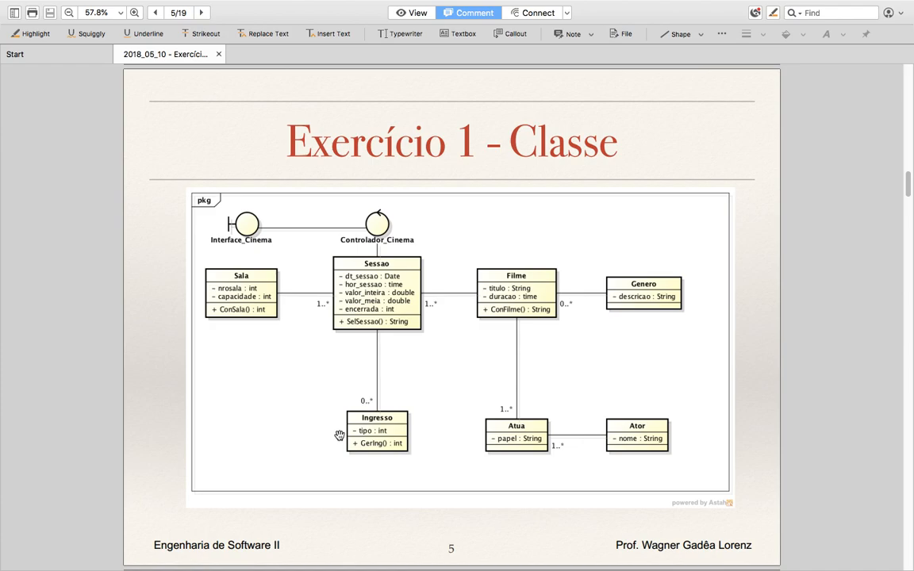
key("ctrl+Right")
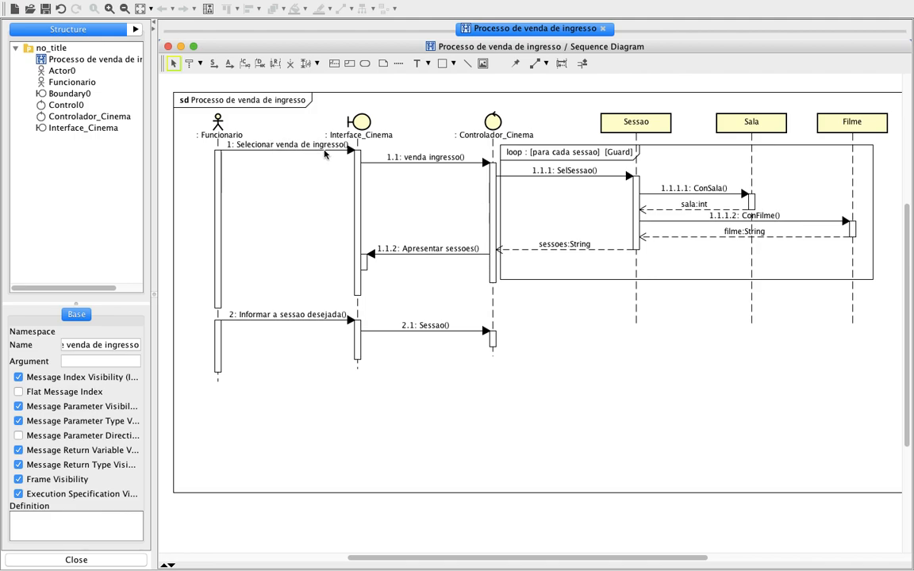
Delete the "Sessao" message between Interface_Cinema and Controlador_Cinema from the model.
left_click(443, 330)
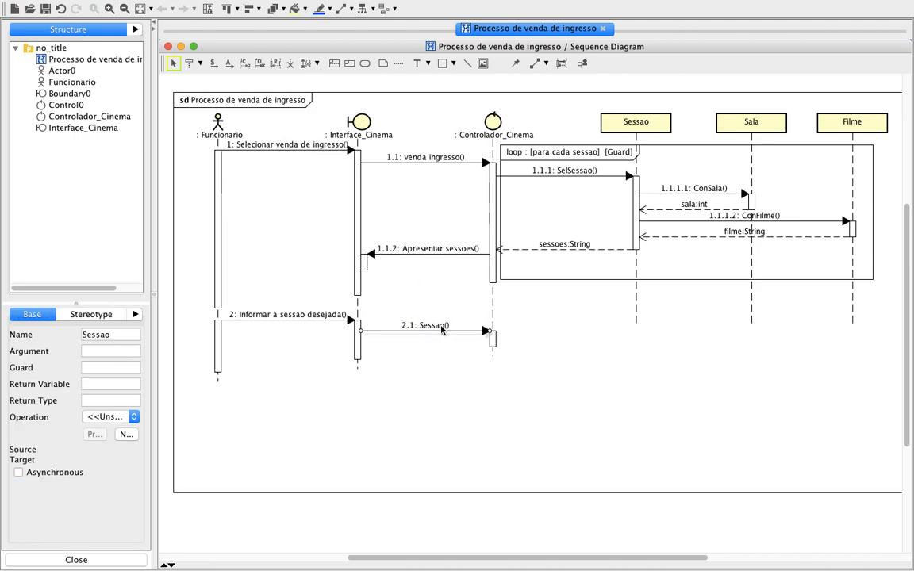
right_click(447, 327)
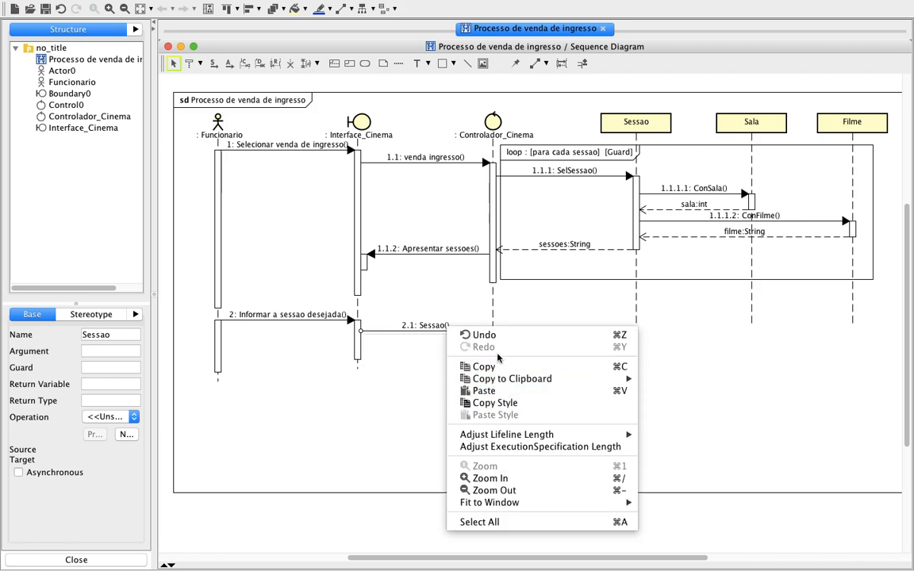
left_click(420, 363)
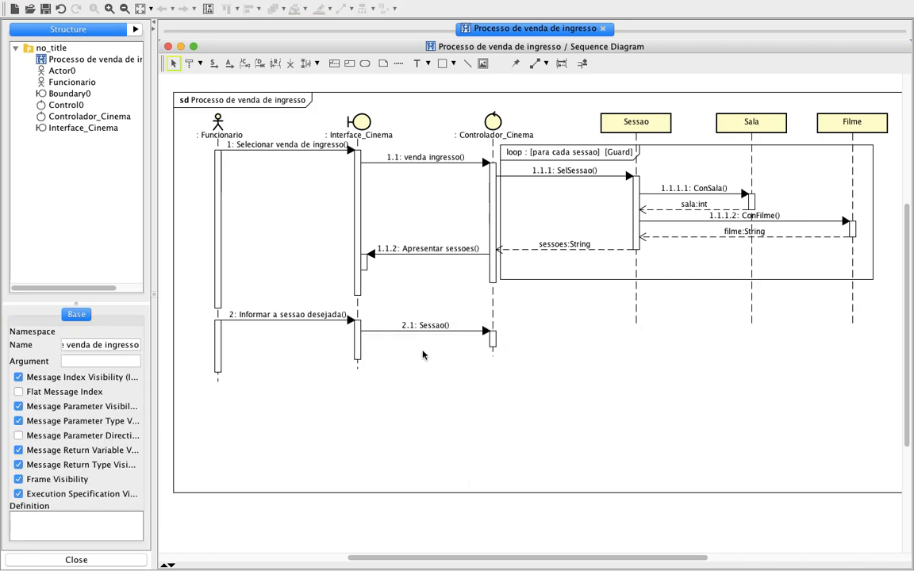
left_click(470, 334)
double_click(471, 334)
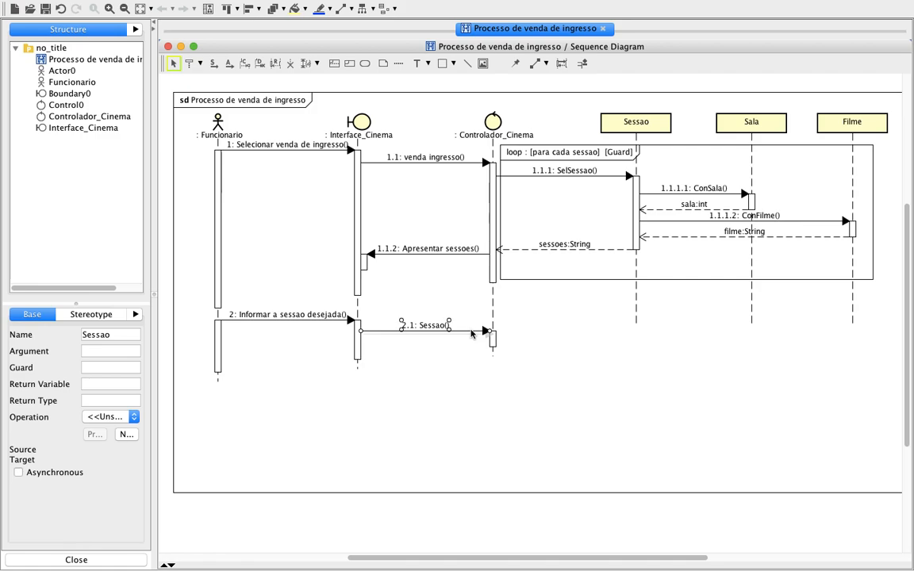
left_click(442, 293)
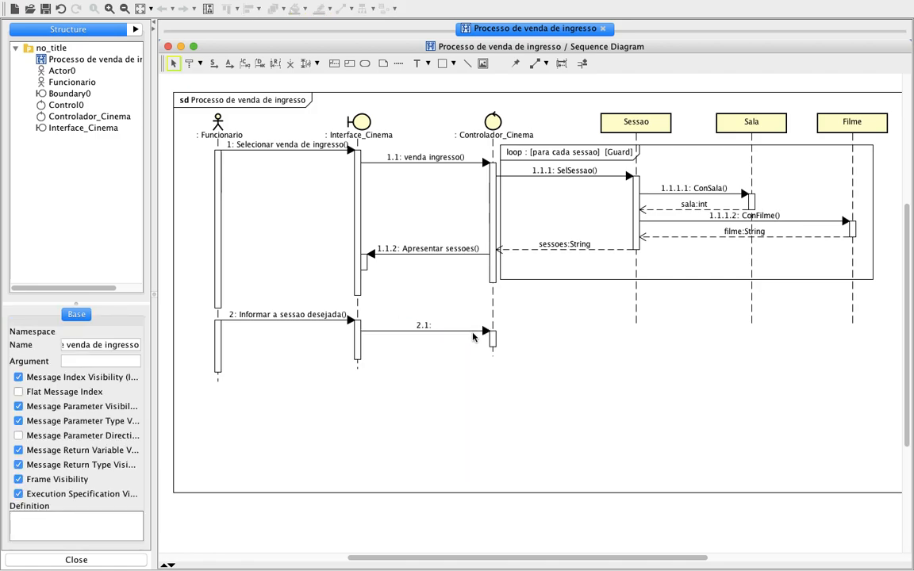
left_click(472, 333)
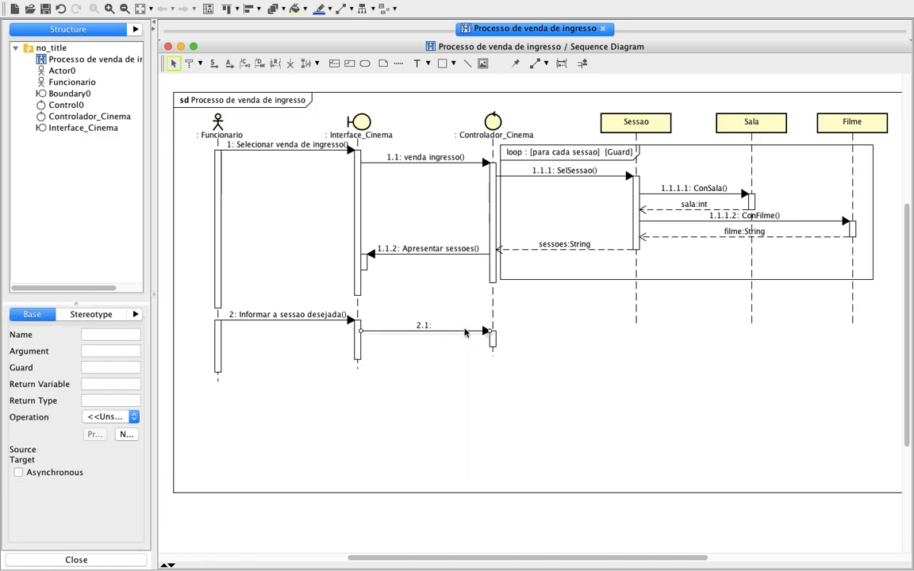
right_click(466, 332)
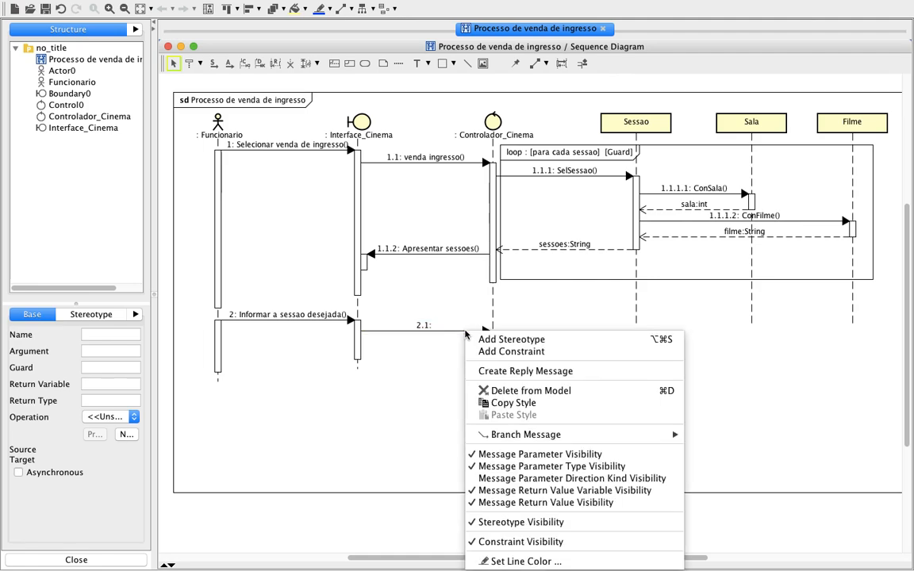
left_click(508, 390)
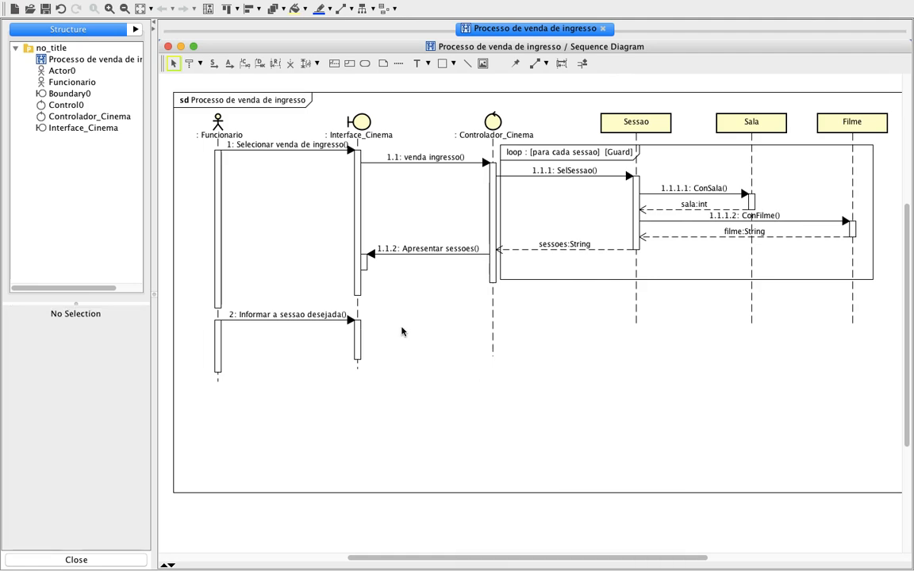
Delete the "Informar a sessao desejada" message between Funcionario and Interface_Cinema from the model.
left_click(338, 322)
right_click(339, 321)
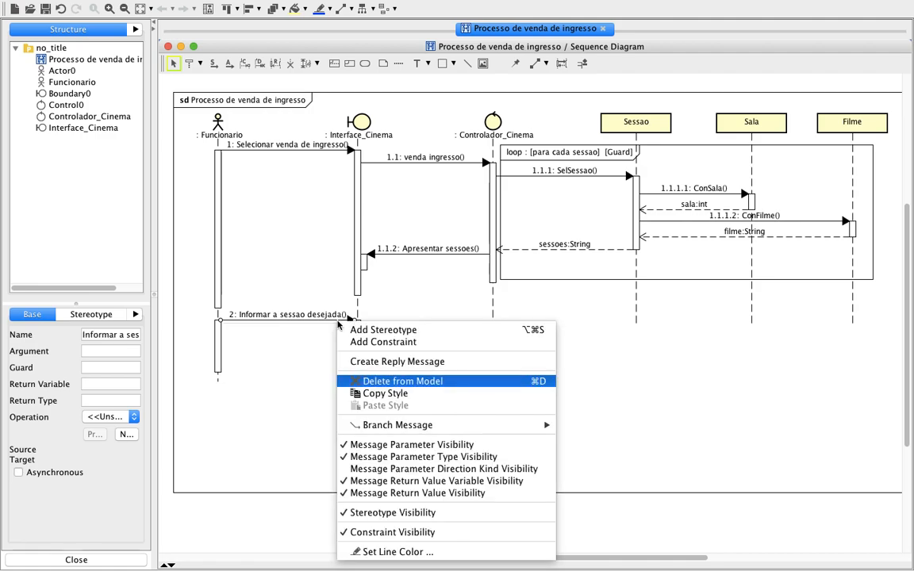
left_click(388, 385)
left_click(422, 347)
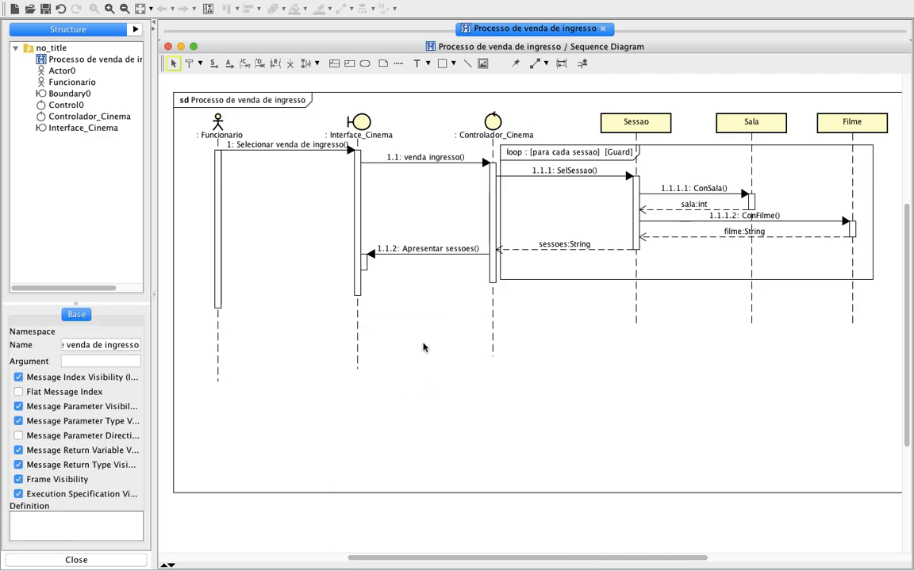
Draw a synchronous message "Informa sessao desejada" from the lower end of Funcionario's existing execution bar to Interface_Cinema.
left_click(213, 68)
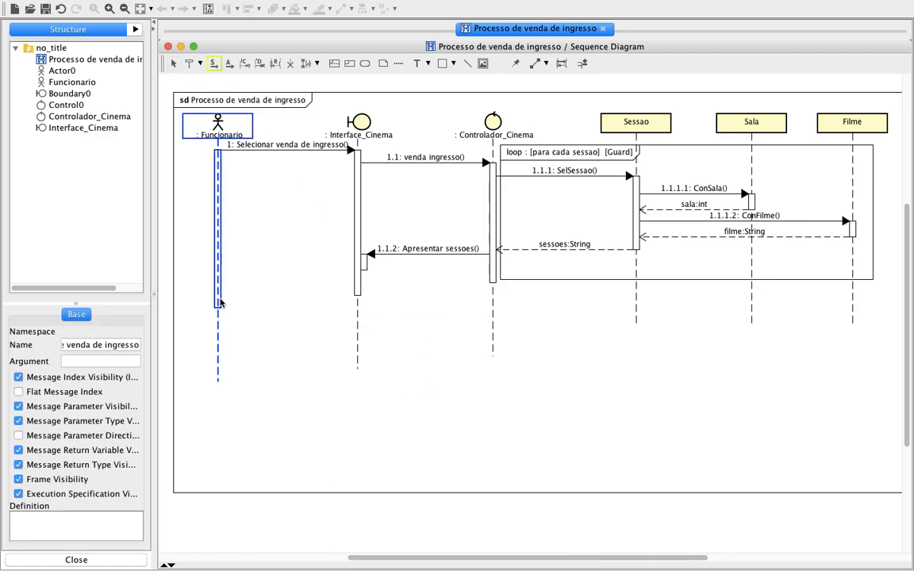
left_click_drag(220, 302, 357, 299)
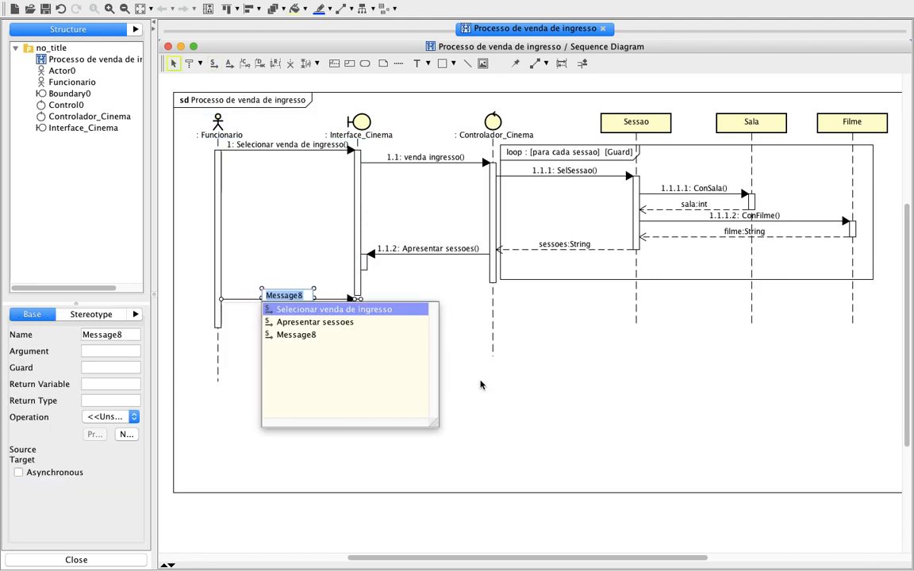
type("Informa Sessa")
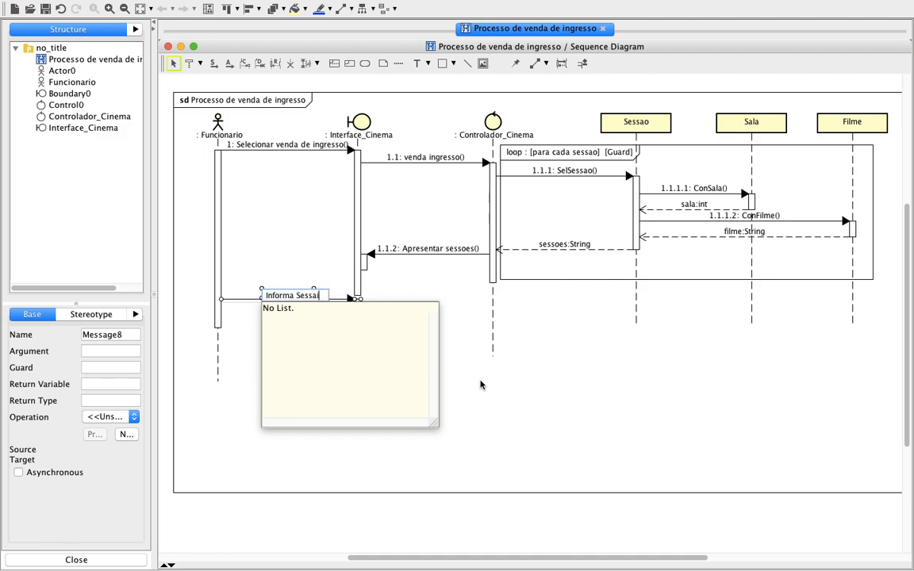
type("ao desejada")
key("Return")
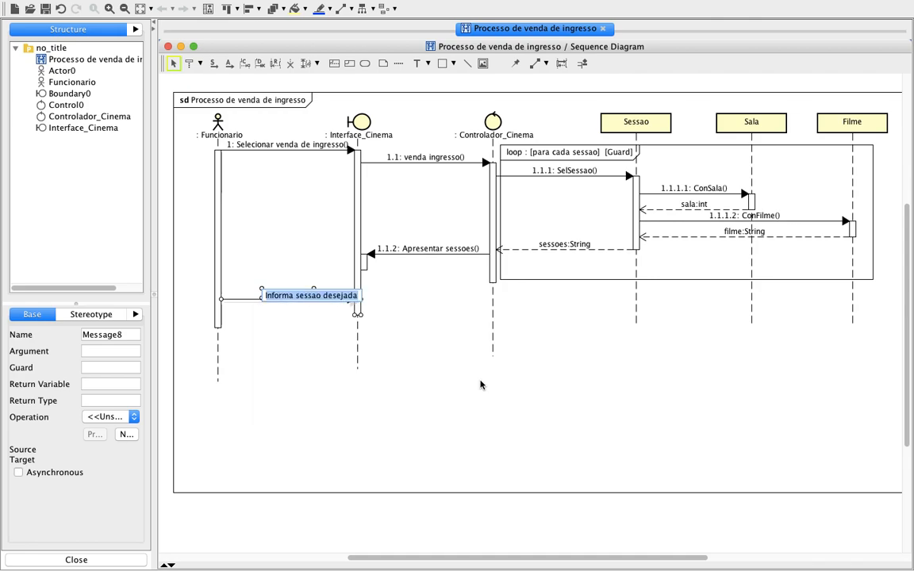
left_click(480, 385)
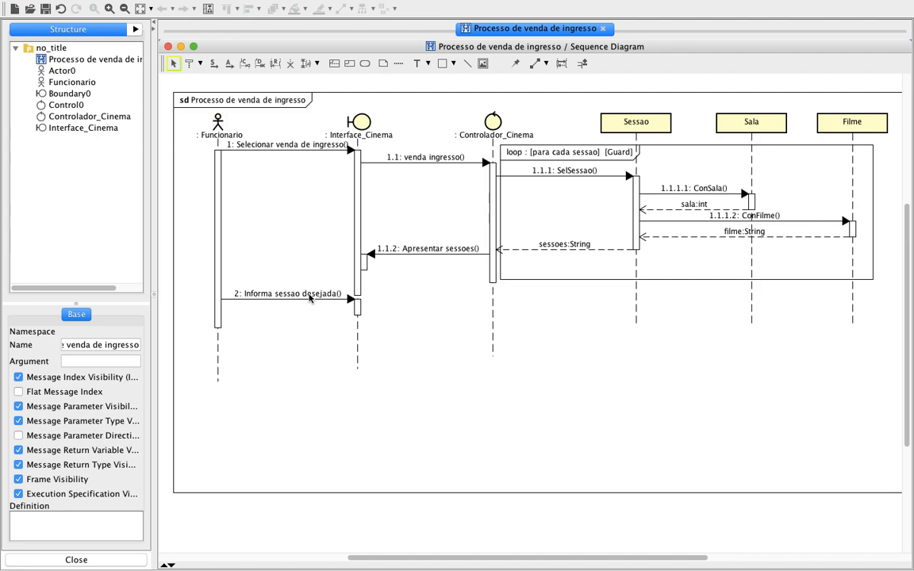
Draw a synchronous message "Sessao" from Interface_Cinema's lower execution bar to Controlador_Cinema, below "Informa sessao desejada".
left_click(212, 62)
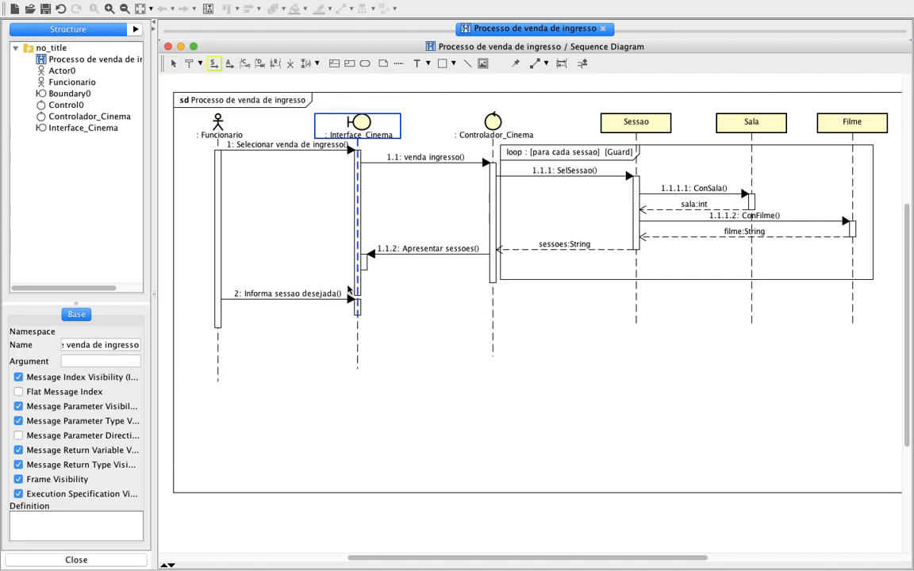
left_click_drag(357, 308, 493, 307)
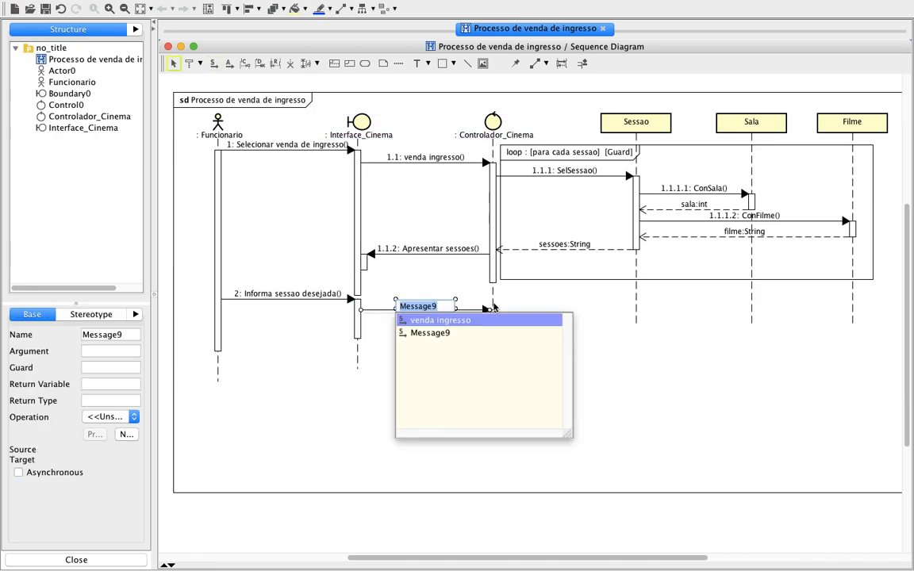
type("Sessa")
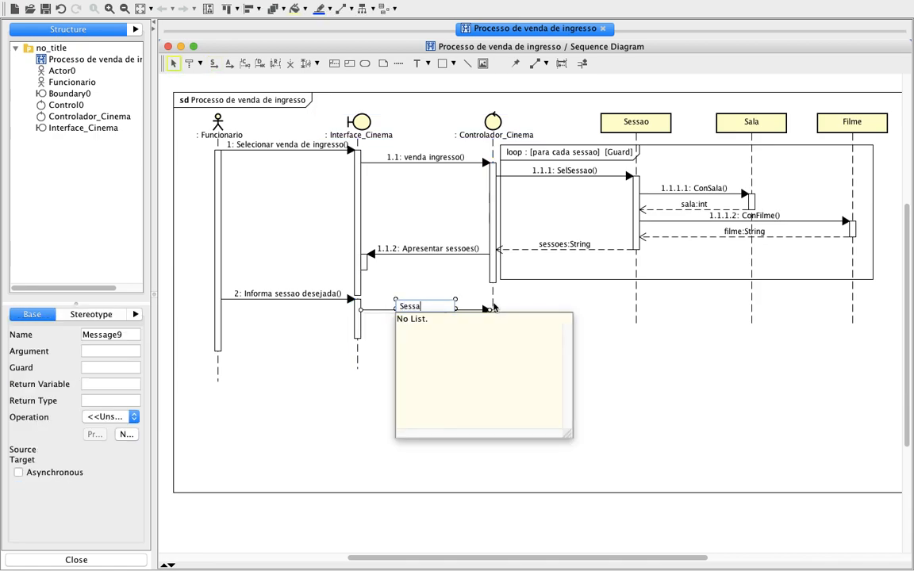
type("o")
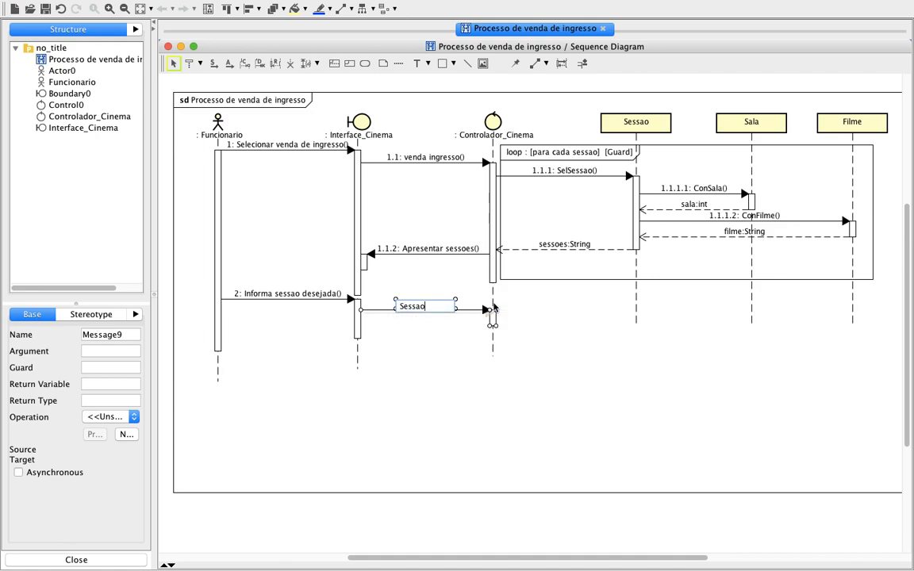
left_click(585, 362)
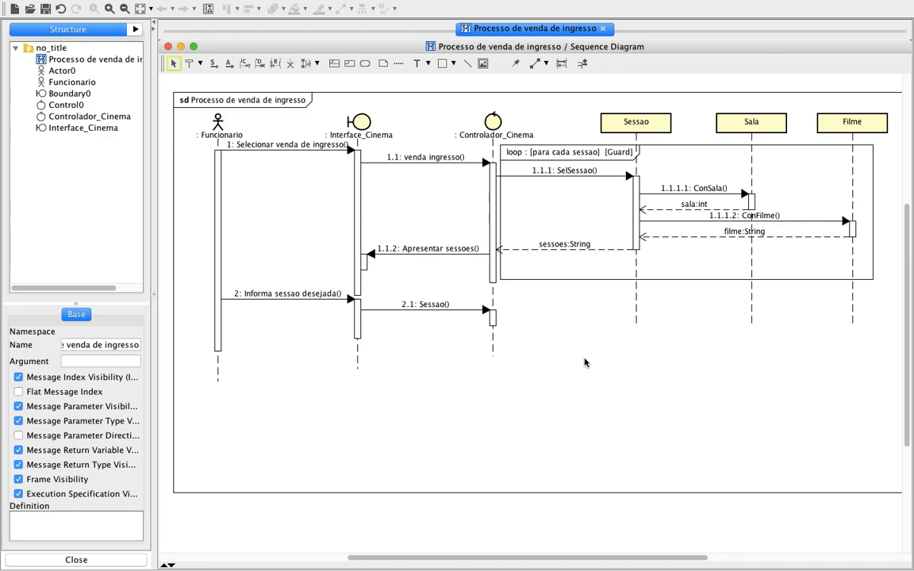
Review the Exercício 1 requirements, use case and class slides in the PDF, examine the Ingresso class, and return to the sequence diagram.
key("ctrl+Left")
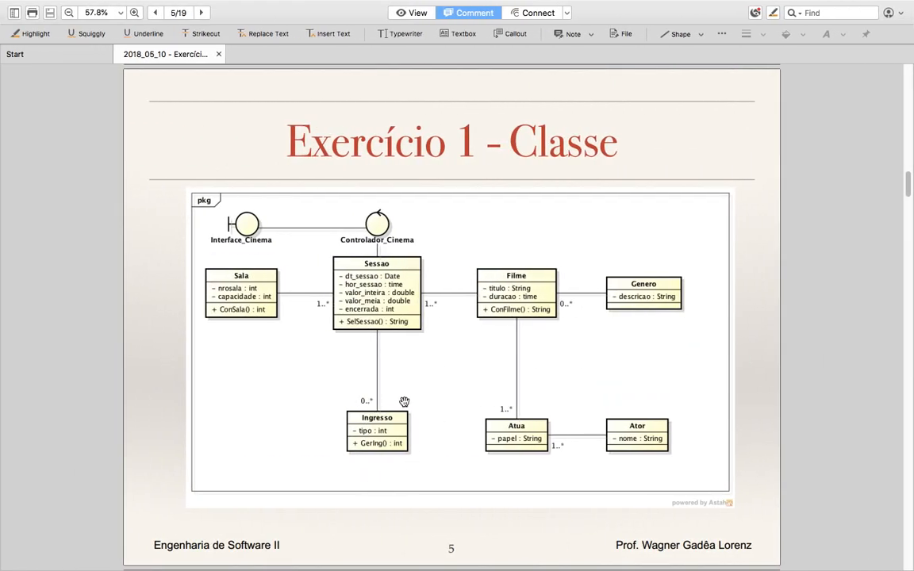
left_click(156, 13)
left_click(155, 13)
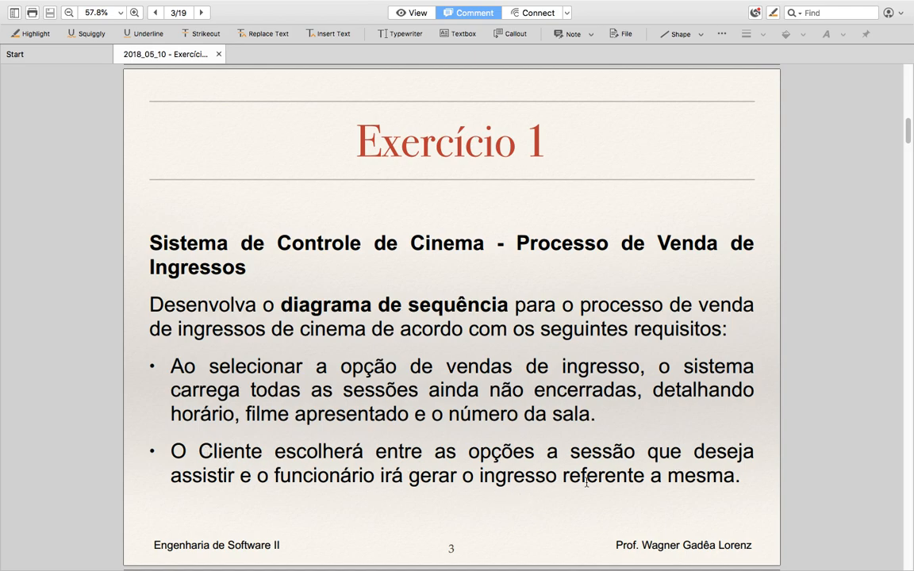
left_click(204, 15)
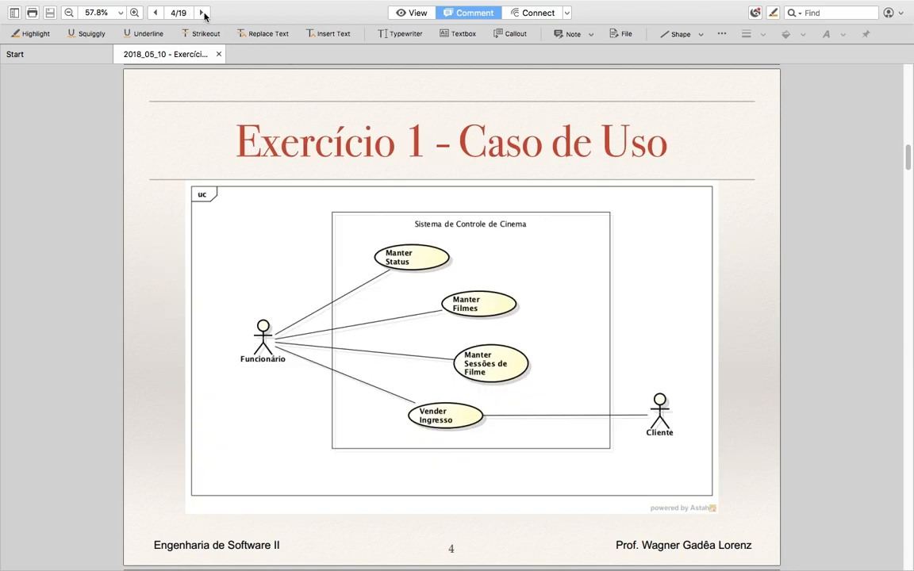
left_click(203, 16)
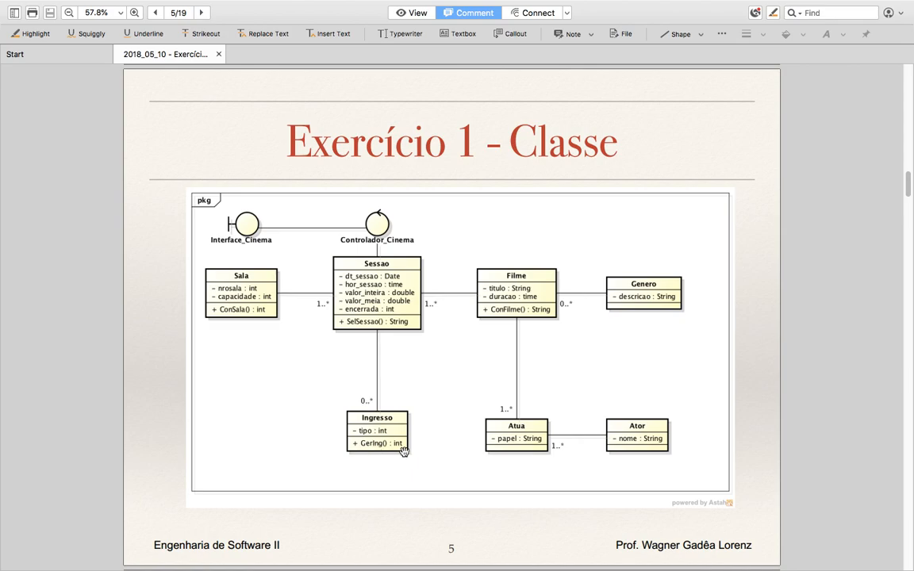
key("ctrl+Right")
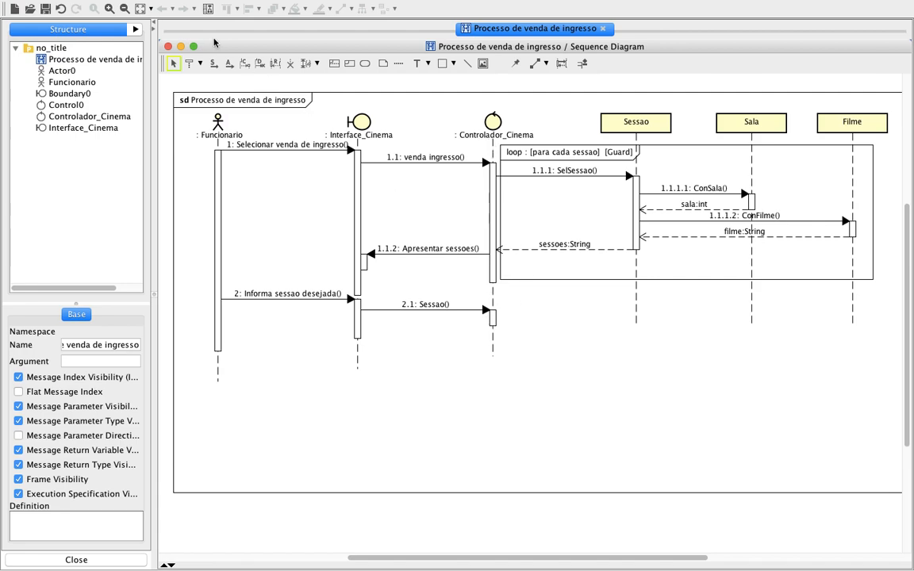
key("ctrl+Left")
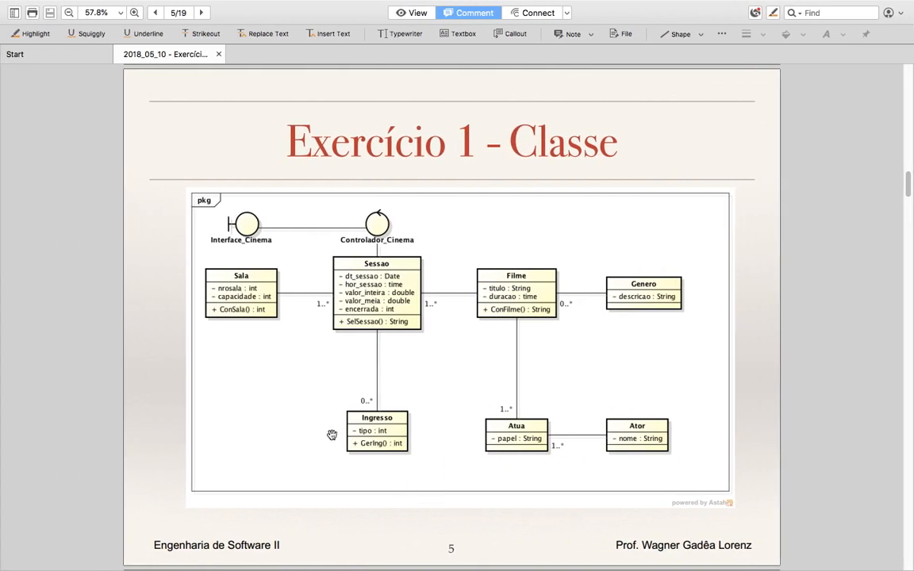
key("ctrl+Right")
Add a lifeline named "Ingresso" beside Filme and shift it slightly farther away from Filme.
left_click(190, 64)
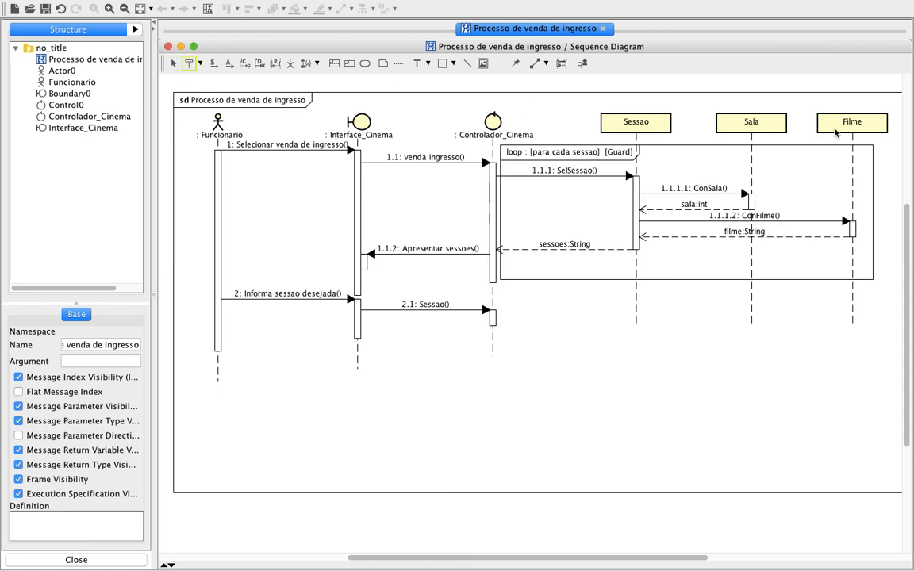
left_click(900, 123)
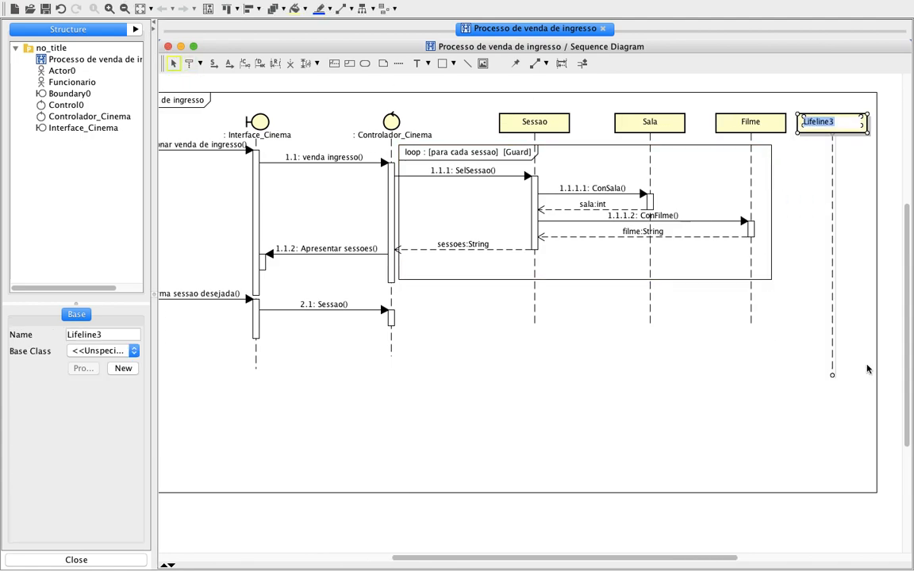
type("Ingresso")
key("Return")
left_click(557, 417)
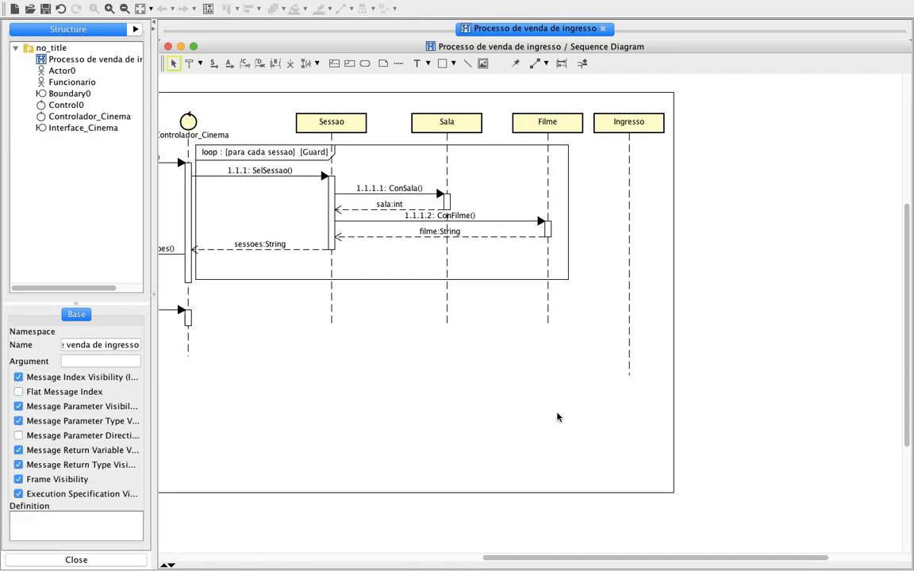
left_click_drag(622, 128, 622, 300)
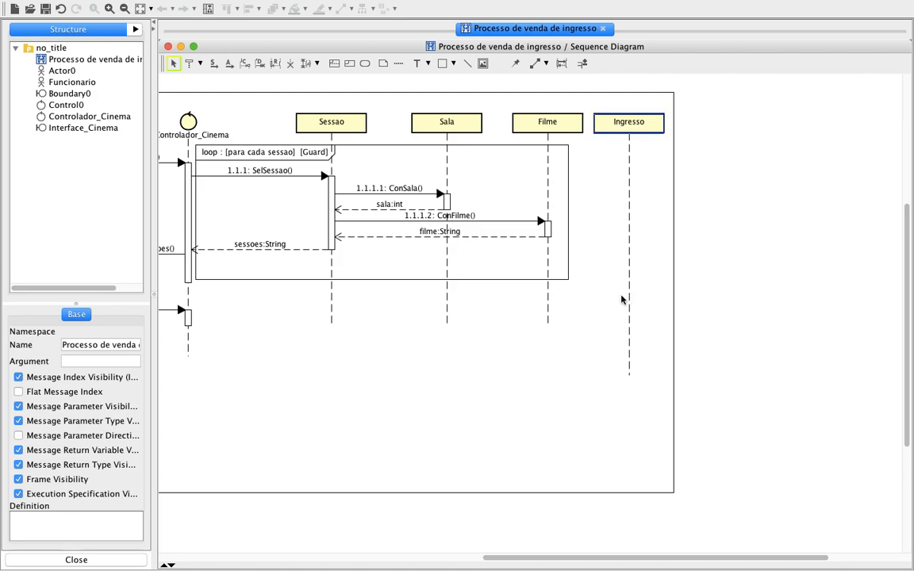
left_click_drag(625, 123, 634, 123)
left_click(576, 431)
Draw a synchronous message "GerIng" from Controlador_Cinema's lower execution bar to the Ingresso lifeline.
scroll(540, 427, "left", 3)
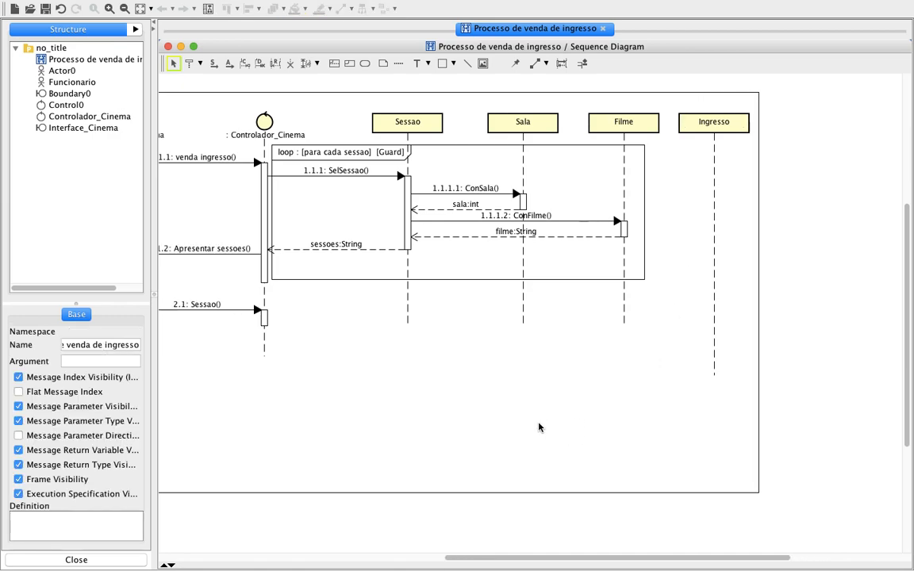
scroll(539, 426, "left", 5)
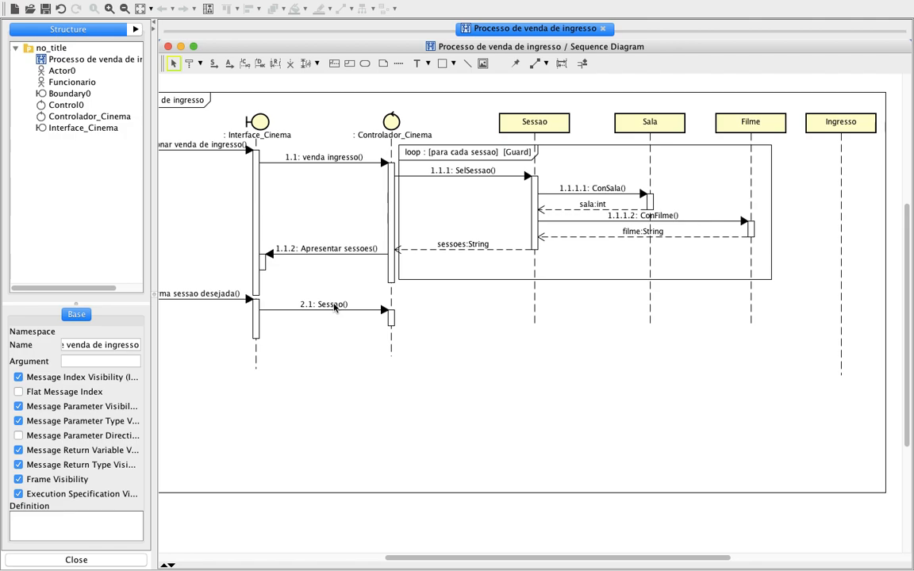
left_click(213, 66)
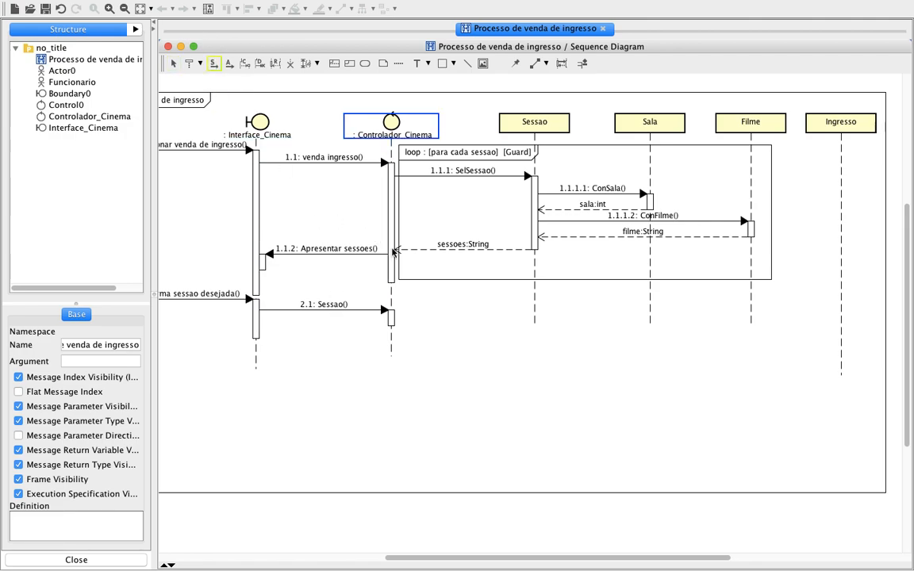
left_click_drag(392, 319, 837, 312)
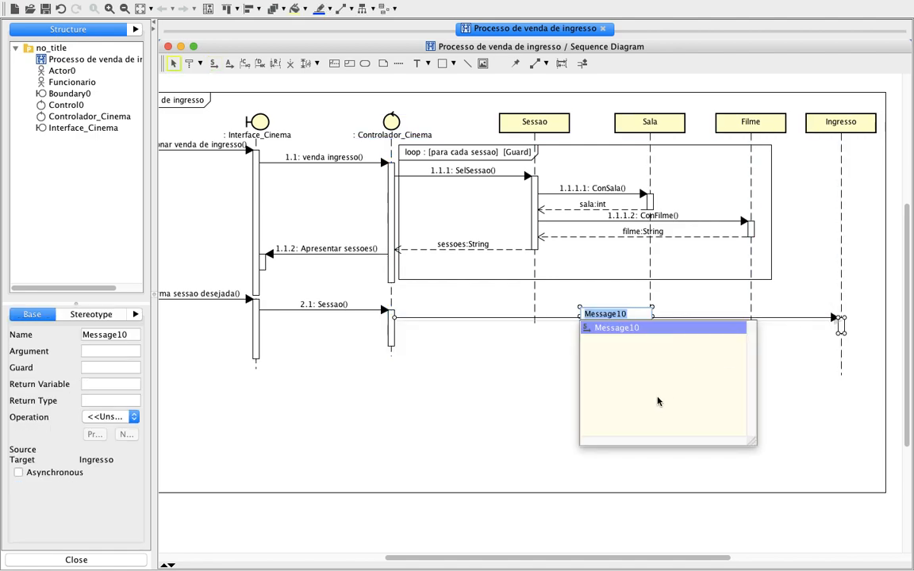
key("BackSpace")
type("G")
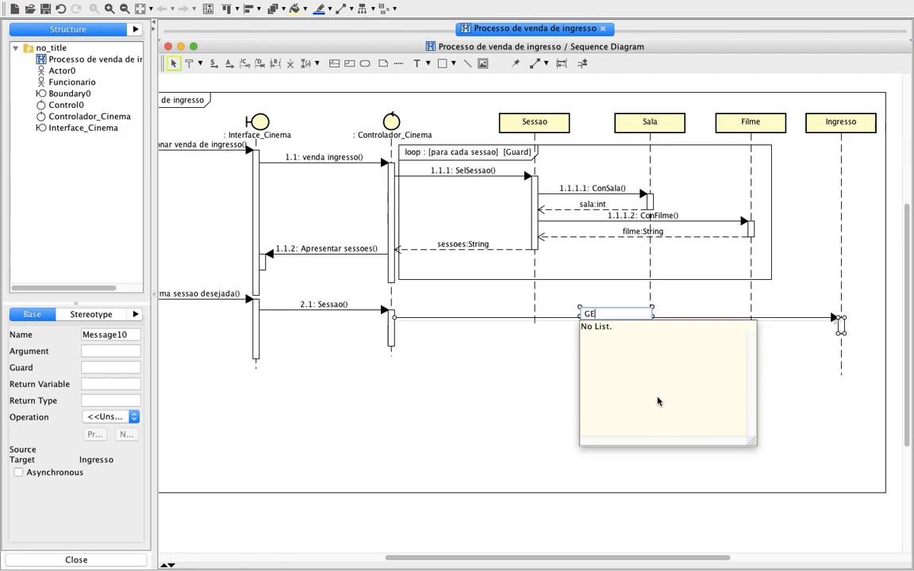
type("erIng")
key("Return")
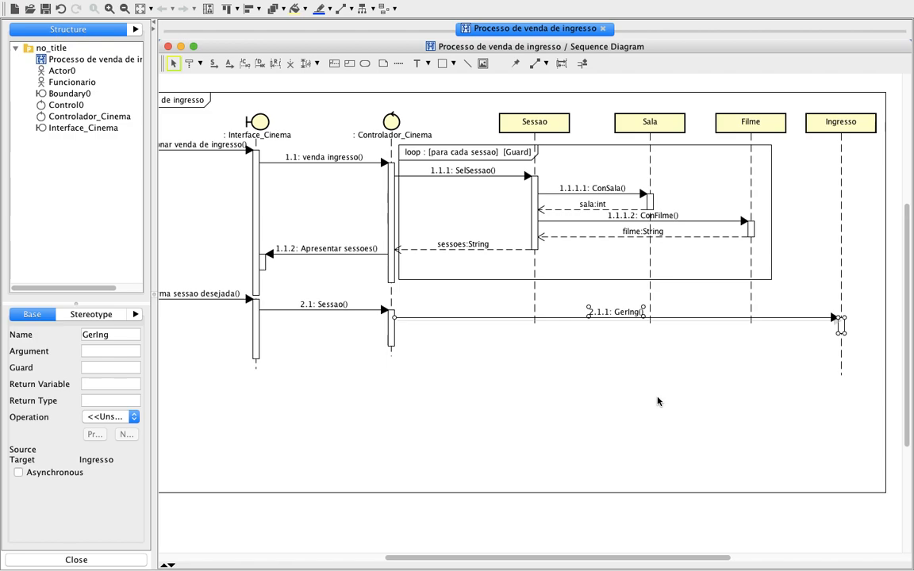
left_click(657, 400)
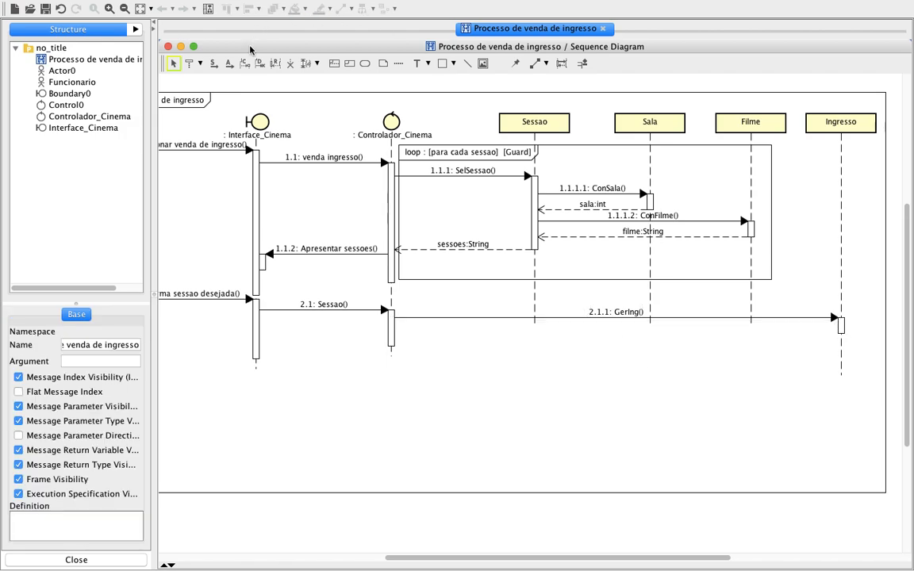
Add a reply message to GerIng from Ingresso back to Controlador_Cinema and name it "verdadeiro:int".
left_click(275, 63)
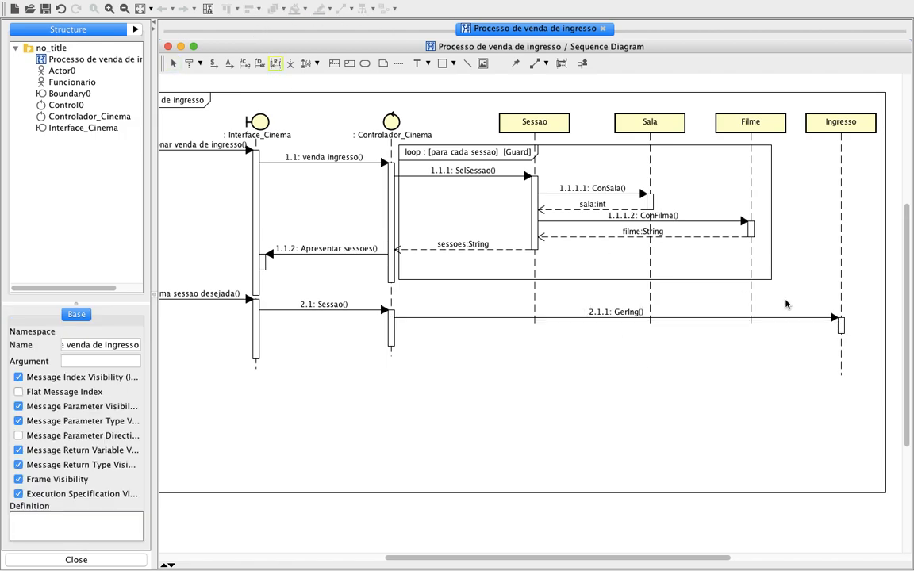
left_click(842, 332)
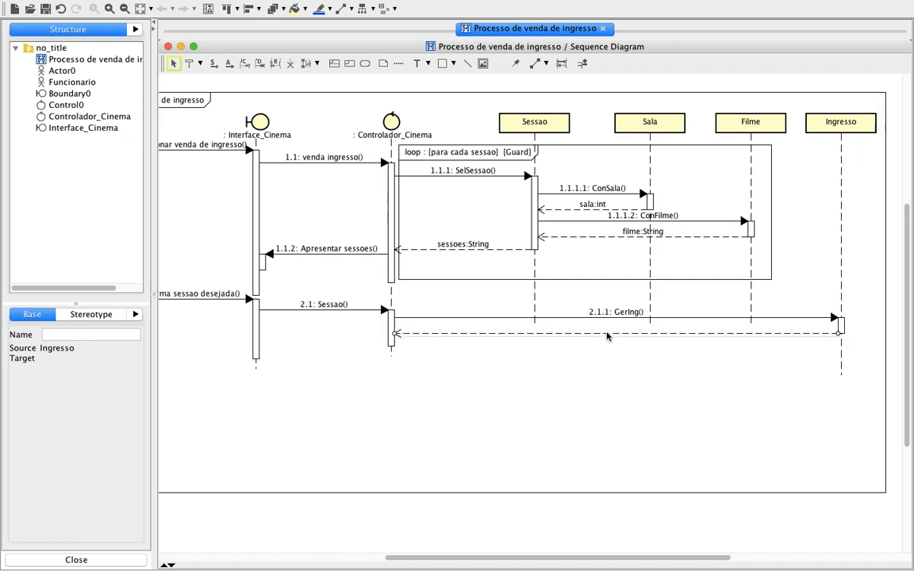
left_click(69, 336)
type("verdad")
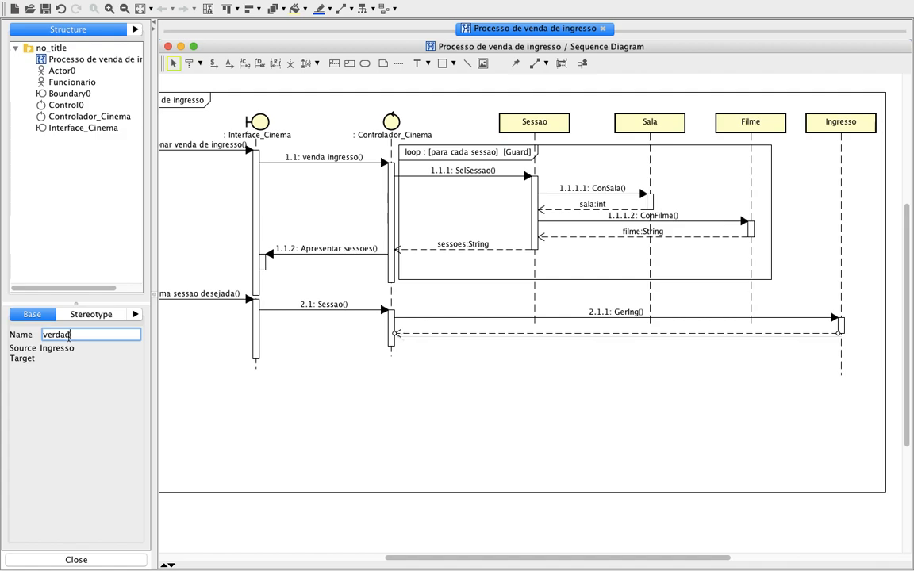
type("eiro:int")
key("Return")
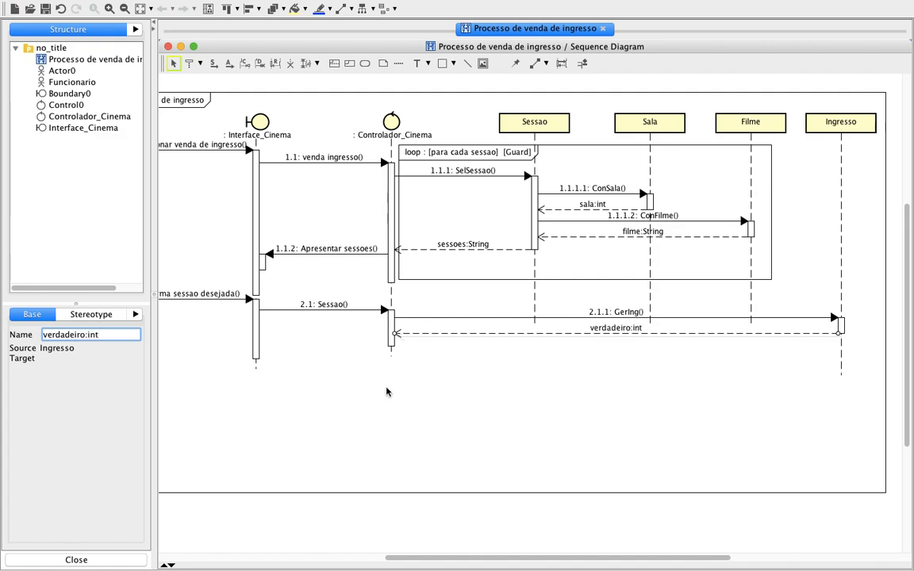
left_click(473, 387)
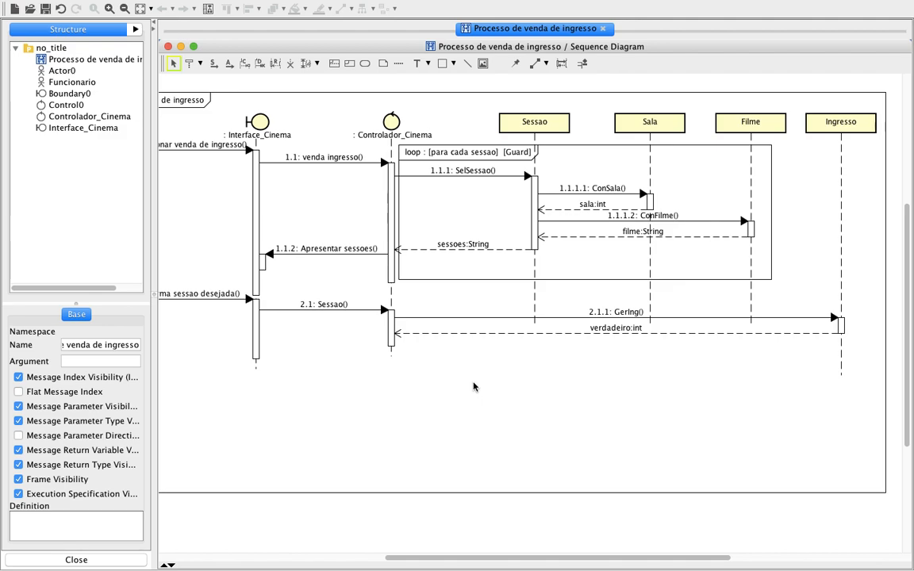
Consult the Ingresso class in the PDF's class diagram and draw a synchronous message "Emitir Ingresso" from Controlador_Cinema to Interface_Cinema.
key("ctrl+Left")
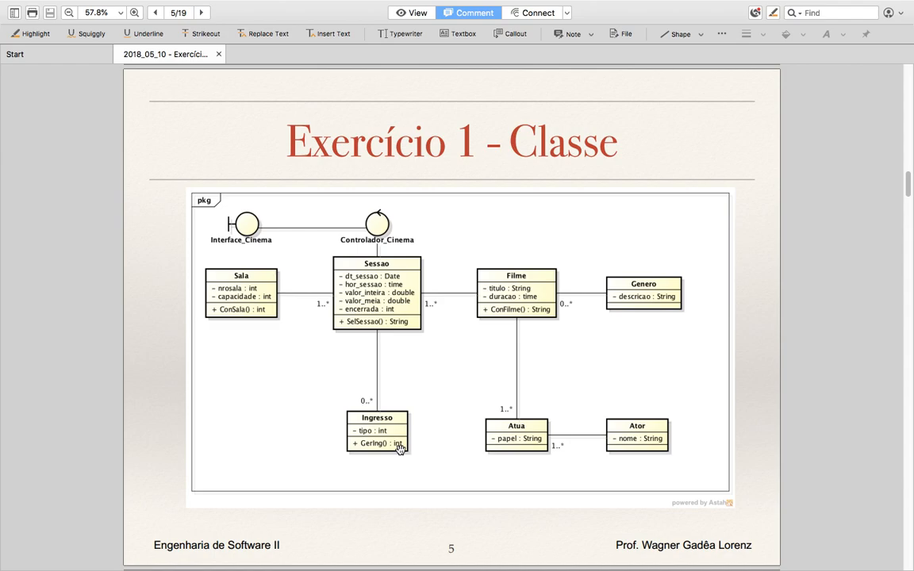
key("ctrl+Right")
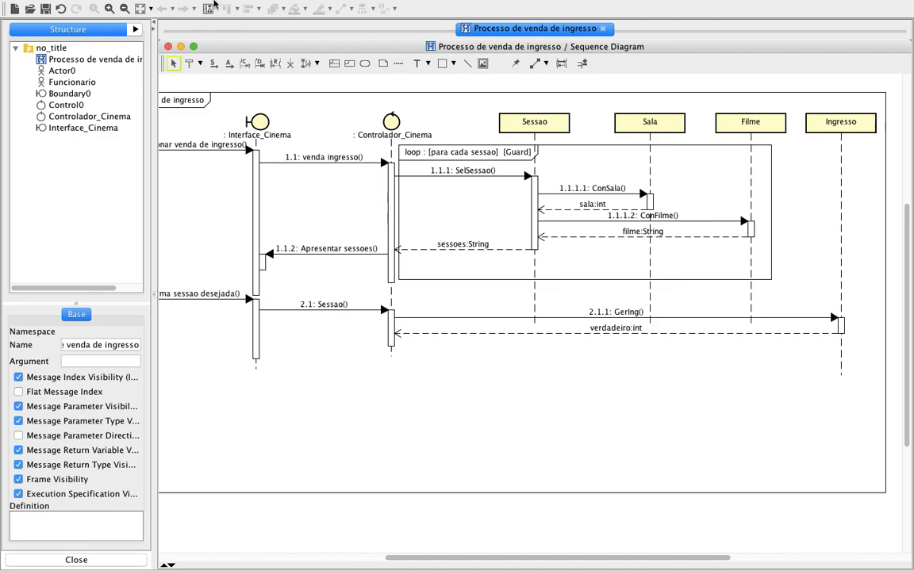
left_click(215, 65)
left_click_drag(390, 339, 261, 342)
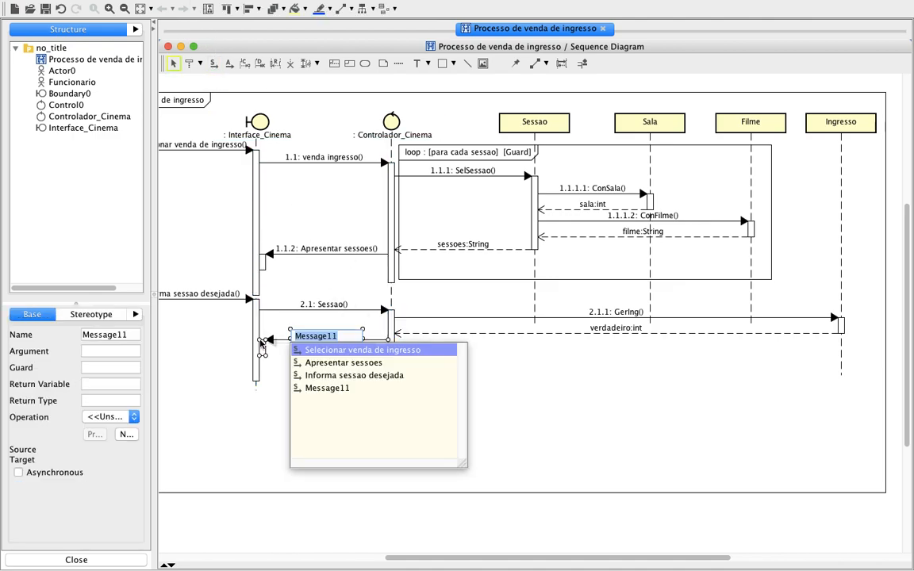
type("Emitir")
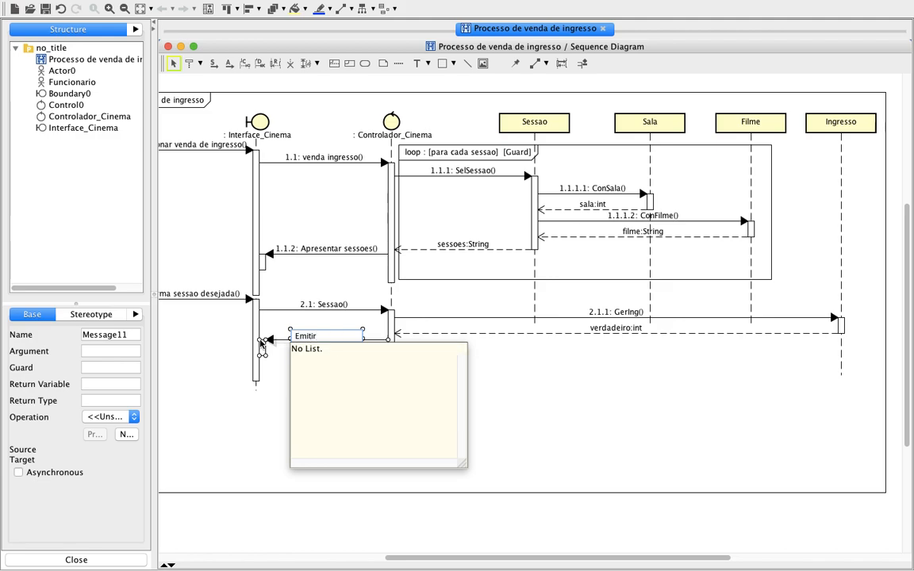
type(" Ingresso")
key("Return")
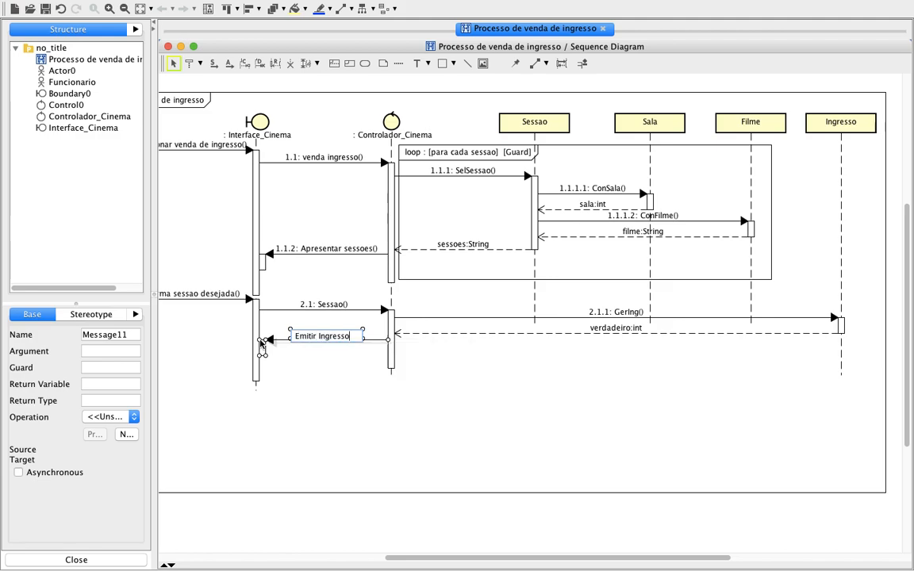
left_click(509, 431)
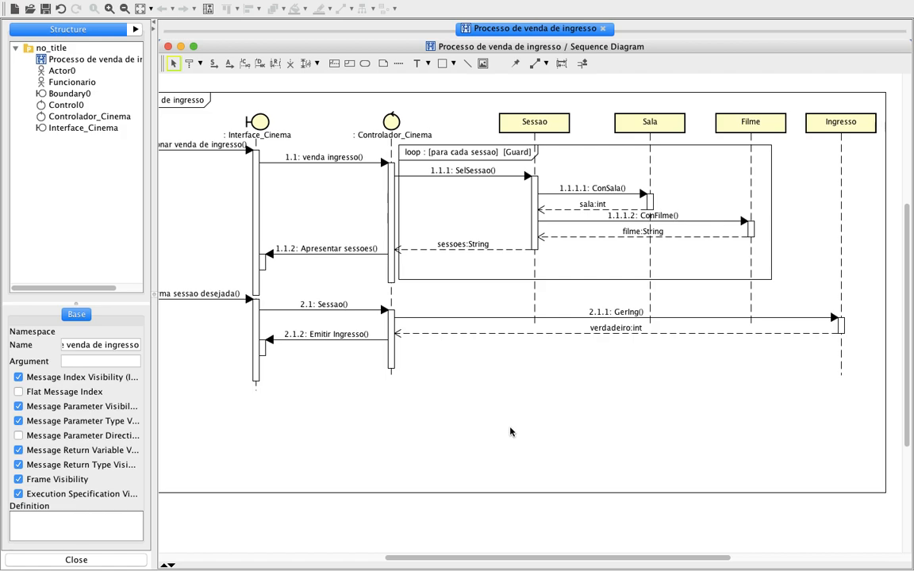
Zoom out one level to examine the whole sequence diagram from Funcionario to Ingresso.
scroll(510, 432, "left", 3)
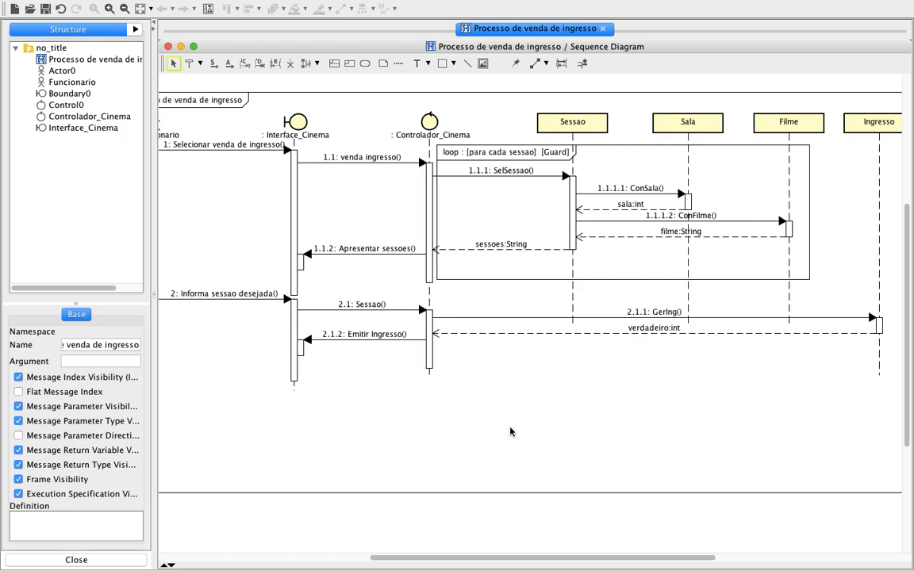
scroll(511, 431, "right", 1)
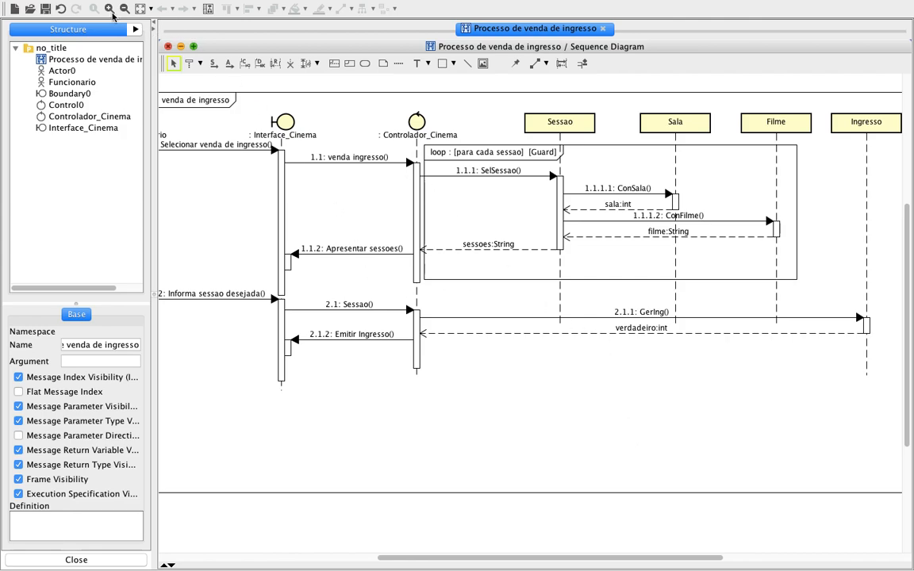
left_click(124, 9)
scroll(439, 309, "left", 1)
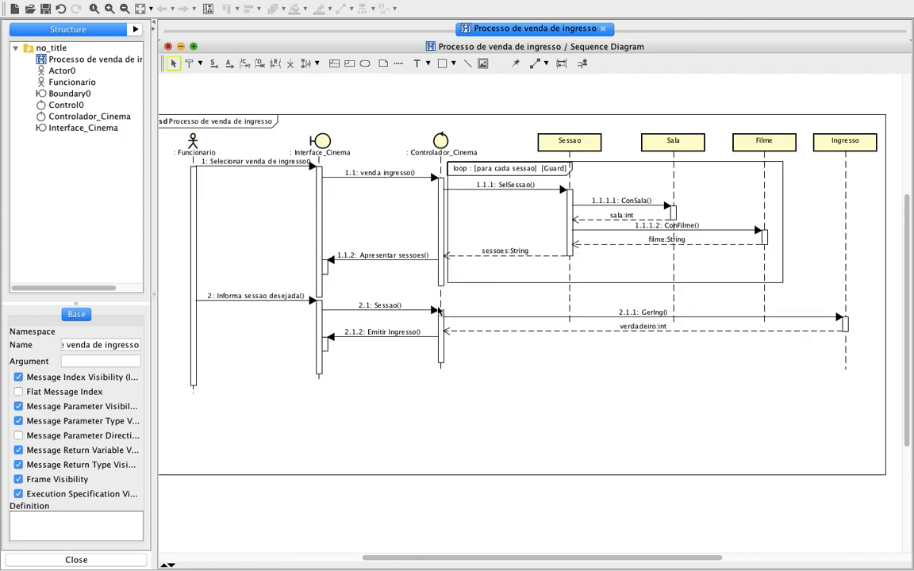
scroll(439, 310, "left", 1)
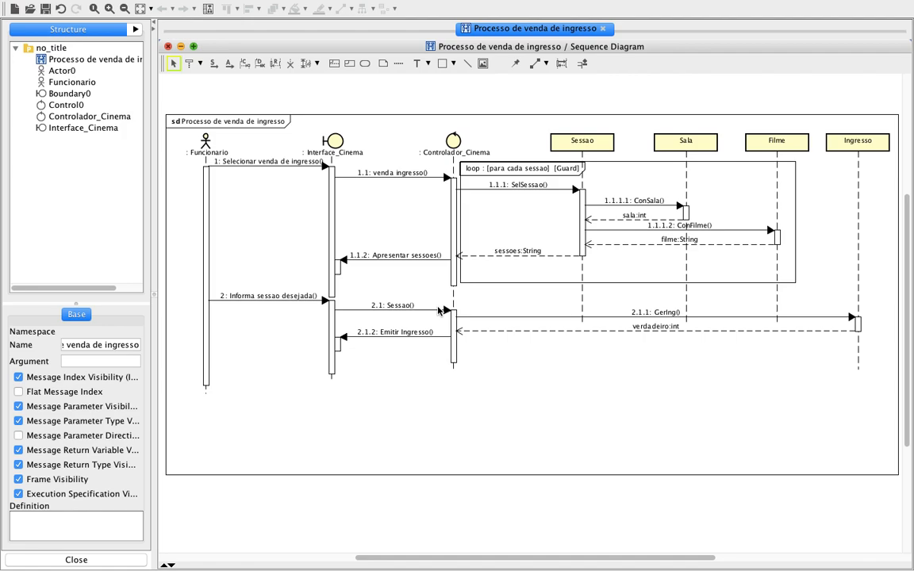